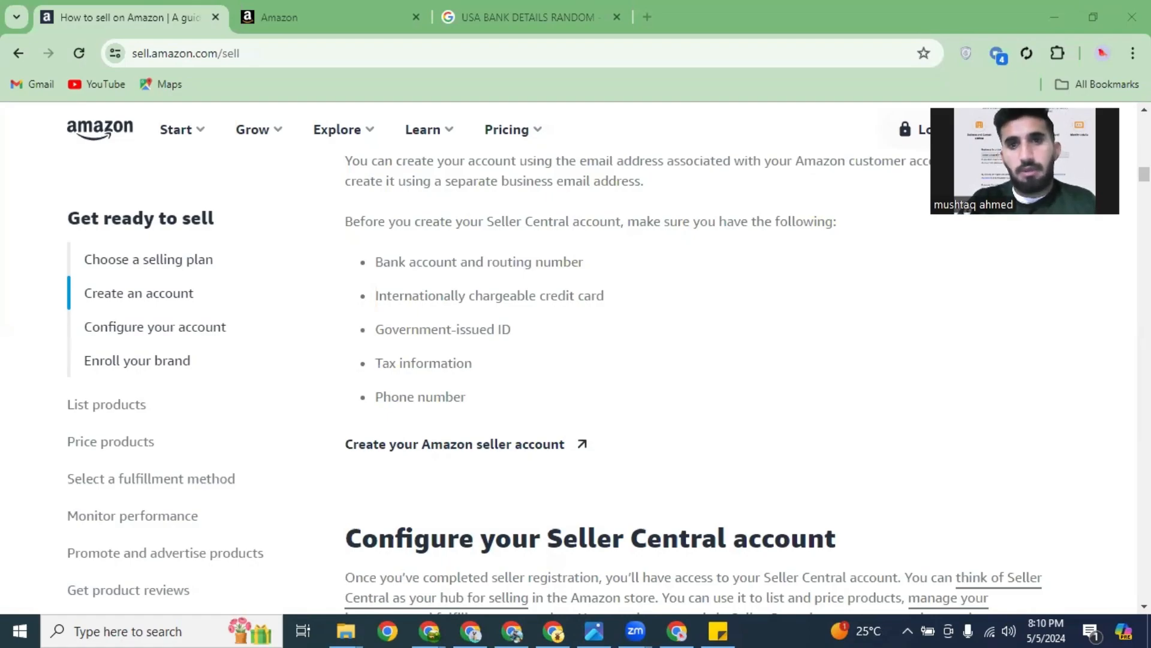
Open the Sticky Notes note on account documents and move it over the middle of the Amazon page.
{"action": "mouse_move", "coordinate": [725, 621]}
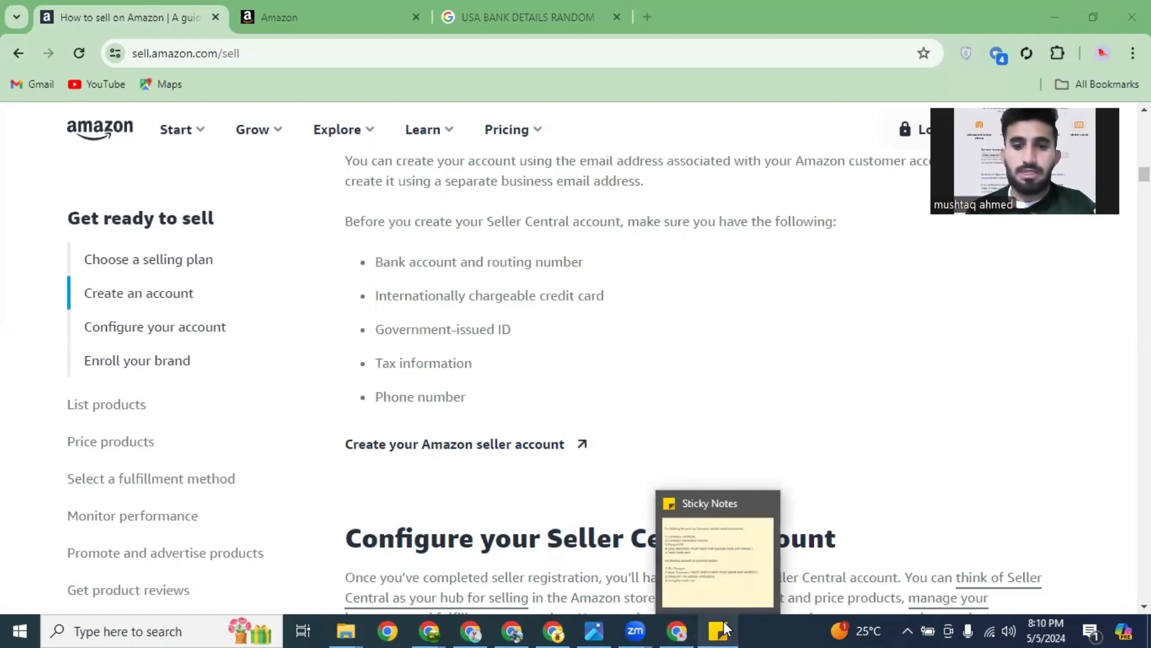
{"action": "left_click", "coordinate": [723, 630]}
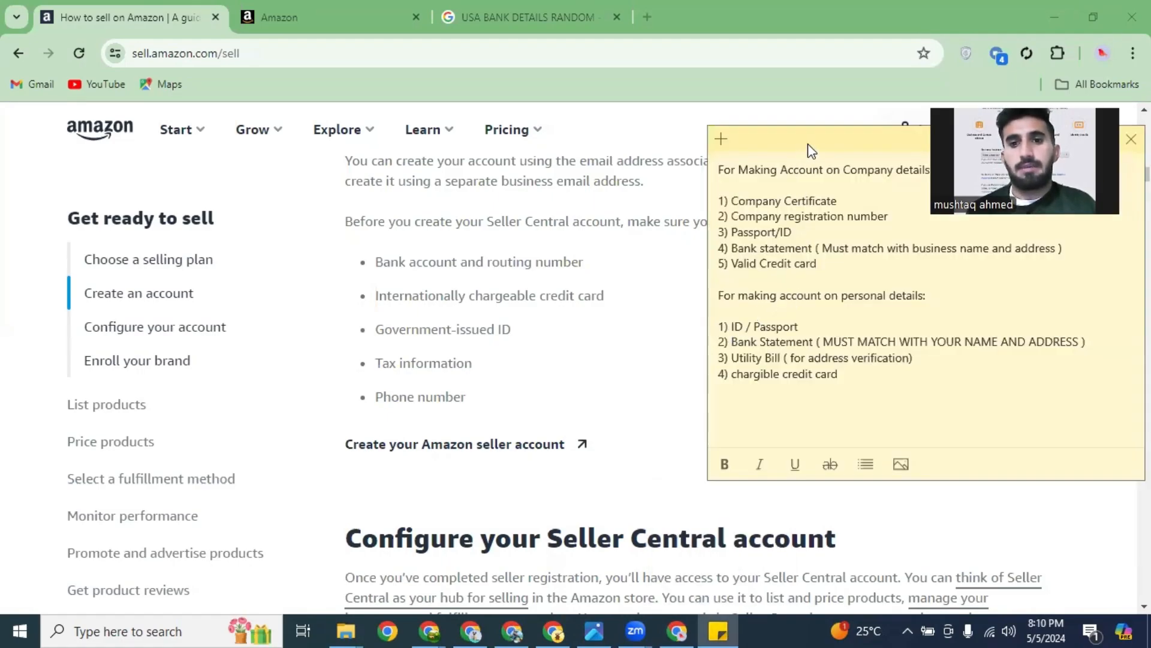
{"action": "left_click_drag", "start_coordinate": [807, 144], "coordinate": [640, 140]}
{"action": "left_click_drag", "start_coordinate": [809, 145], "coordinate": [671, 142]}
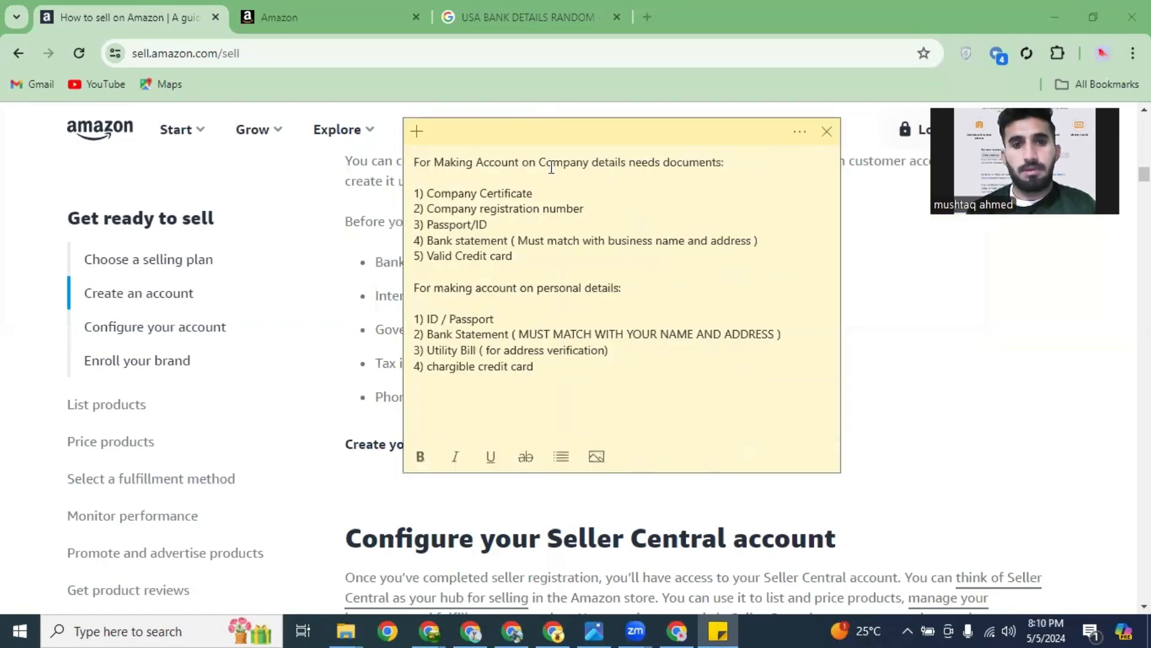
Examine the note's list of documents needed for a company account, from company certificate to valid credit card.
{"action": "triple_click", "coordinate": [418, 166]}
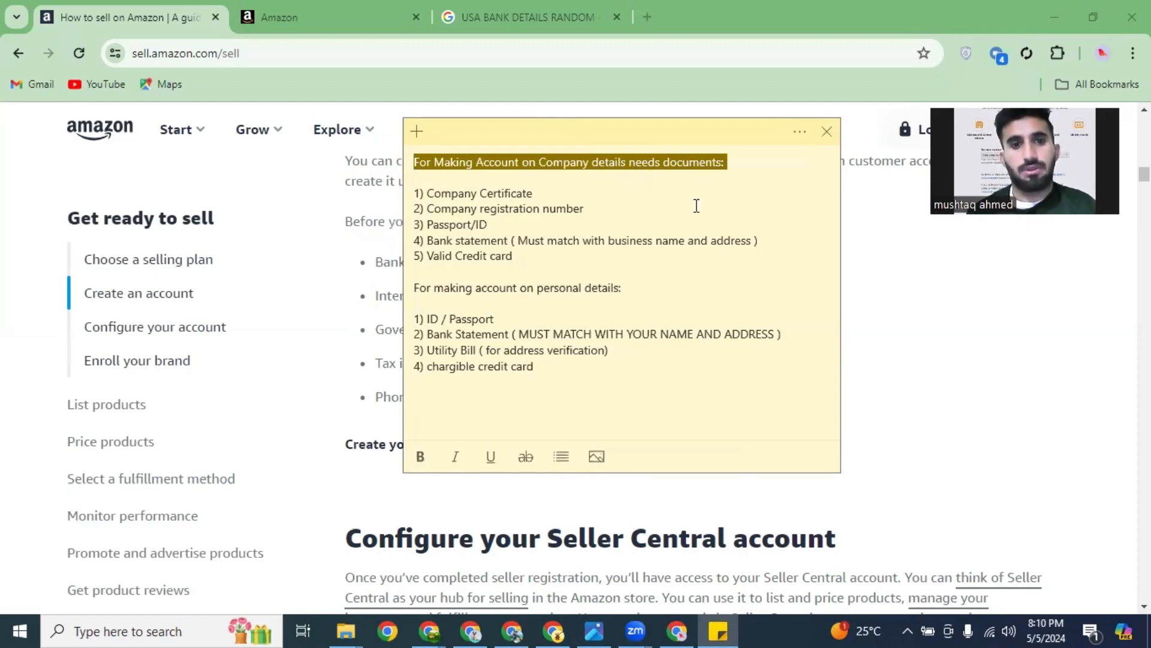
{"action": "left_click_drag", "start_coordinate": [575, 198], "coordinate": [427, 194]}
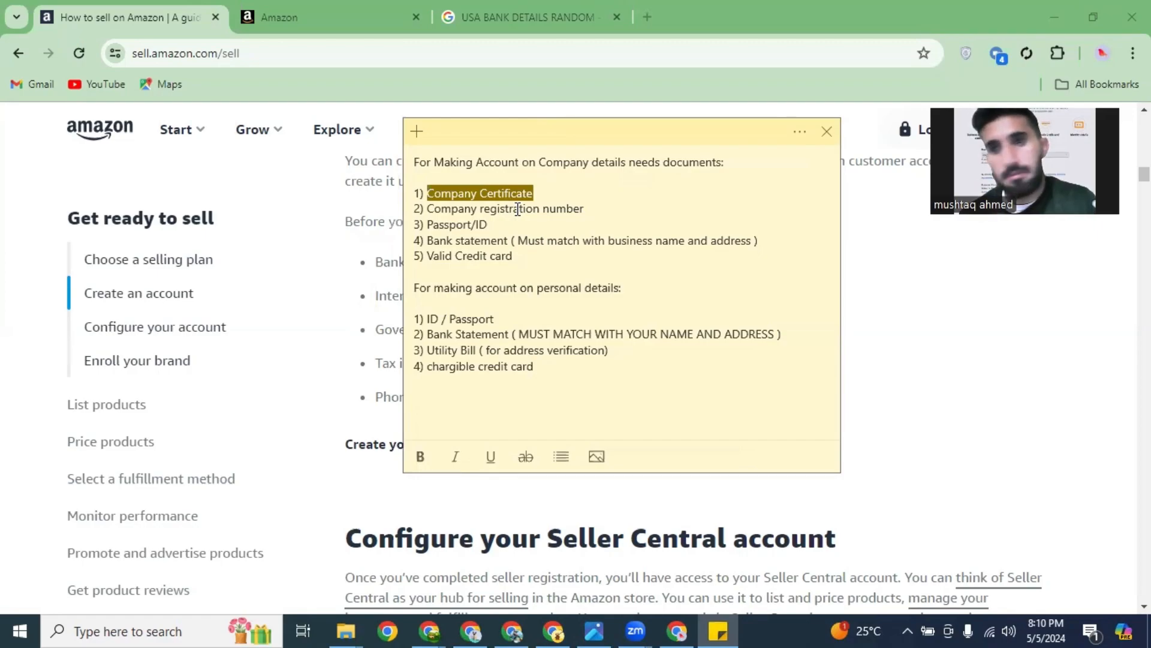
{"action": "left_click", "coordinate": [518, 211]}
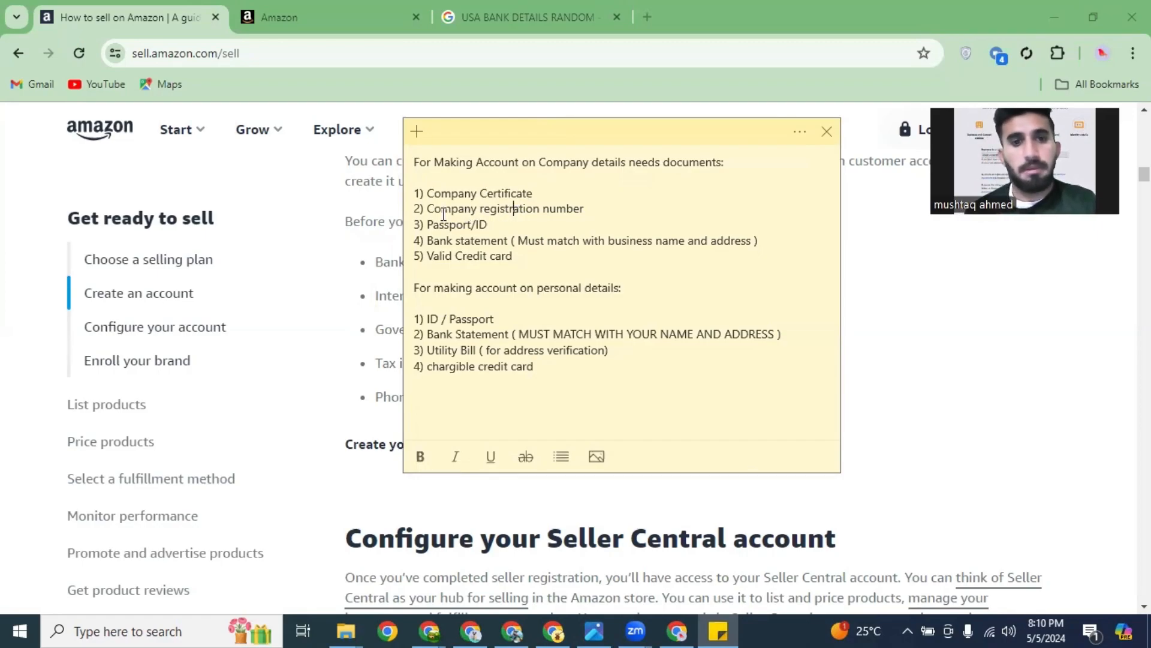
{"action": "left_click_drag", "start_coordinate": [430, 209], "coordinate": [592, 215]}
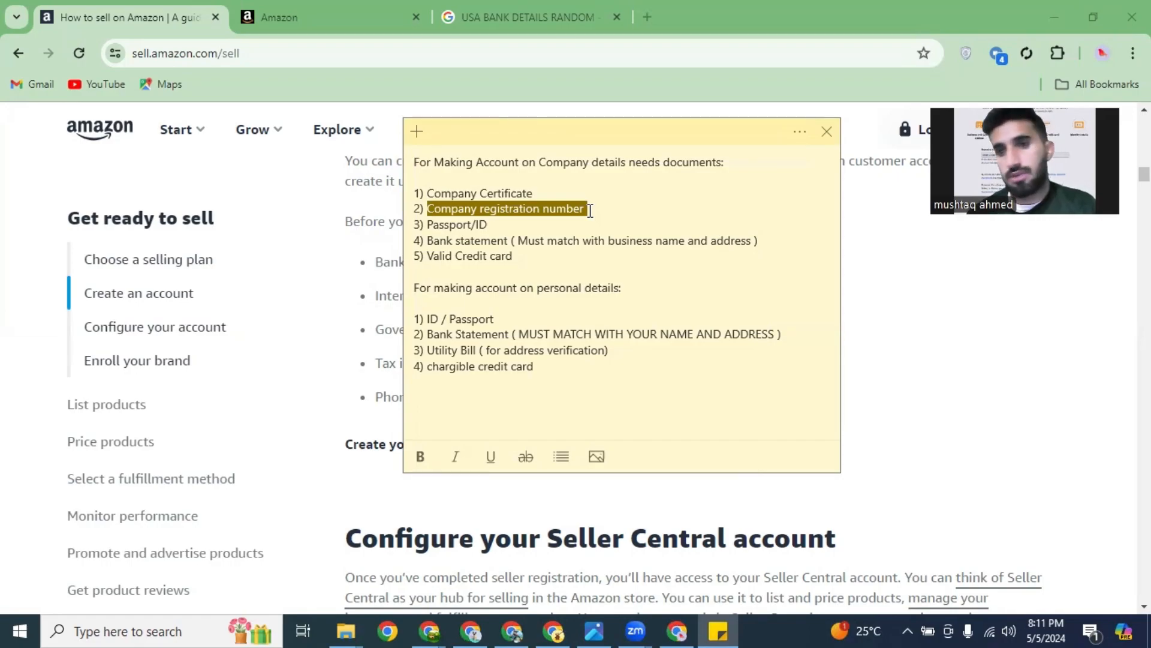
{"action": "left_click", "coordinate": [528, 238]}
{"action": "left_click_drag", "start_coordinate": [509, 224], "coordinate": [425, 225]}
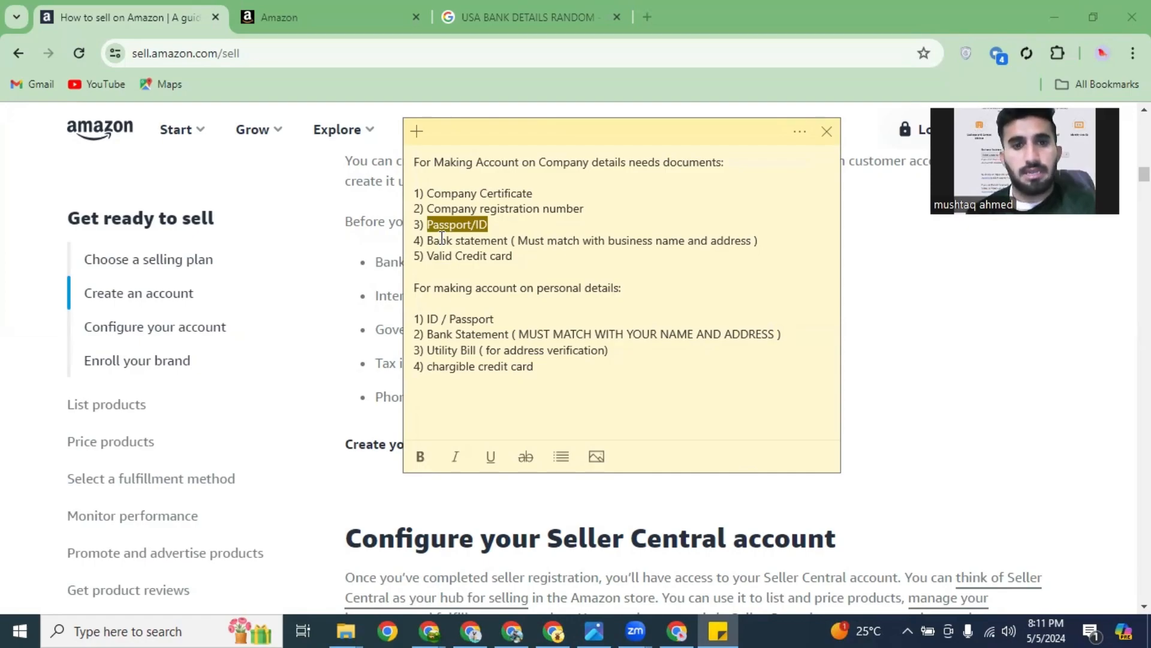
{"action": "left_click", "coordinate": [467, 225]}
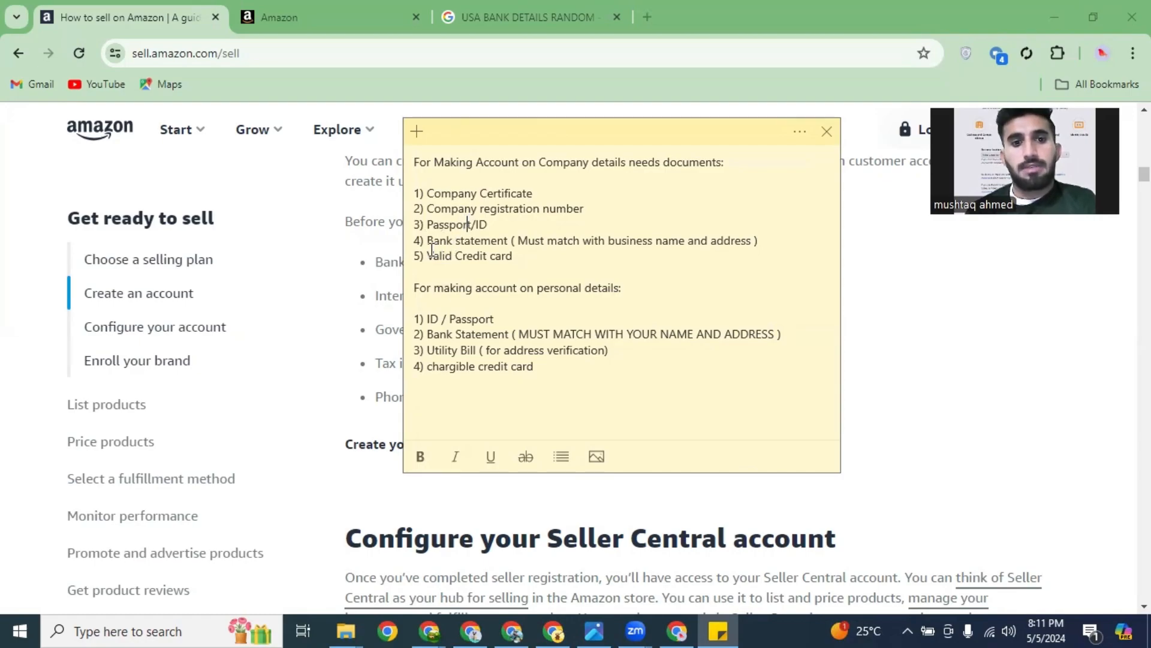
{"action": "left_click_drag", "start_coordinate": [426, 241], "coordinate": [512, 245]}
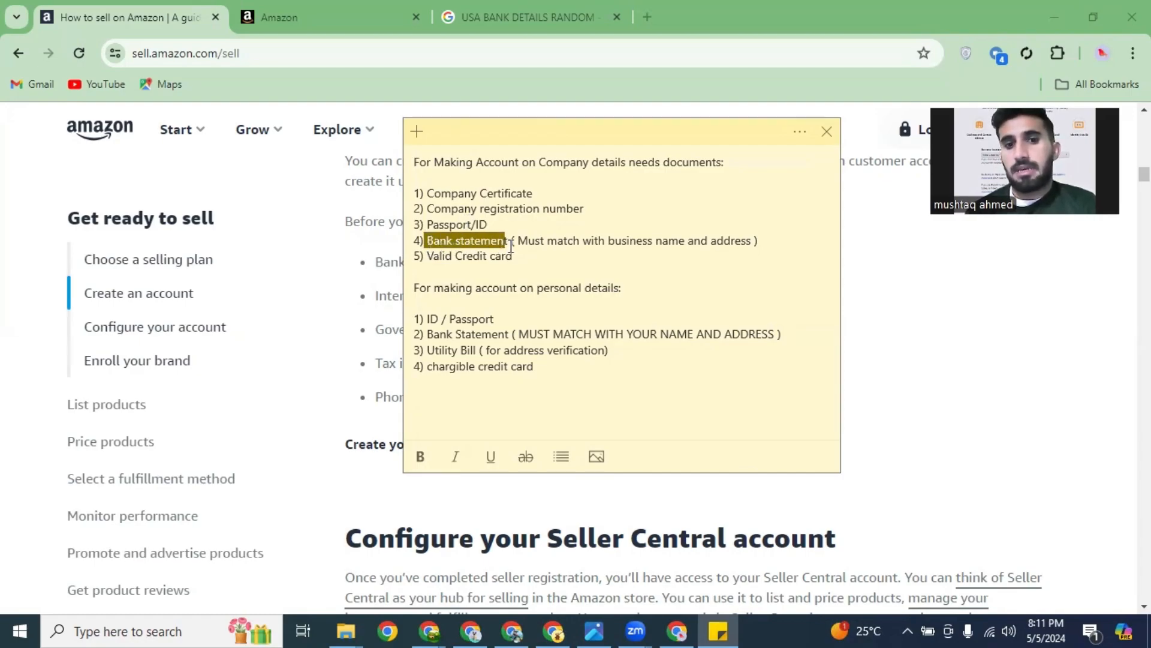
{"action": "left_click", "coordinate": [565, 241]}
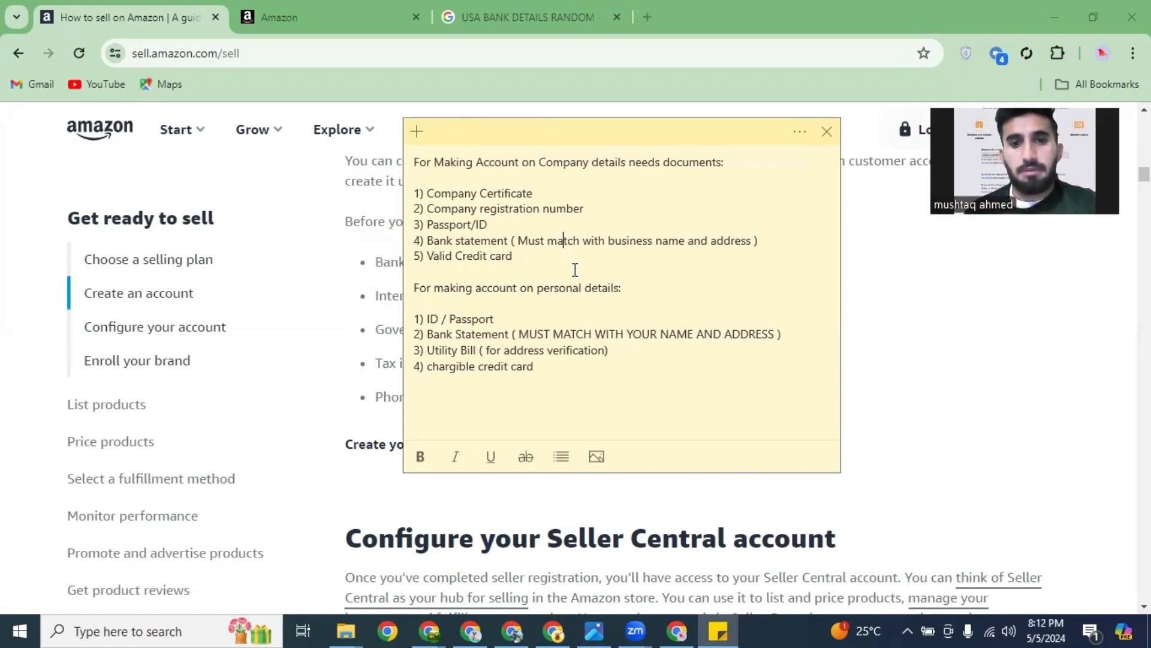
{"action": "left_click", "coordinate": [524, 252]}
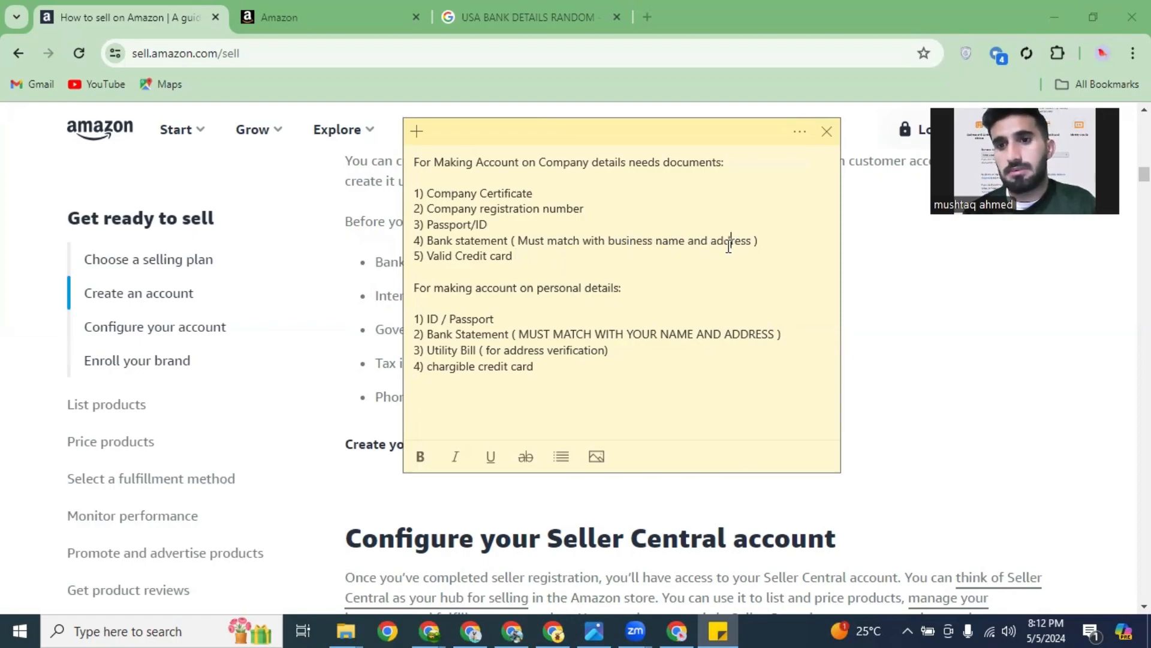
{"action": "left_click", "coordinate": [693, 244]}
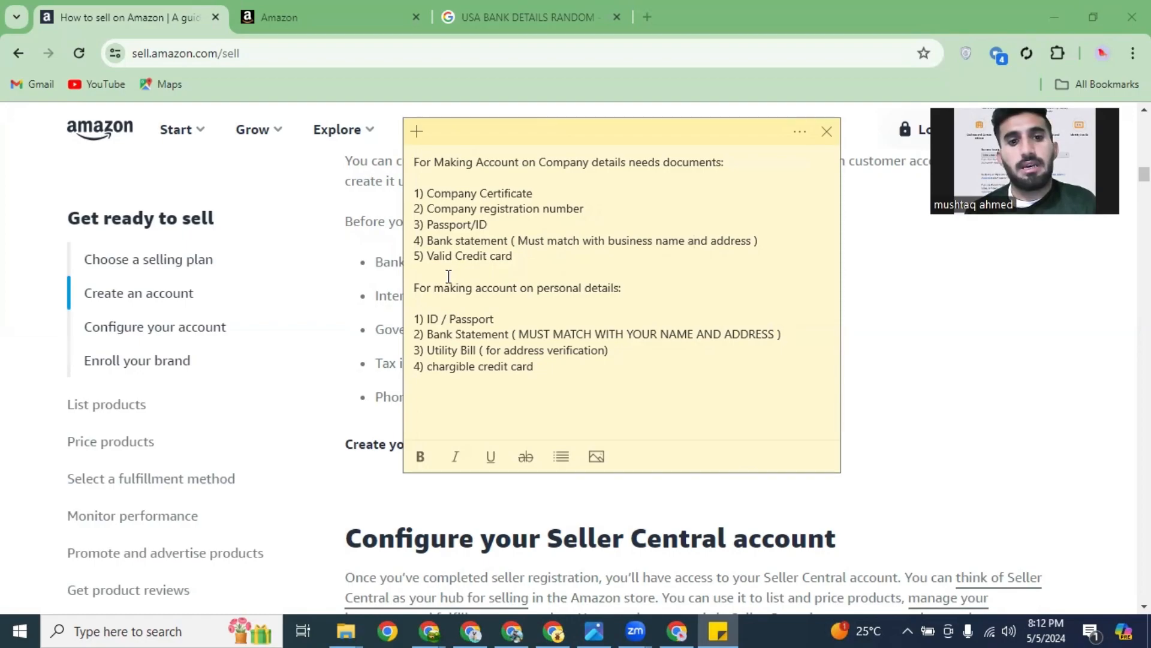
{"action": "left_click", "coordinate": [522, 261]}
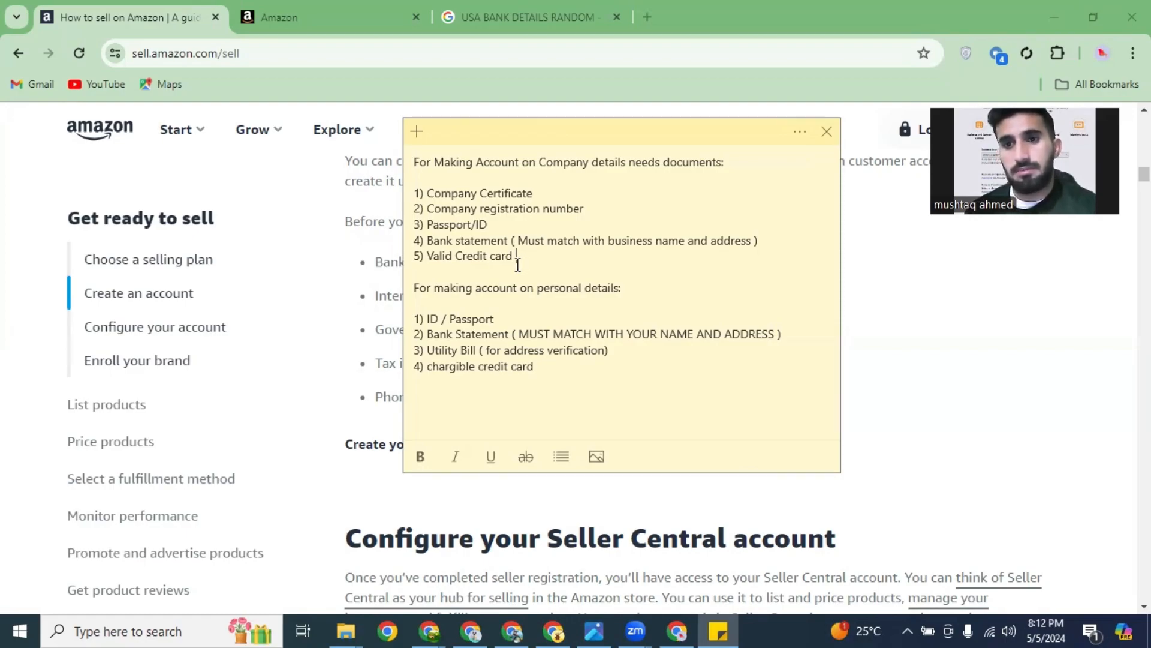
{"action": "left_click", "coordinate": [562, 277]}
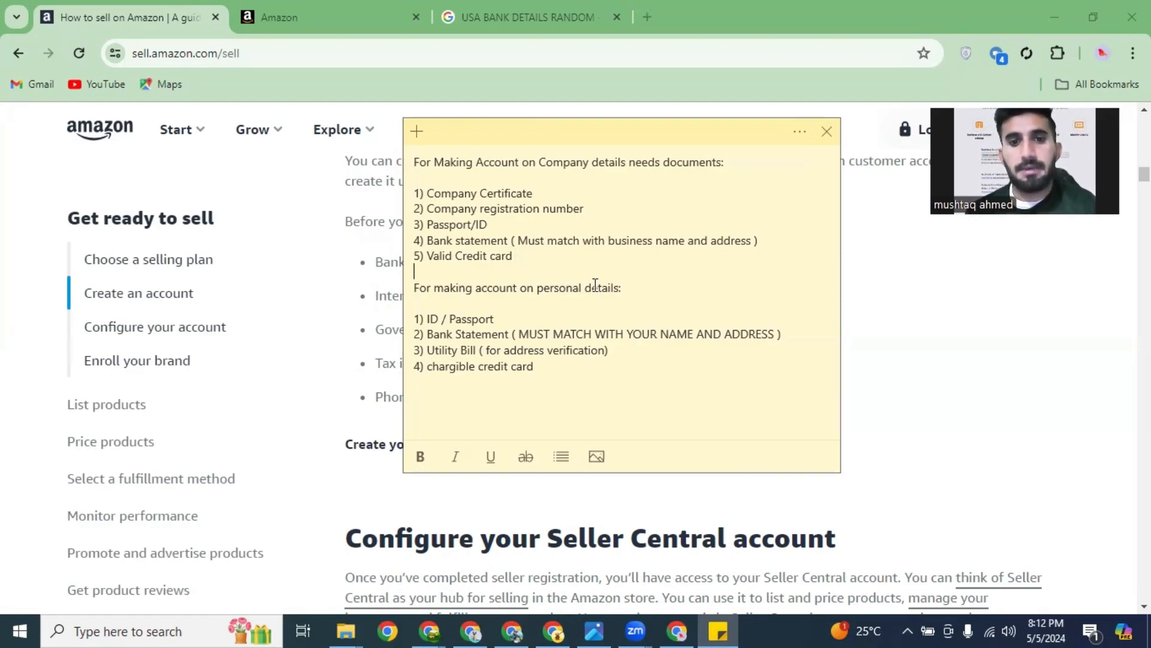
Examine the note's personal account requirements, comparing the bank statement conditions and highlighting the utility bill and chargeable credit card items.
{"action": "left_click_drag", "start_coordinate": [637, 295], "coordinate": [414, 291]}
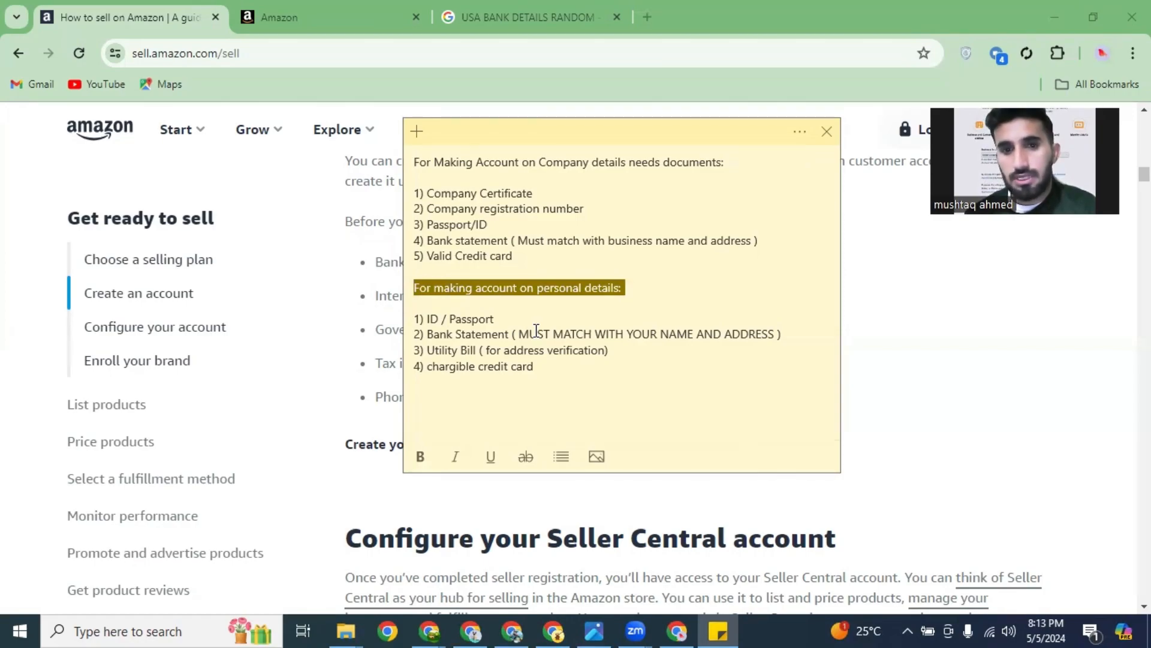
{"action": "left_click_drag", "start_coordinate": [420, 336], "coordinate": [763, 334]}
{"action": "left_click", "coordinate": [672, 334]}
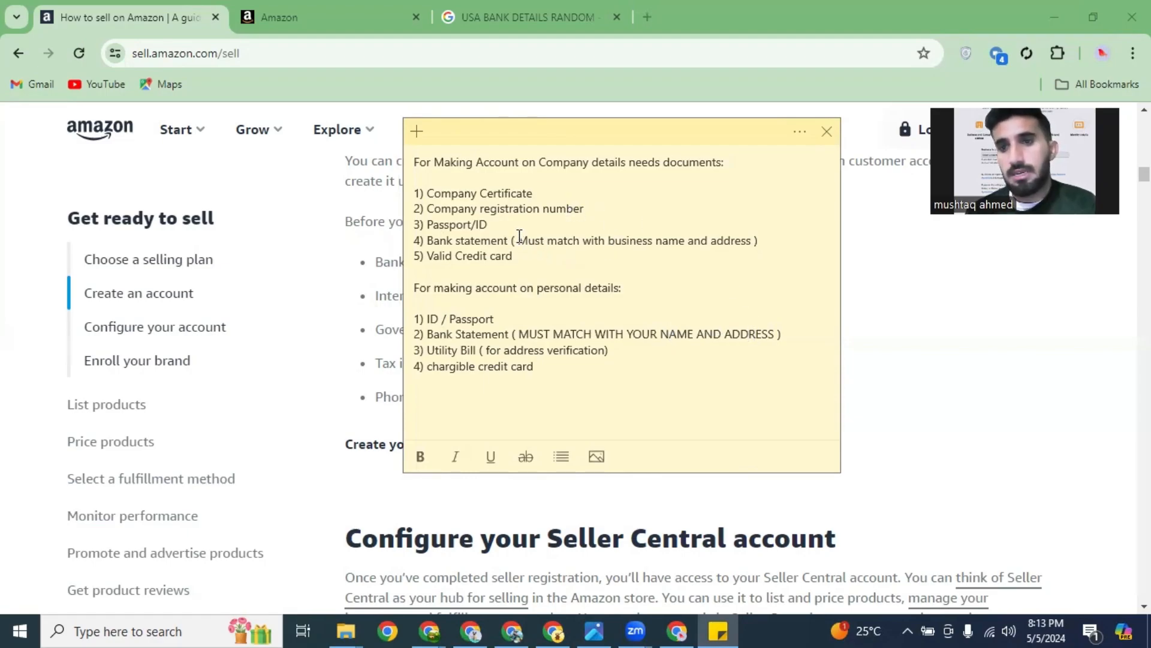
{"action": "left_click_drag", "start_coordinate": [514, 240], "coordinate": [692, 241]}
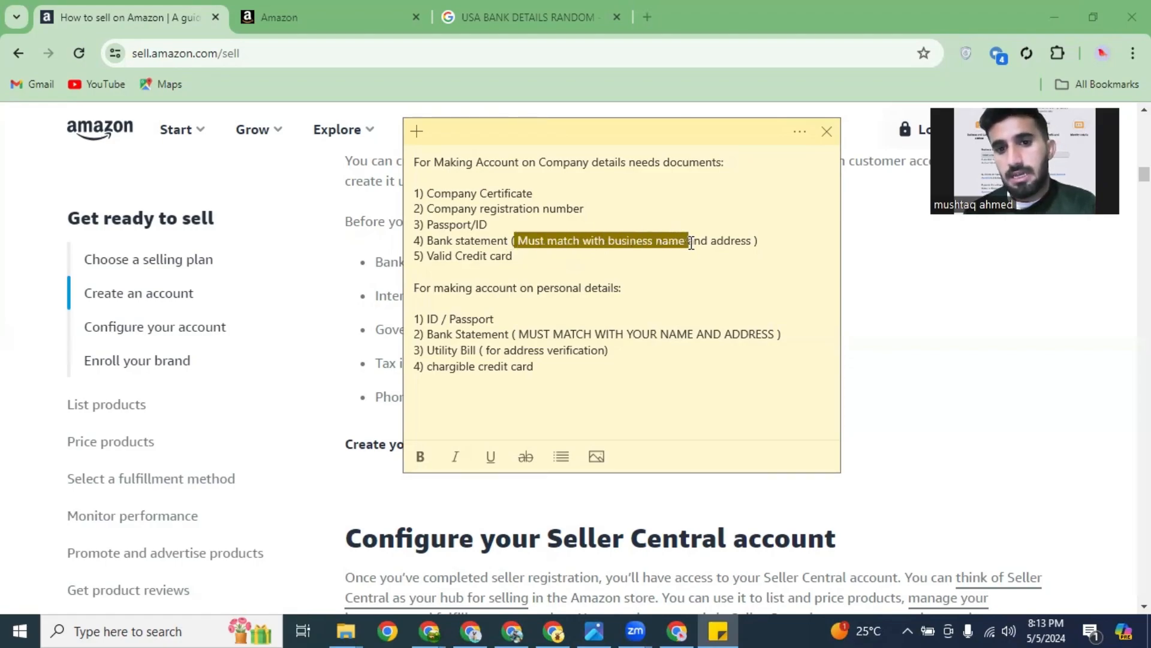
{"action": "left_click", "coordinate": [726, 241]}
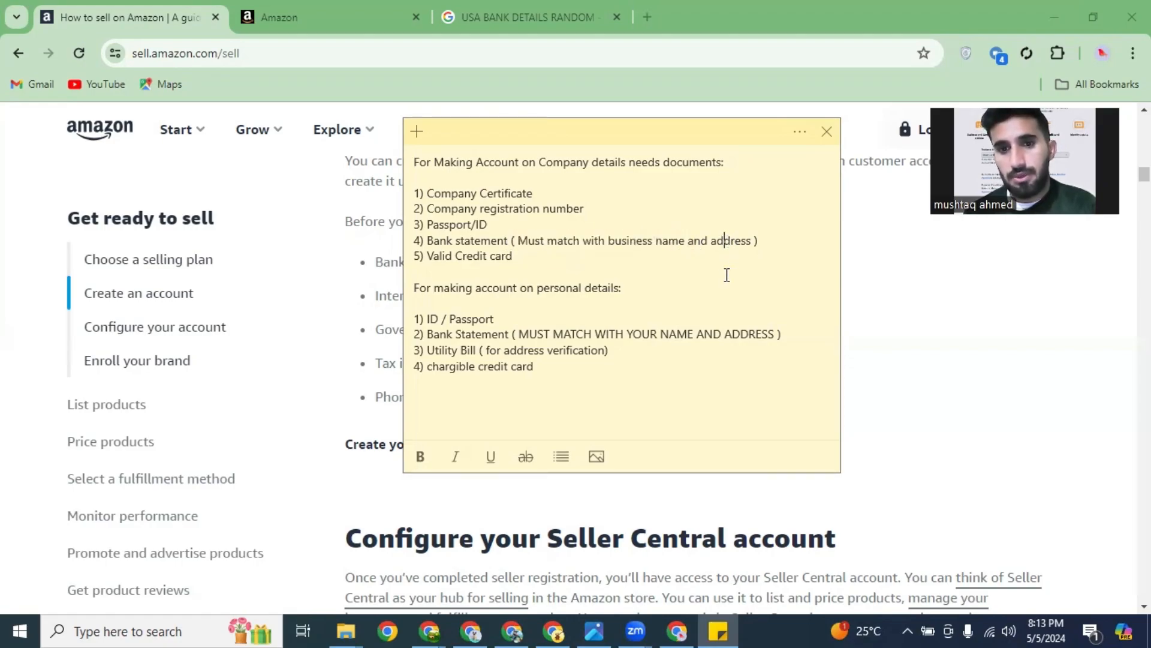
{"action": "left_click", "coordinate": [523, 350]}
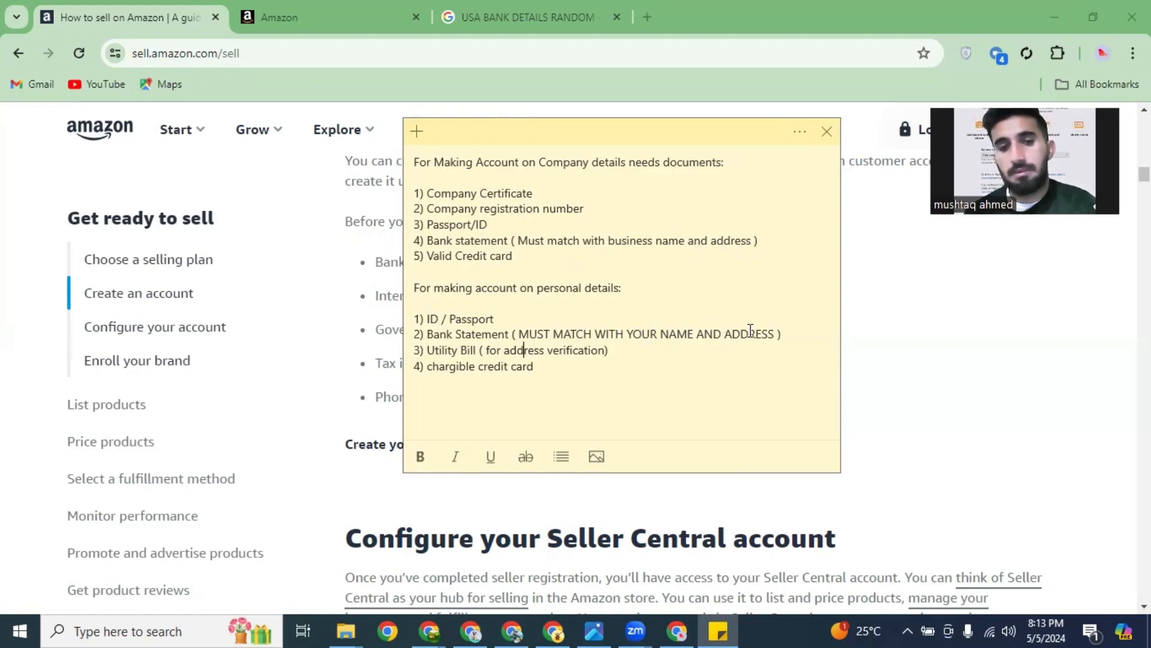
{"action": "left_click_drag", "start_coordinate": [480, 349], "coordinate": [427, 351]}
{"action": "left_click", "coordinate": [503, 352]}
{"action": "left_click_drag", "start_coordinate": [503, 352], "coordinate": [599, 353]}
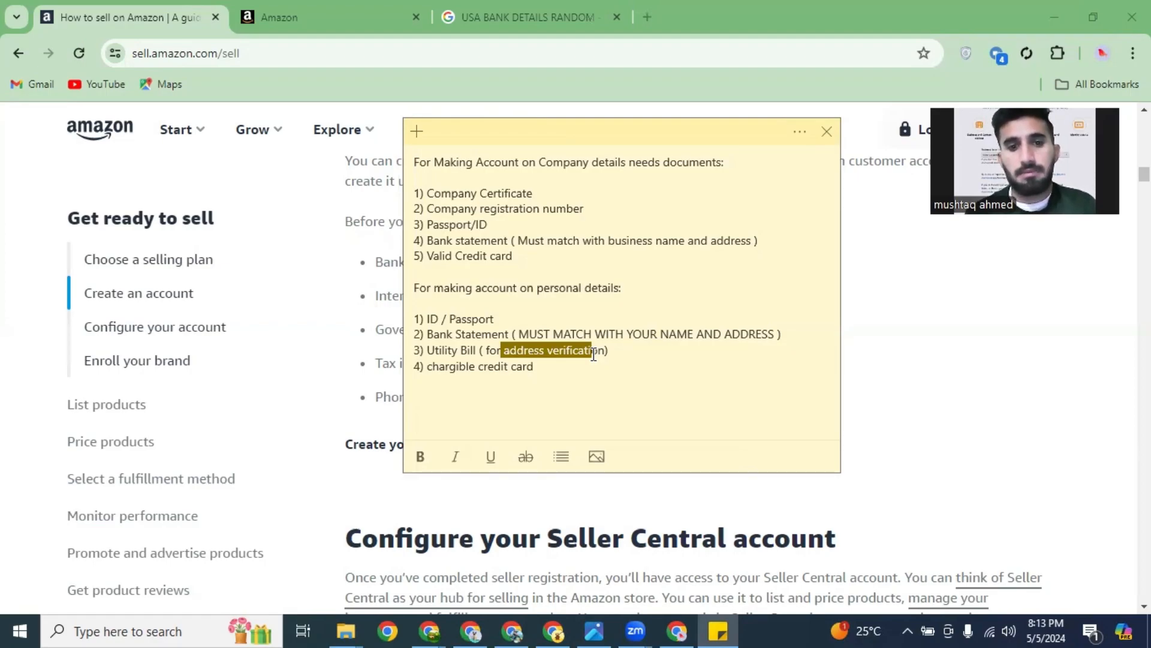
{"action": "left_click", "coordinate": [600, 355]}
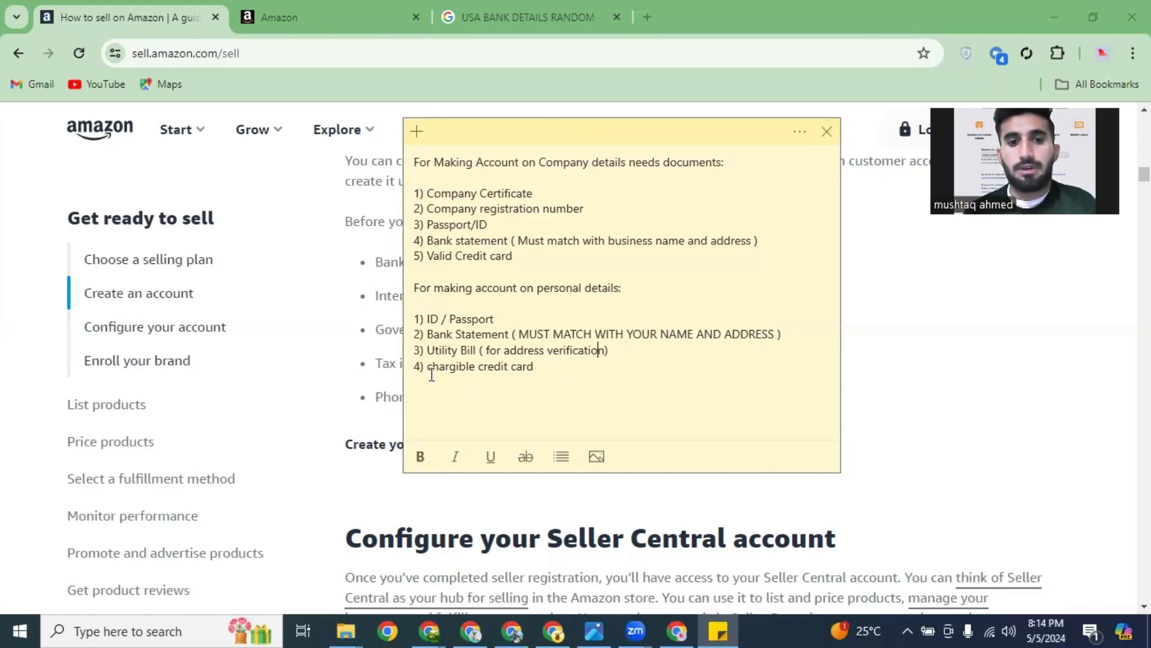
{"action": "left_click_drag", "start_coordinate": [428, 367], "coordinate": [545, 367]}
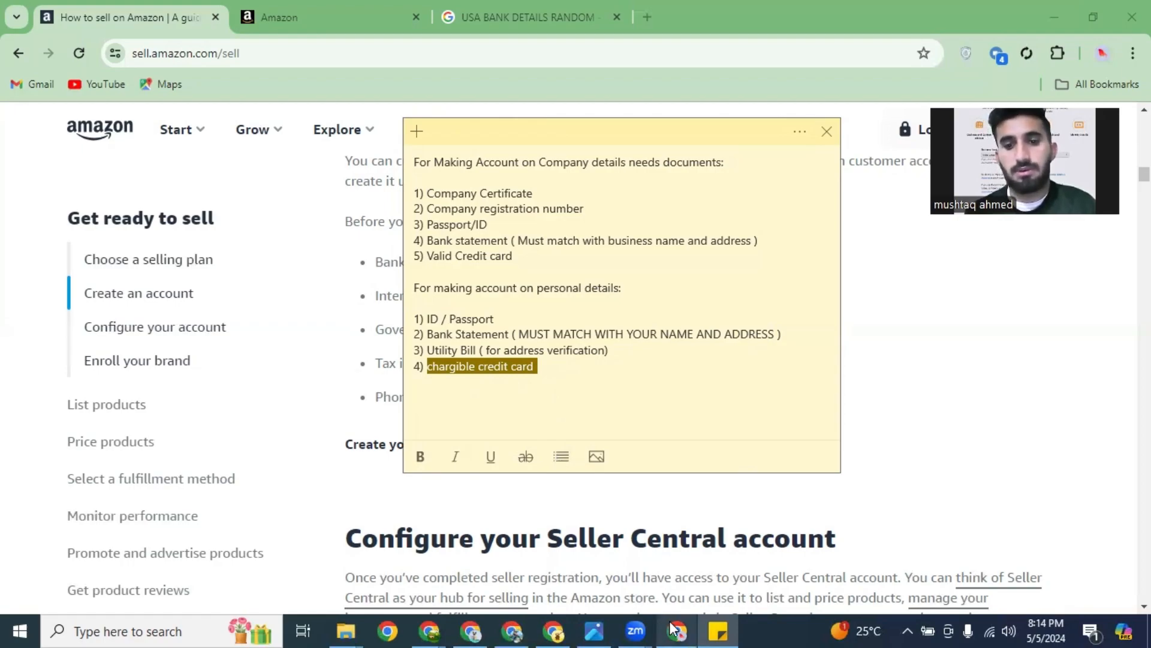
Switch back to Chrome and return to the start of the Amazon beginner selling guide.
{"action": "left_click", "coordinate": [672, 539]}
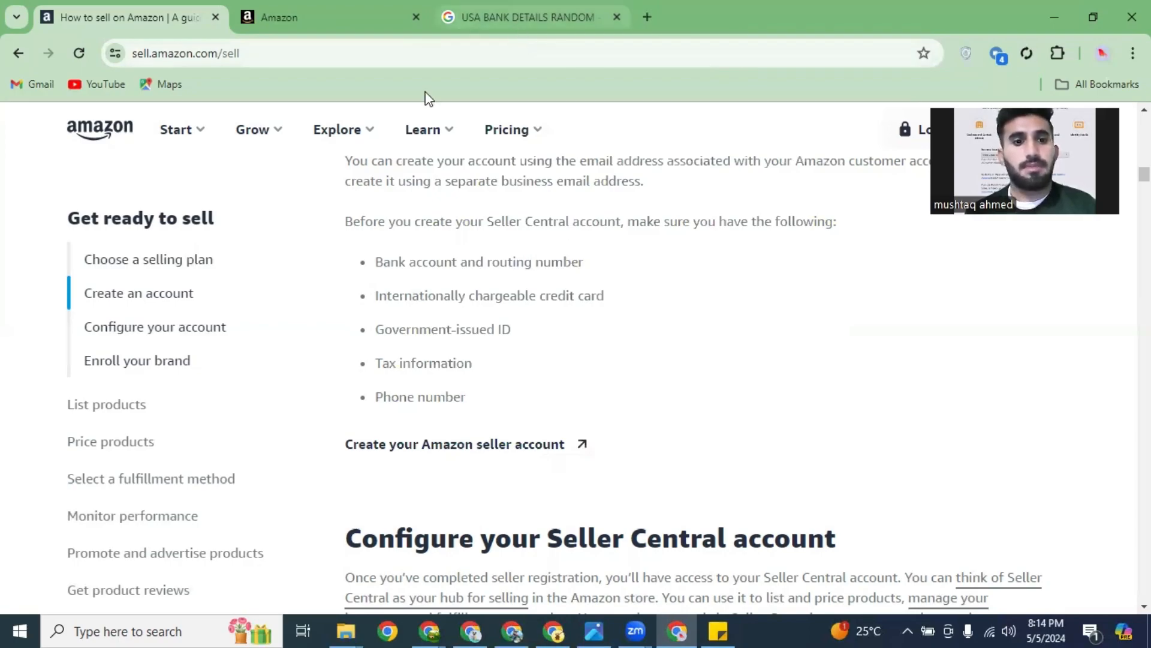
{"action": "scroll", "coordinate": [576, 265], "scroll_direction": "down", "scroll_amount": 4}
{"action": "scroll", "coordinate": [660, 373], "scroll_direction": "up", "scroll_amount": 15}
{"action": "scroll", "coordinate": [648, 381], "scroll_direction": "up", "scroll_amount": 10}
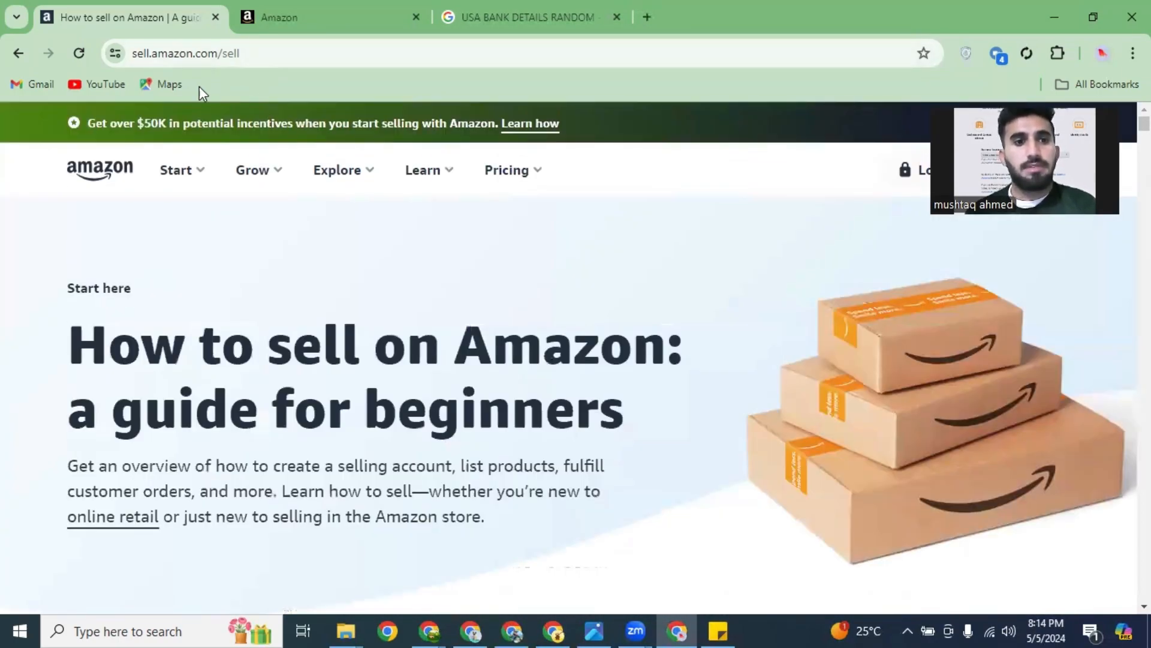
Change the domain ending in the selling guide's web address to co.uk.
{"action": "left_click", "coordinate": [207, 53]}
{"action": "double_click", "coordinate": [246, 53]}
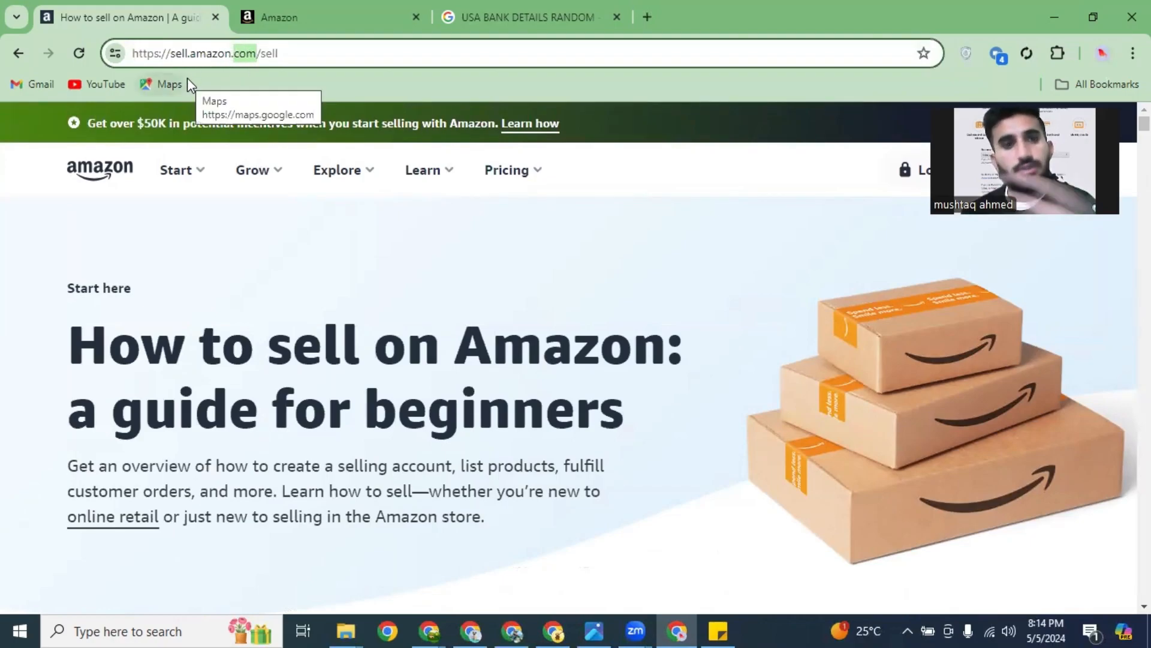
{"action": "double_click", "coordinate": [244, 53]}
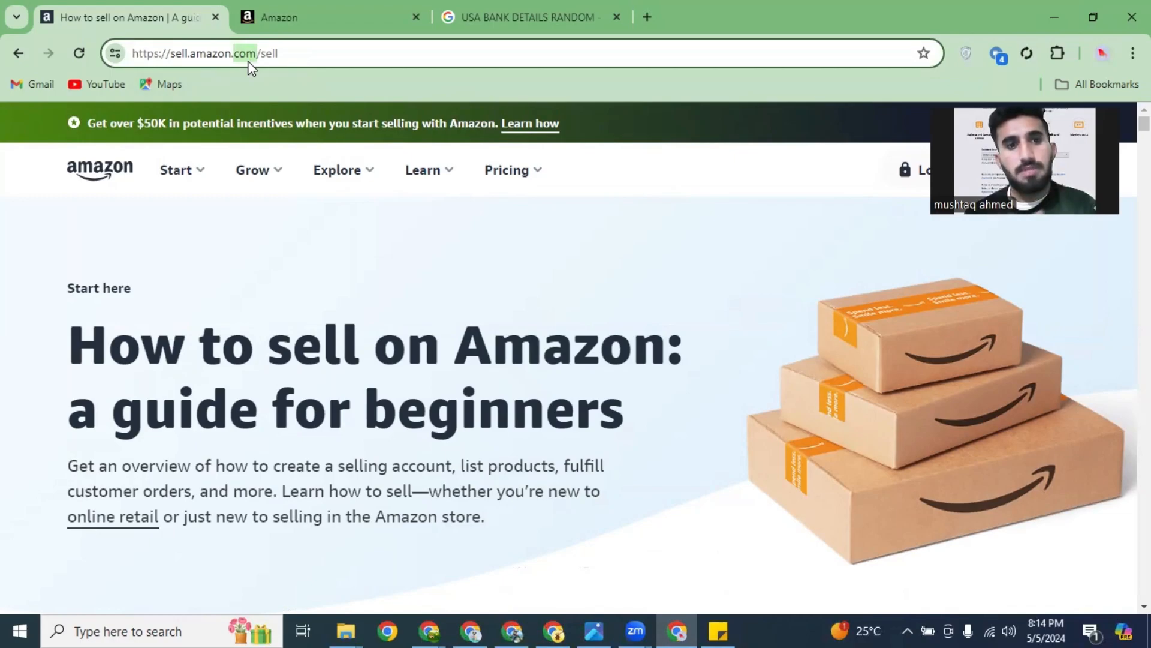
{"action": "type", "text": "co.i"}
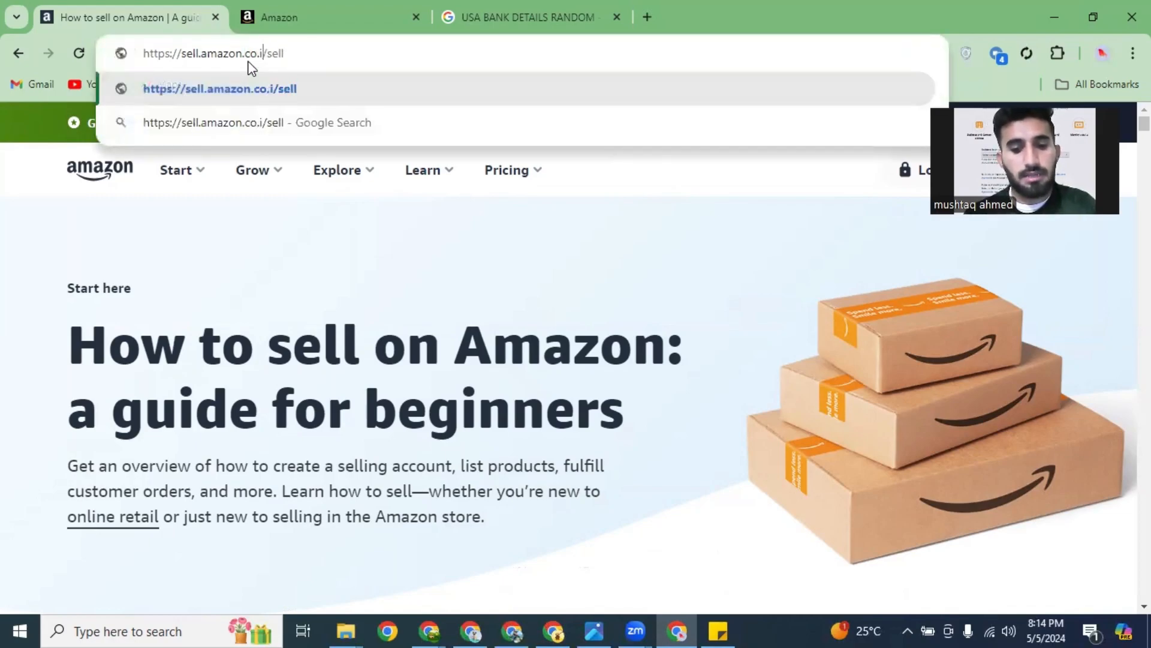
{"action": "key", "text": "BackSpace"}
{"action": "type", "text": "uk"}
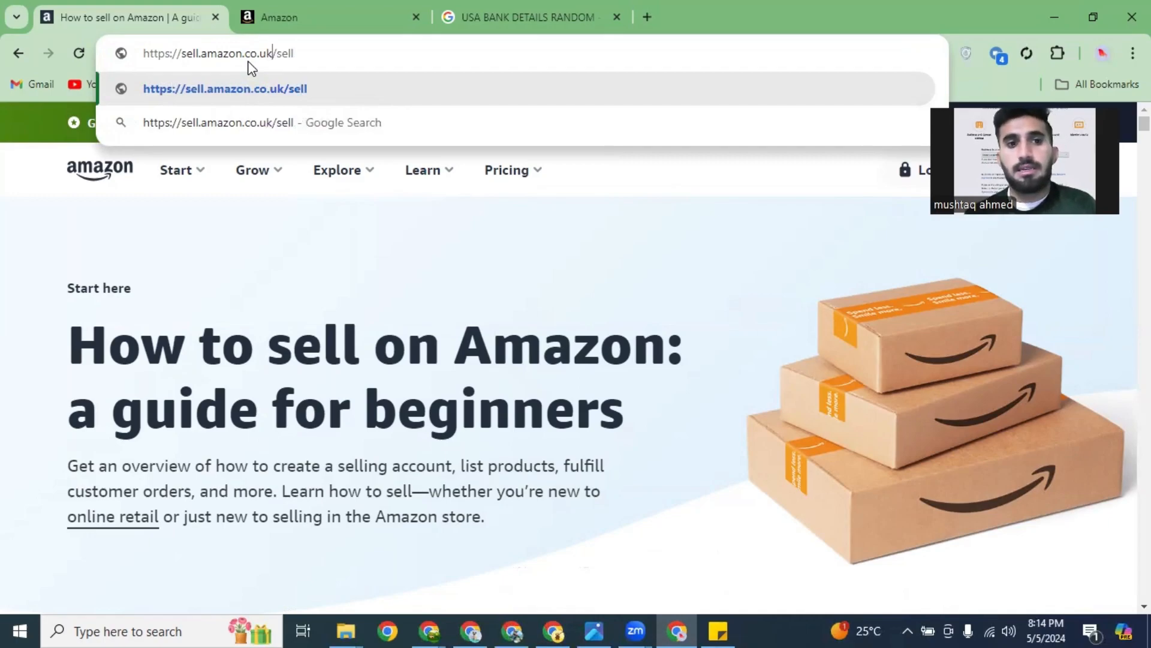
Replace the address's domain ending with ae for the UAE marketplace.
{"action": "key", "text": "BackSpace"}
{"action": "key", "text": "BackSpace"}
{"action": "key", "text": "BackSpace"}
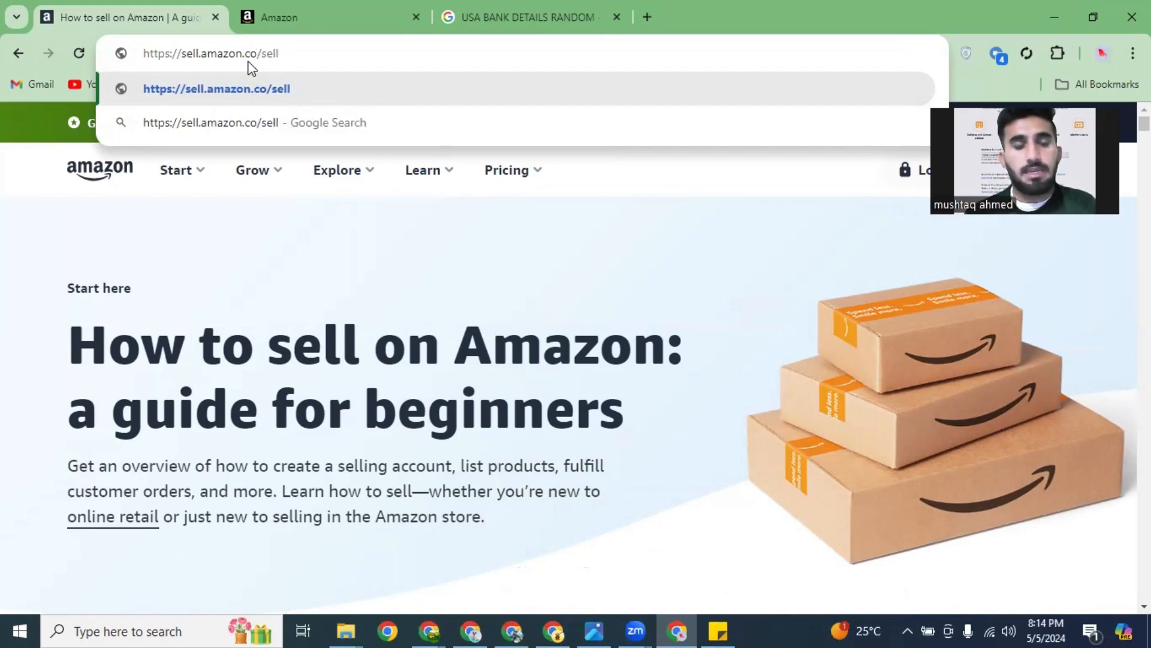
{"action": "key", "text": "BackSpace"}
{"action": "key", "text": "BackSpace"}
{"action": "type", "text": "ae"}
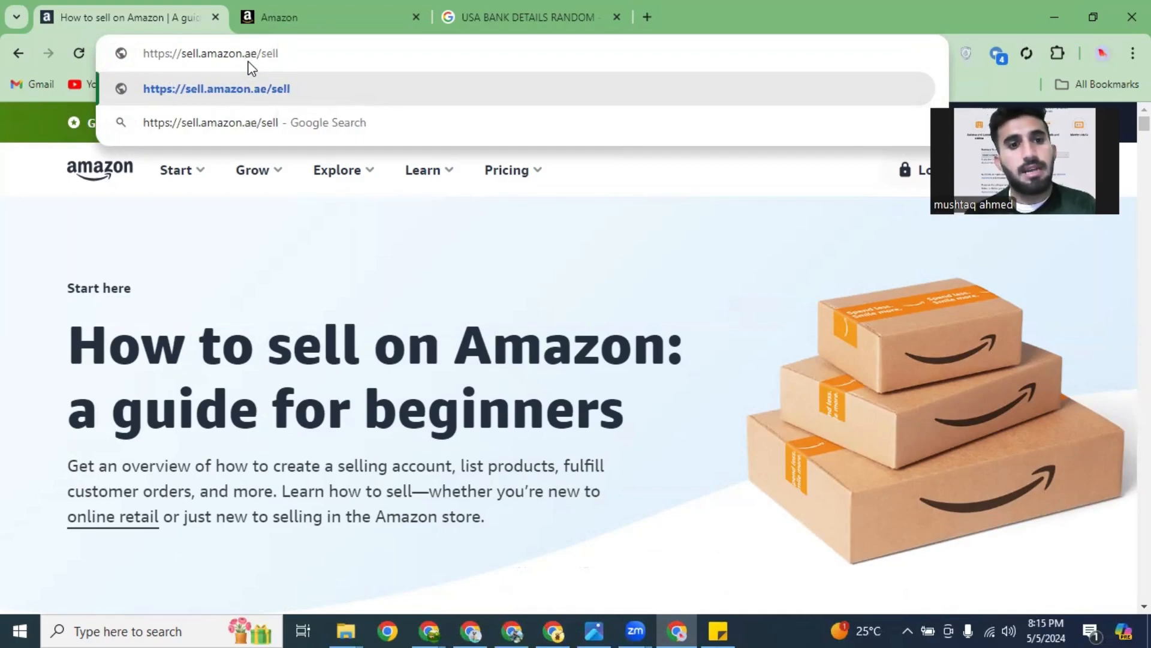
Try sa as the address's domain ending and restore it to com.
{"action": "key", "text": "BackSpace"}
{"action": "key", "text": "BackSpace"}
{"action": "type", "text": "sa"}
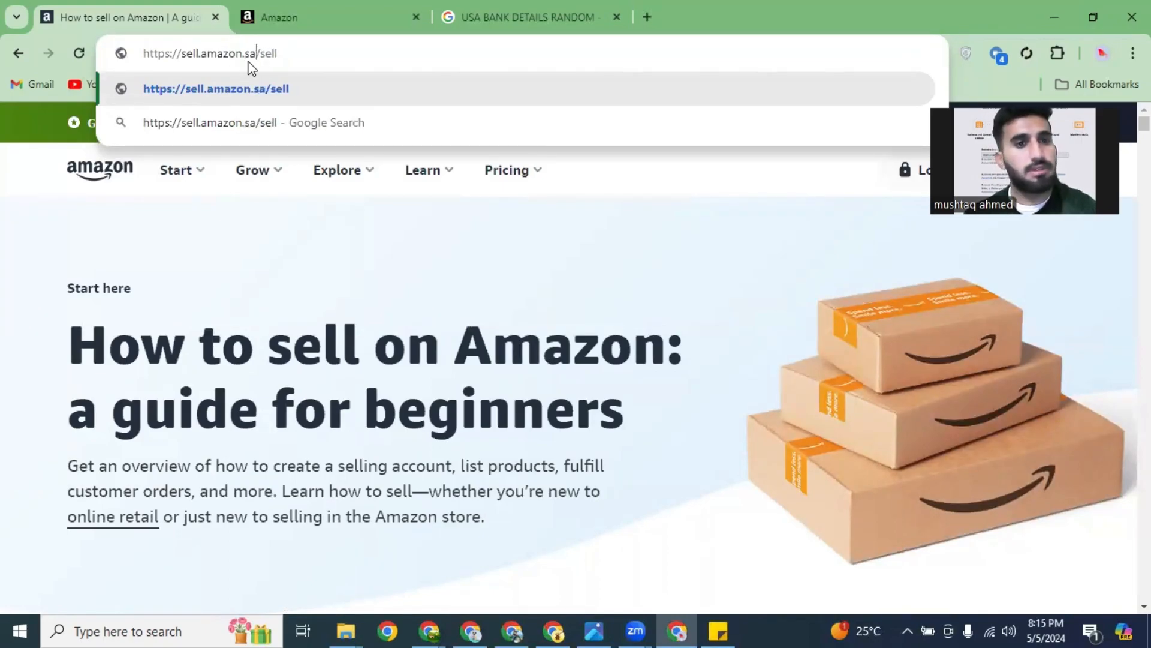
{"action": "key", "text": "BackSpace"}
{"action": "key", "text": "BackSpace"}
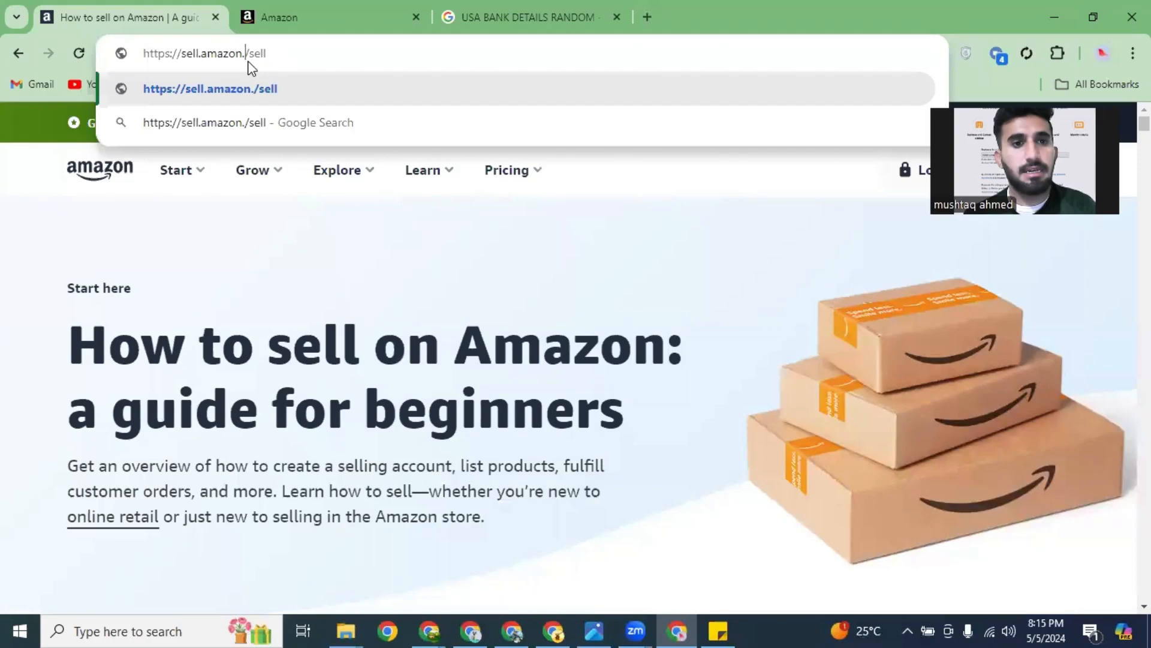
{"action": "type", "text": "com"}
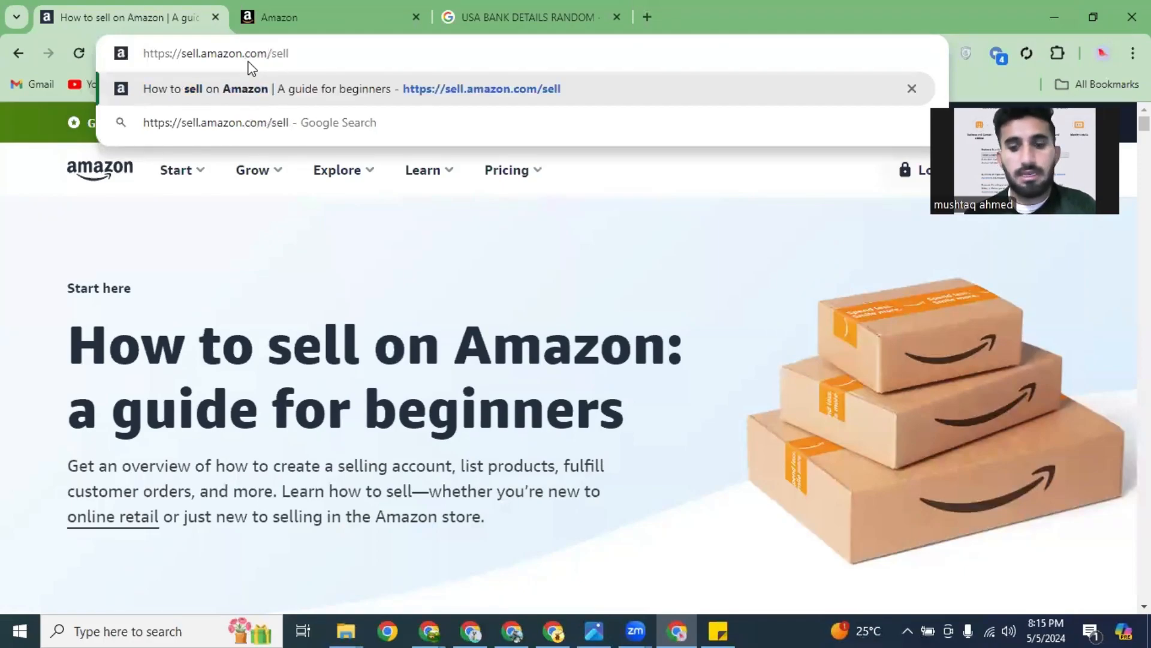
Clear the selling guide address's domain ending, re-enter it as com and load the beginner guide page.
{"action": "key", "text": "BackSpace"}
{"action": "key", "text": "BackSpace"}
{"action": "key", "text": "BackSpace"}
{"action": "type", "text": "a"}
{"action": "key", "text": "BackSpace"}
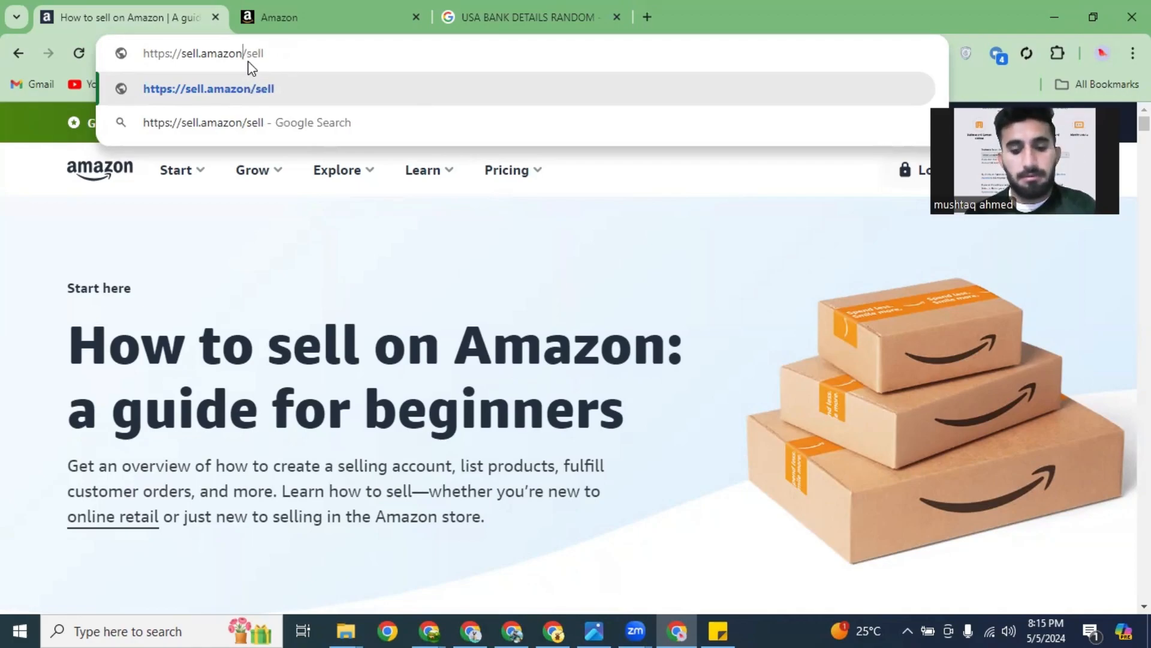
{"action": "type", "text": "com"}
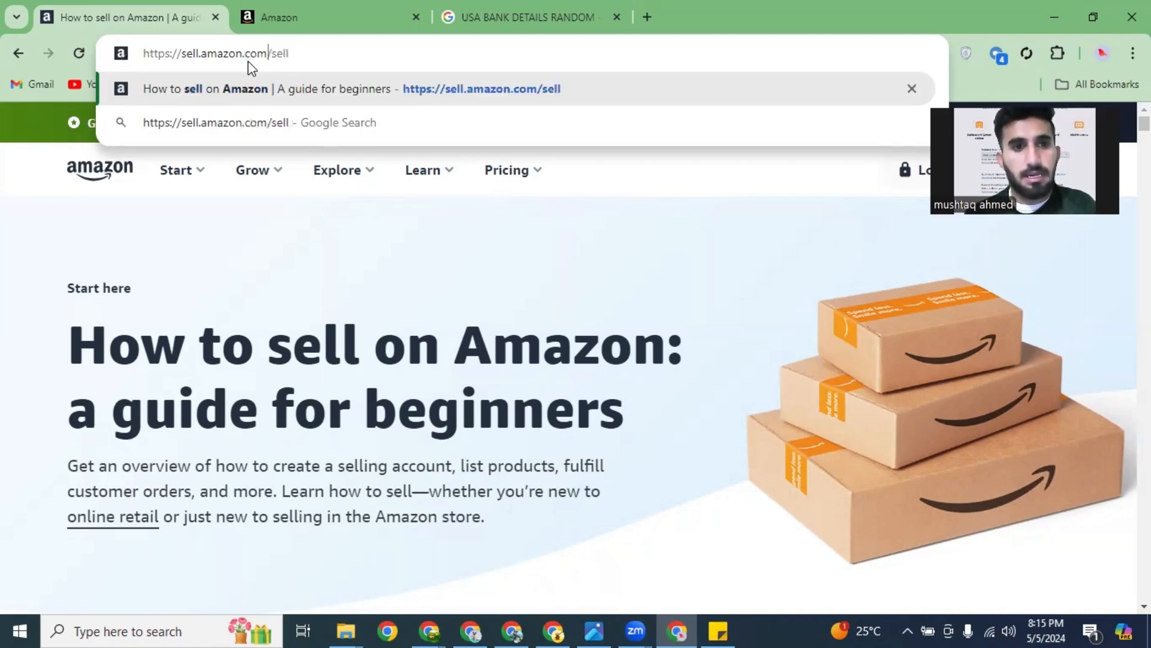
{"action": "left_click", "coordinate": [374, 91]}
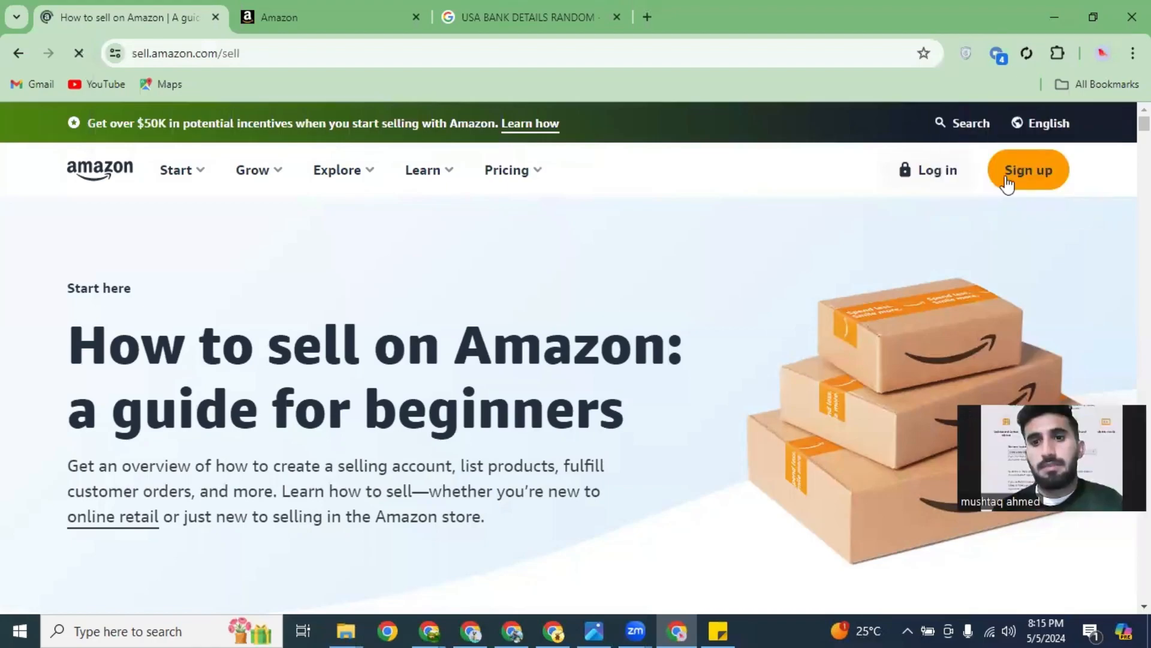
Start the seller sign-up from the guide page and sign out of the existing Seller Central account.
{"action": "left_click", "coordinate": [1007, 180]}
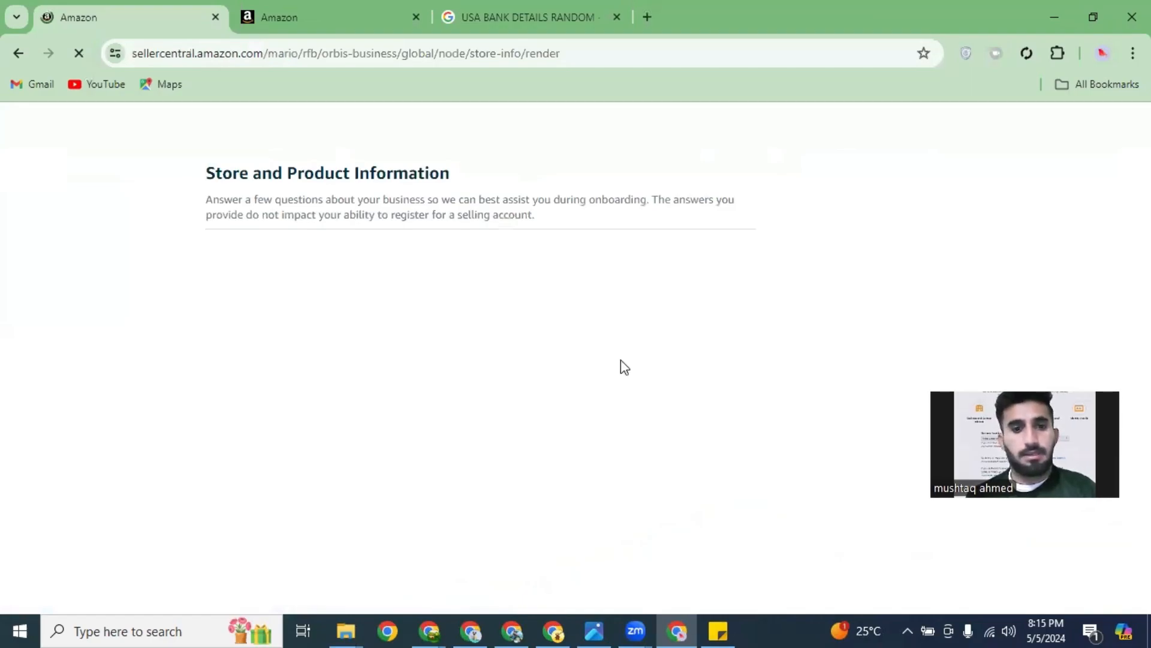
{"action": "mouse_move", "coordinate": [1088, 123]}
{"action": "left_click", "coordinate": [1095, 170]}
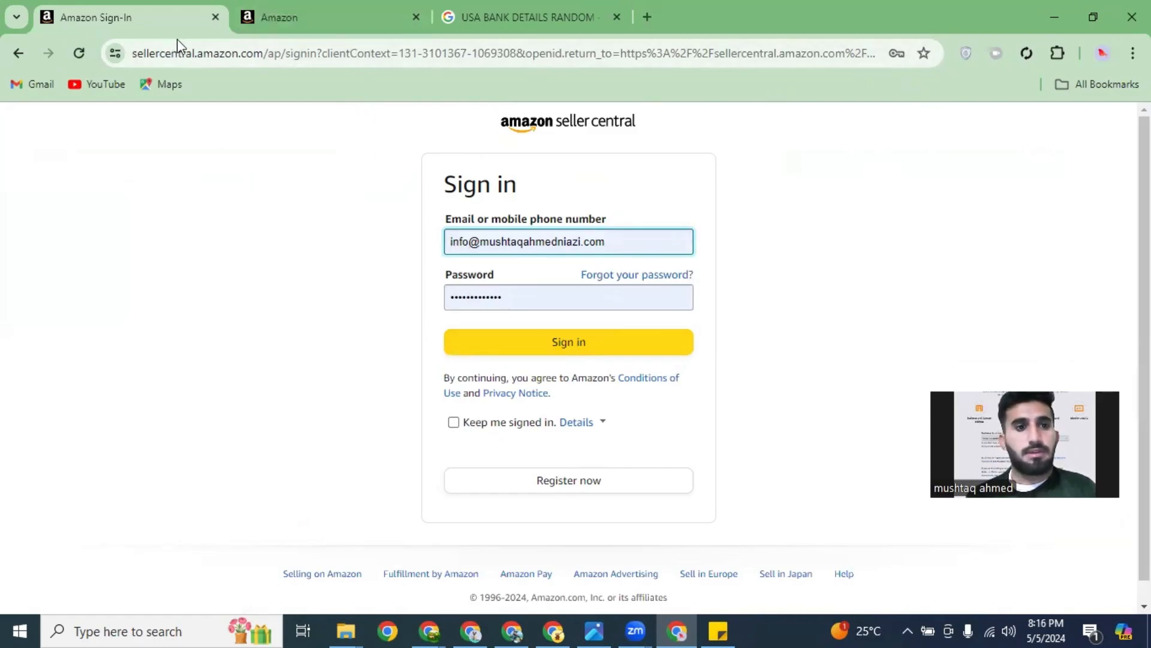
Replace the bank details search on Google with "sell amazon com" and open the Sell on Amazon site.
{"action": "left_click", "coordinate": [480, 19]}
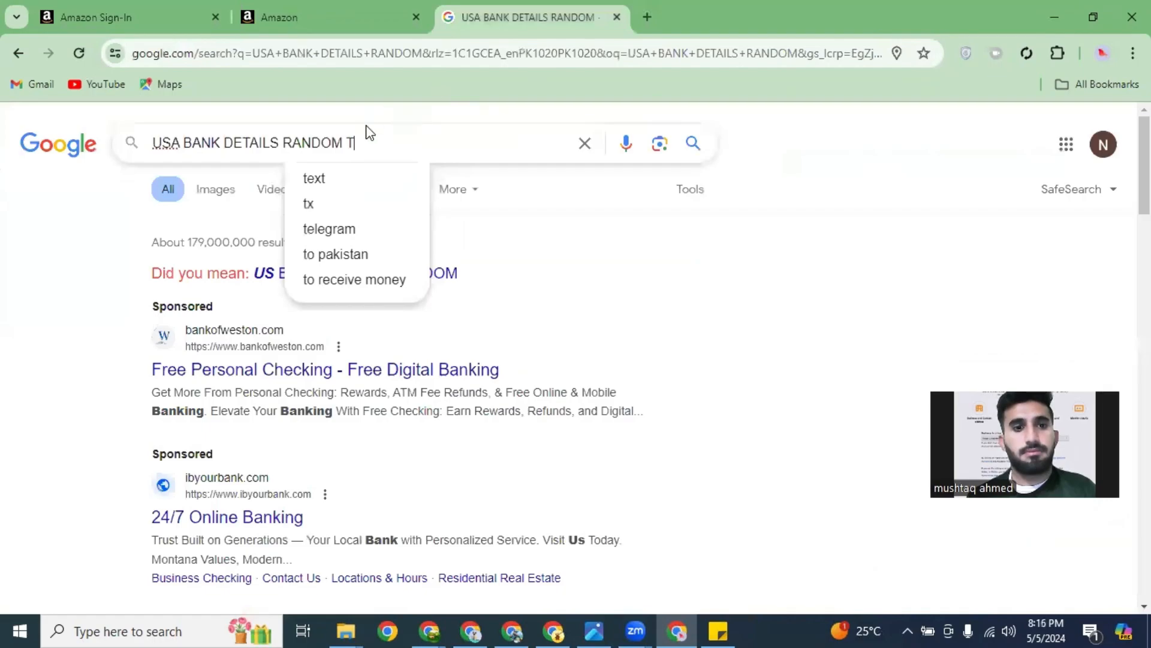
{"action": "left_click", "coordinate": [587, 144]}
{"action": "type", "text": "s"}
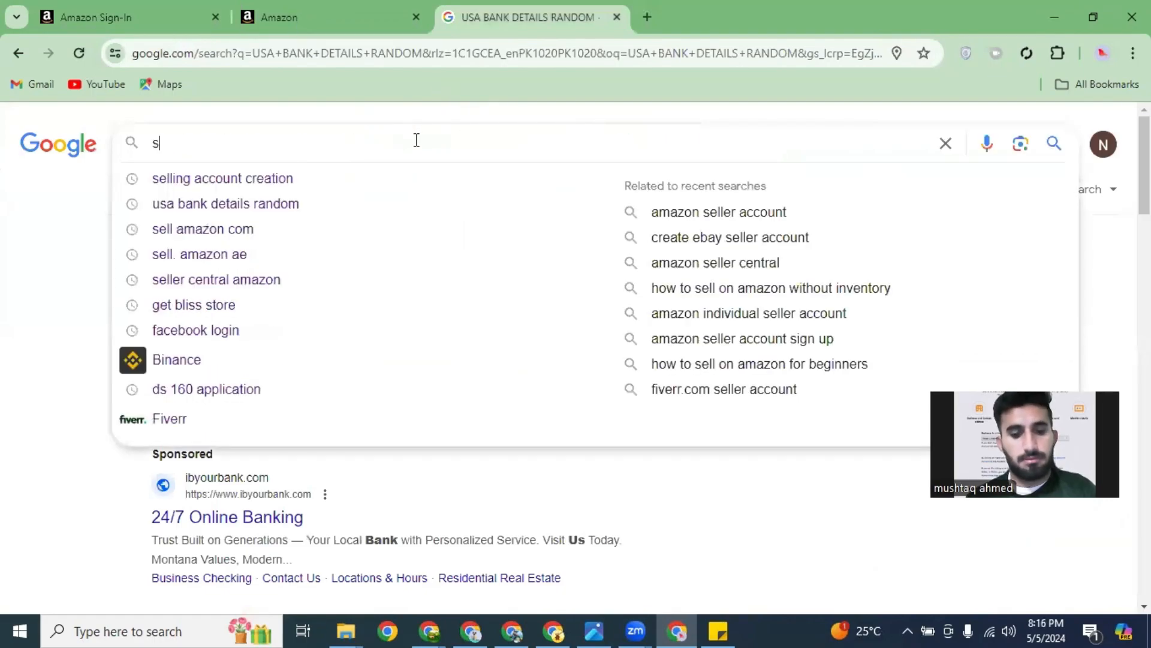
{"action": "type", "text": "ell amazon com"}
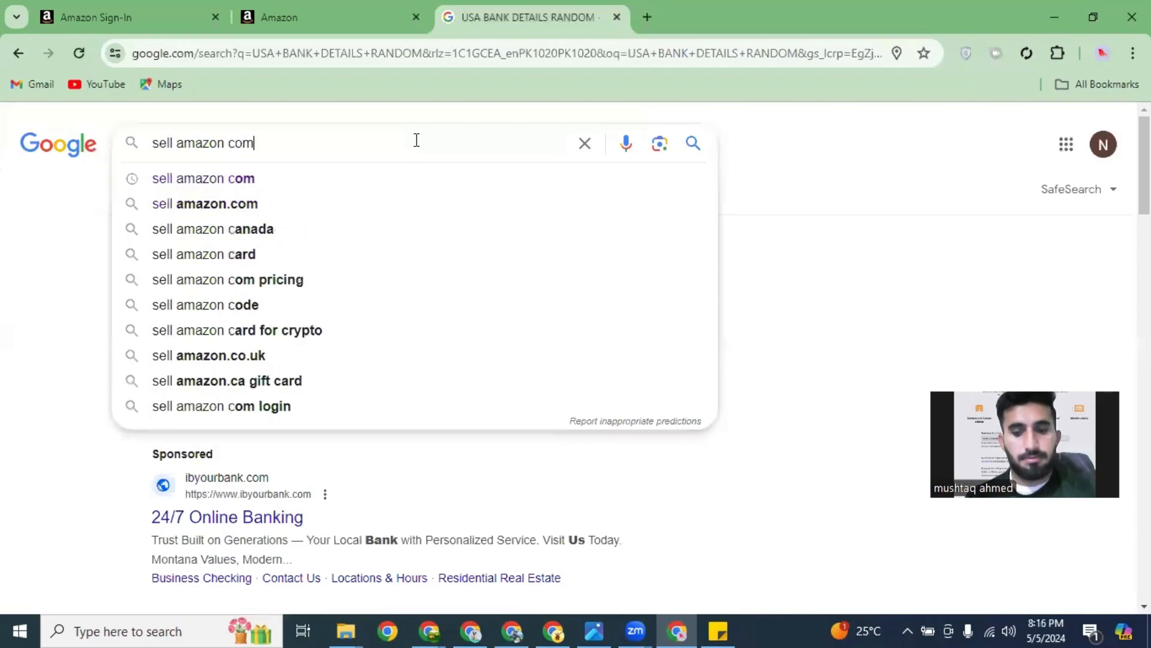
{"action": "key", "text": "Return"}
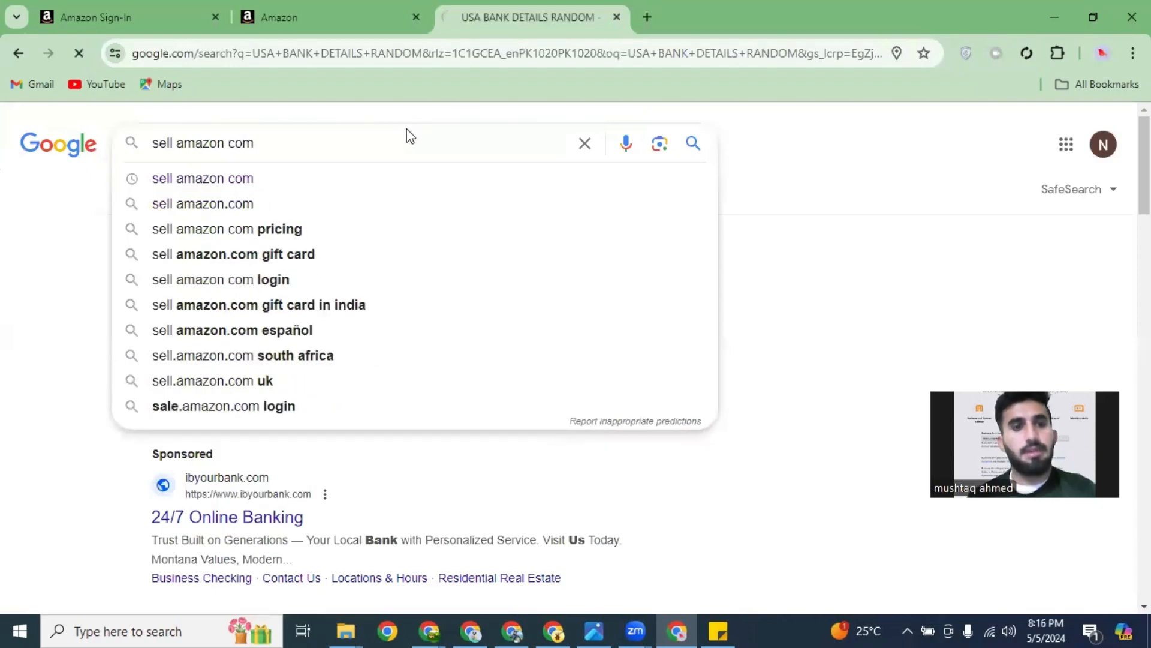
{"action": "left_click", "coordinate": [316, 345]}
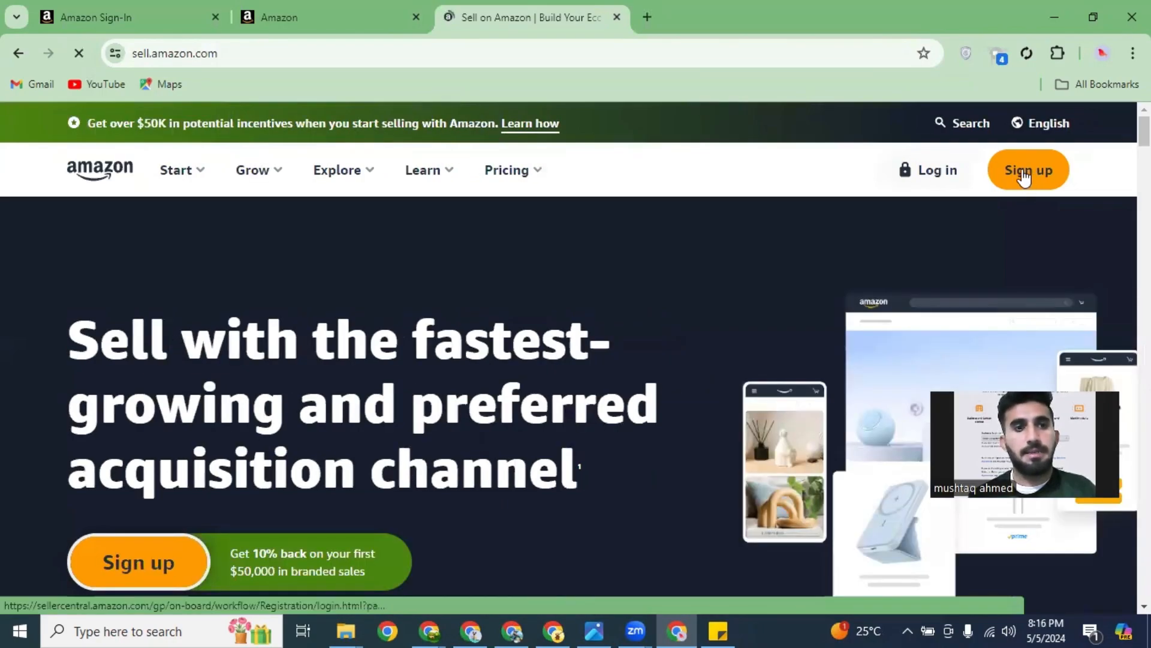
Start the seller sign-up and open the form for creating a new Amazon account.
{"action": "left_click", "coordinate": [1029, 174]}
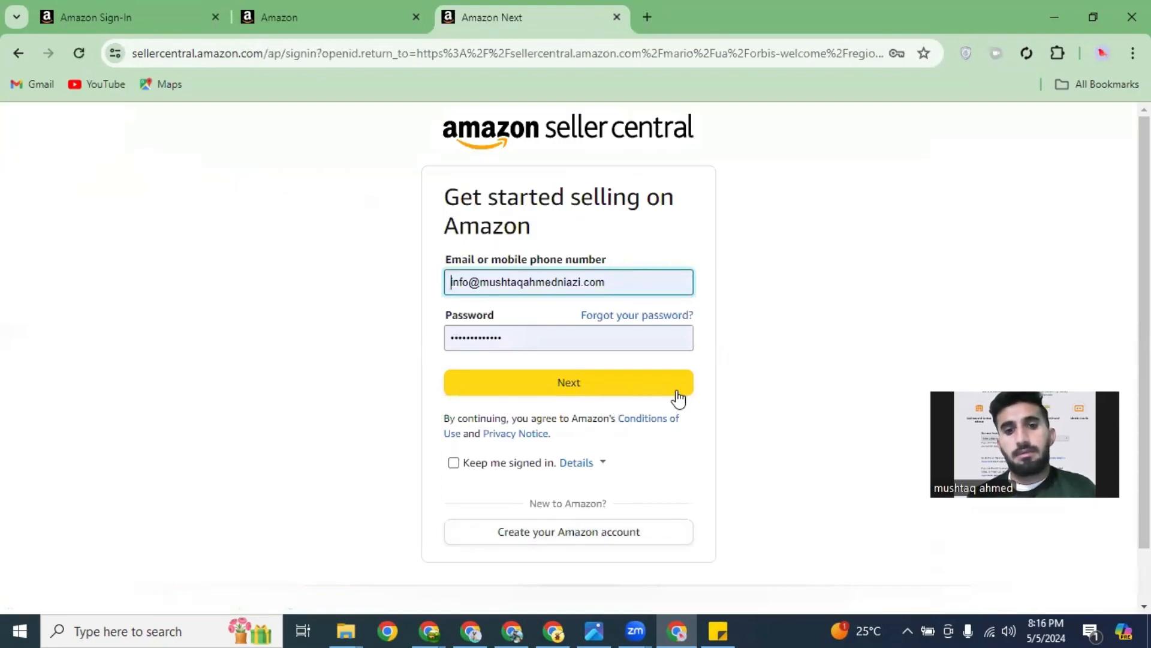
{"action": "scroll", "coordinate": [707, 390], "scroll_direction": "down", "scroll_amount": 1}
{"action": "left_click", "coordinate": [563, 480]}
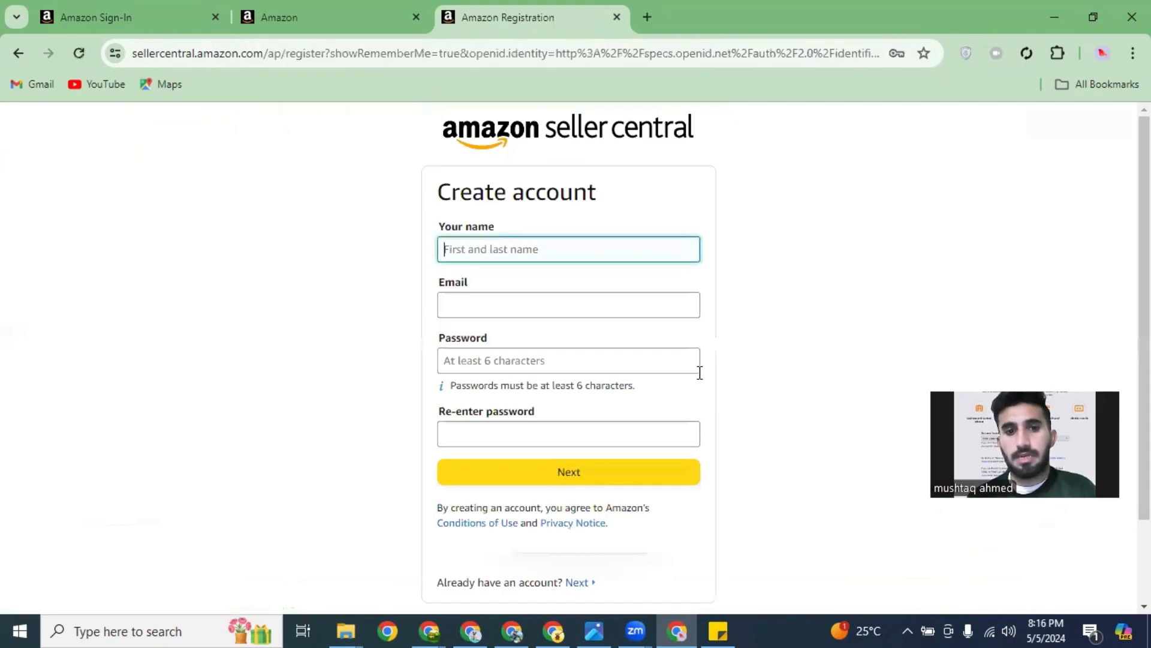
Go through the name, email, password and re-enter password fields of the account creation form without filling them in.
{"action": "scroll", "coordinate": [552, 240], "scroll_direction": "down", "scroll_amount": 2}
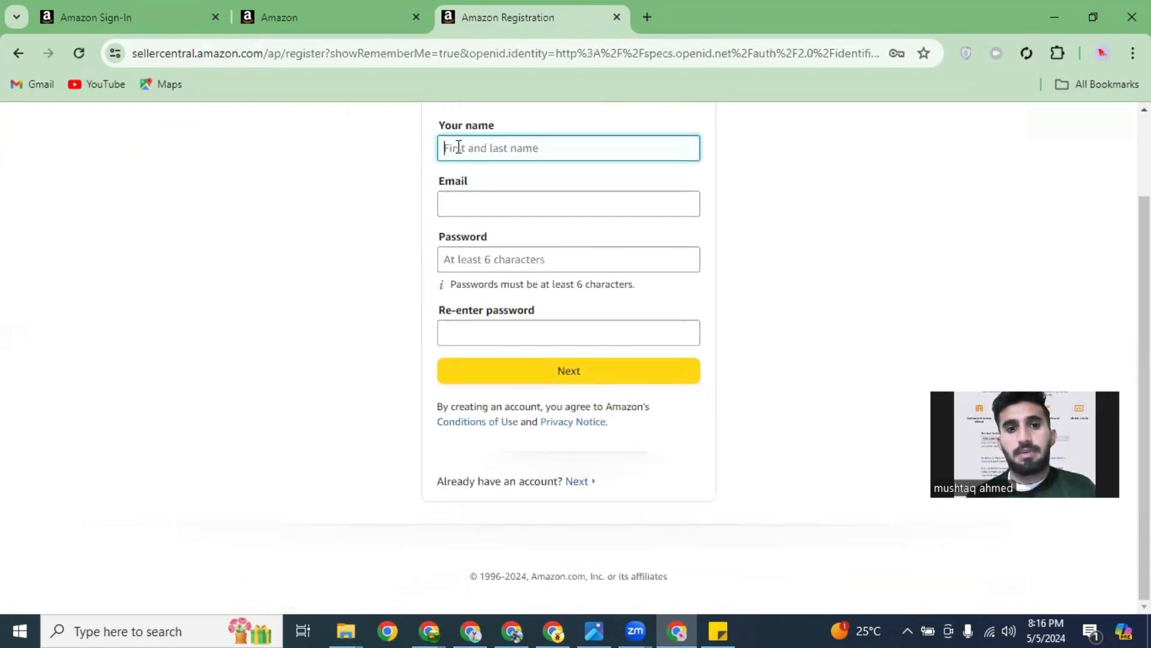
{"action": "left_click", "coordinate": [476, 214]}
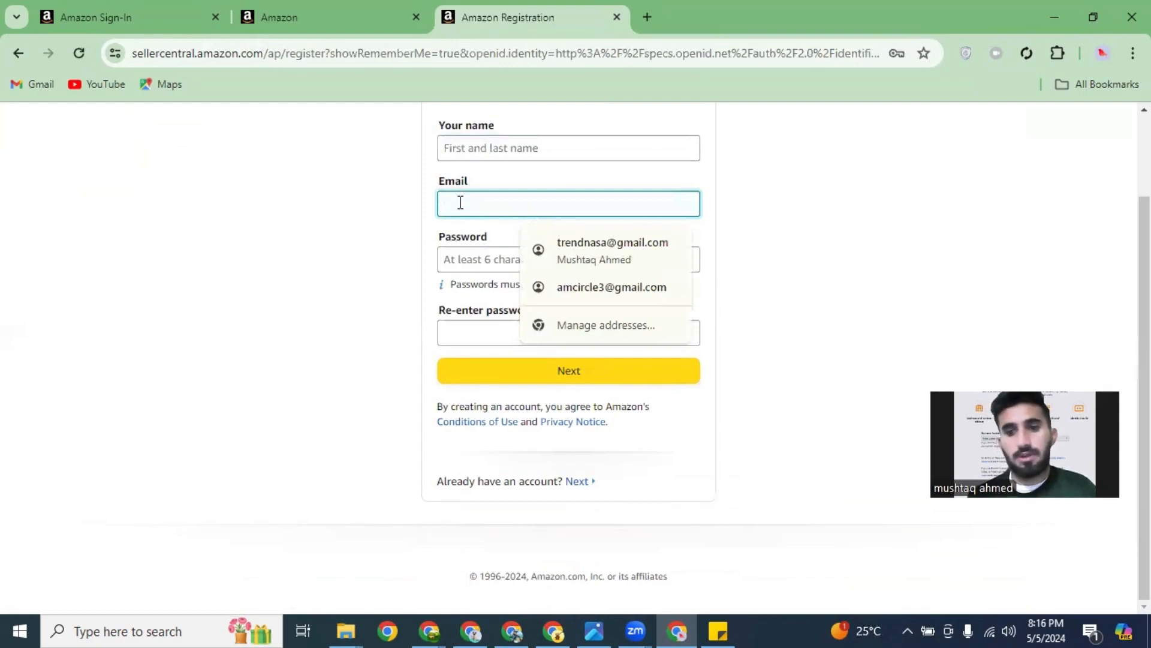
{"action": "left_click", "coordinate": [465, 259]}
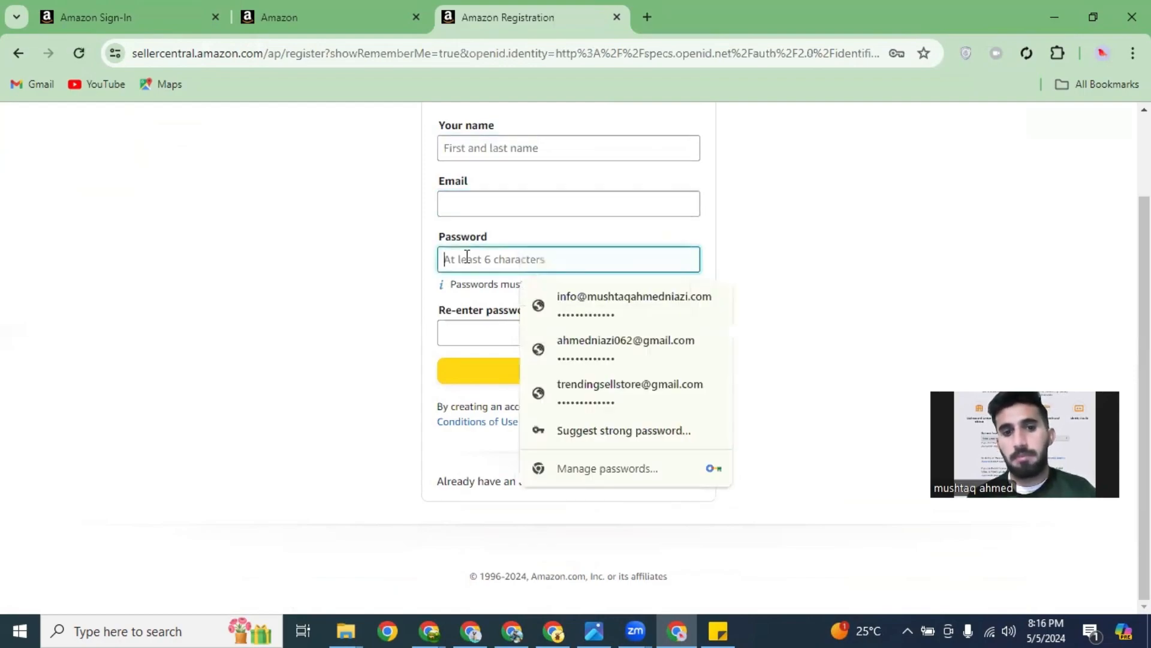
{"action": "left_click", "coordinate": [465, 333]}
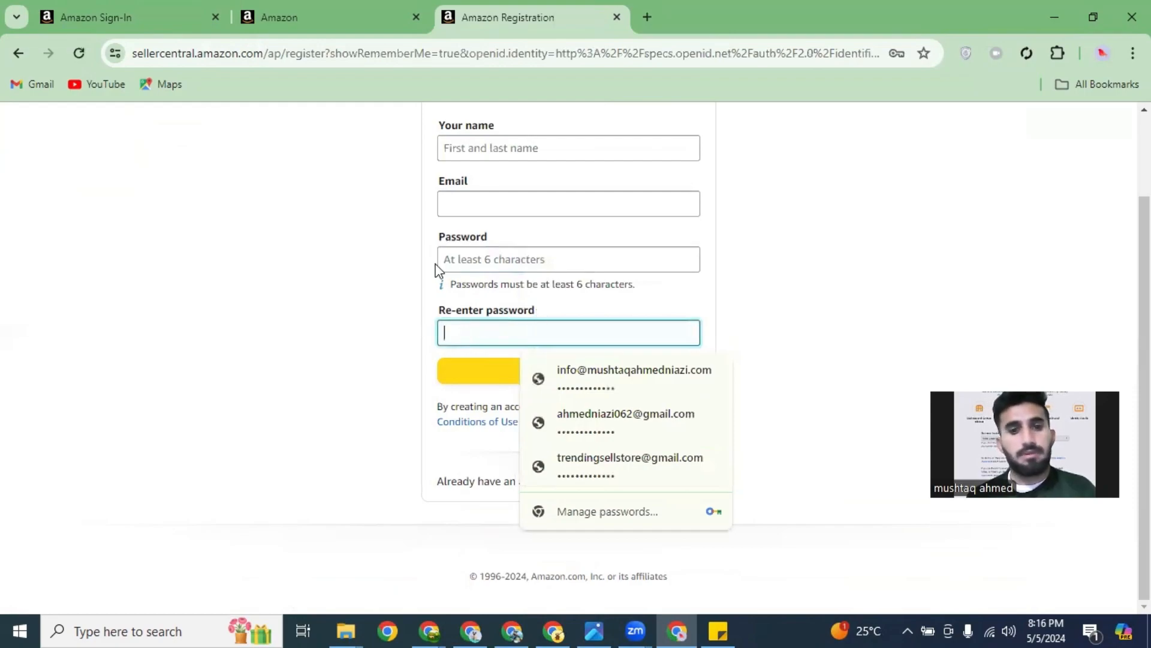
{"action": "left_click", "coordinate": [367, 302]}
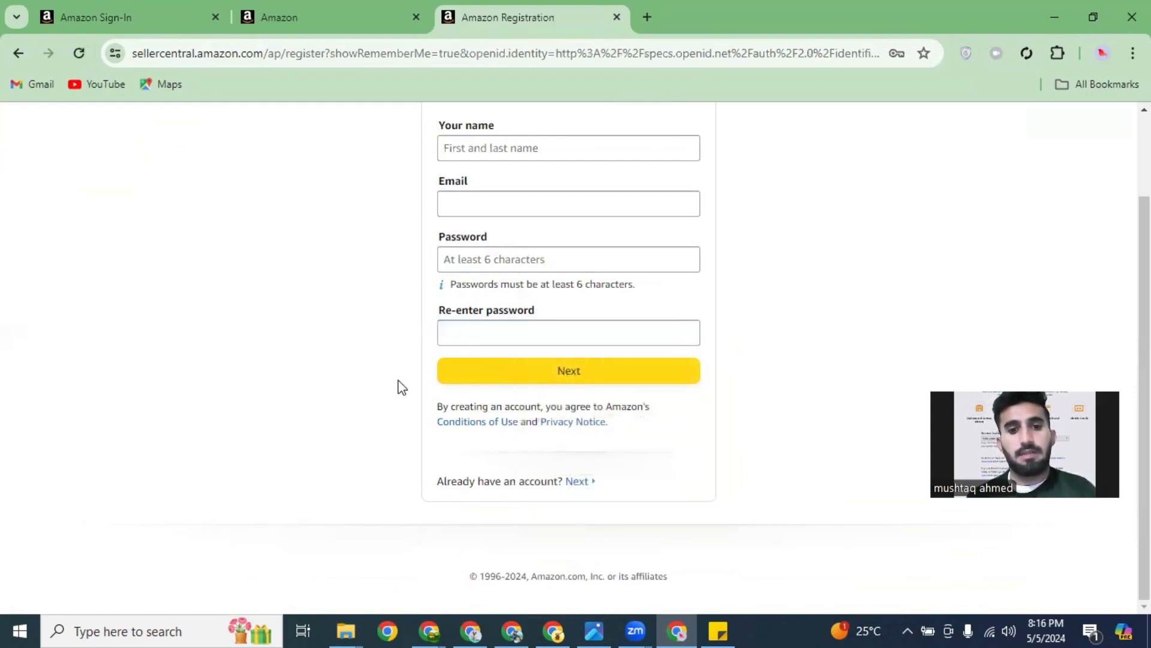
Leave the account creation form for the existing-account login and continue with the saved credentials.
{"action": "left_click", "coordinate": [579, 484]}
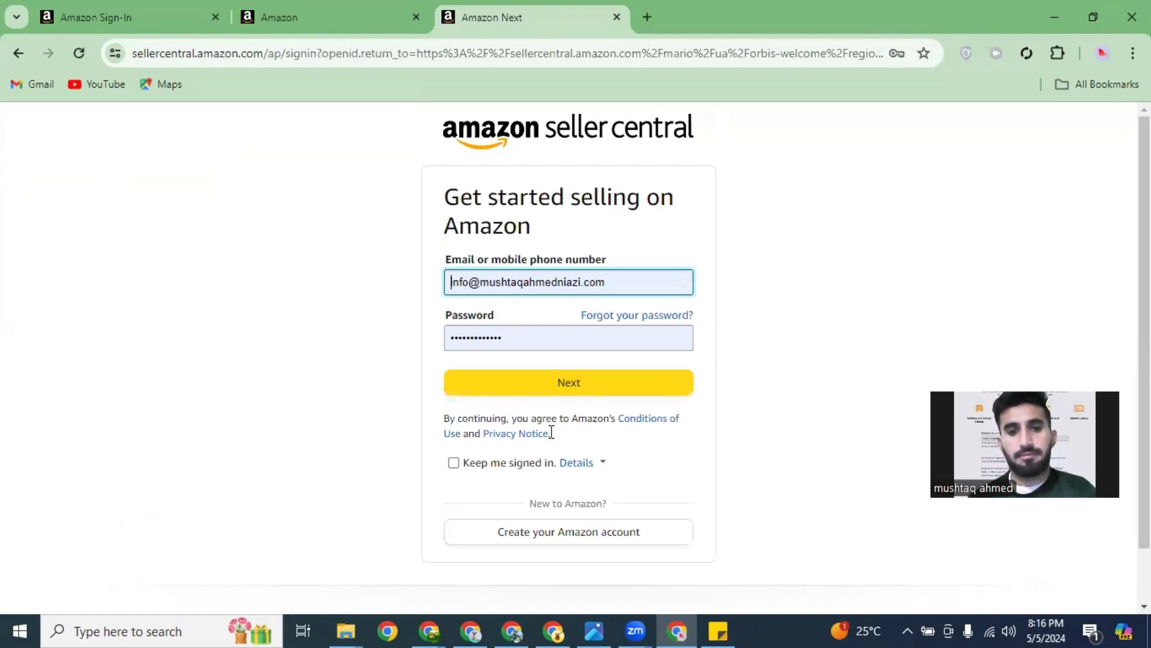
{"action": "left_click", "coordinate": [558, 383]}
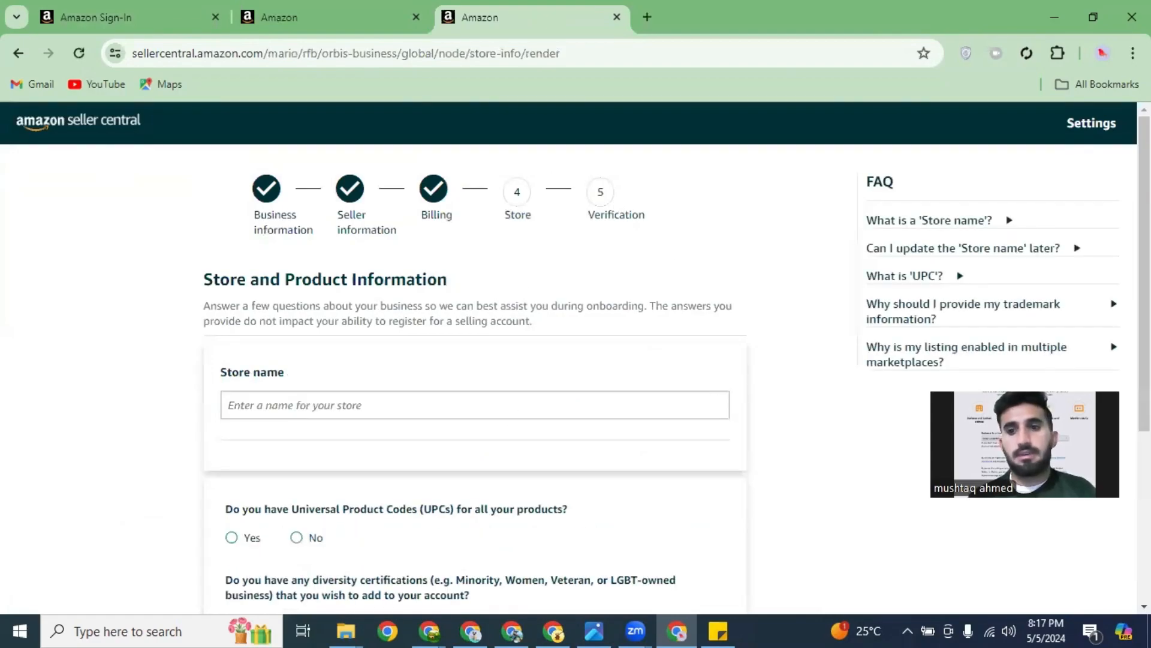
Look over the Store and Product Information questions and go back to the Payment information page of the registration.
{"action": "scroll", "coordinate": [401, 319], "scroll_direction": "down", "scroll_amount": 5}
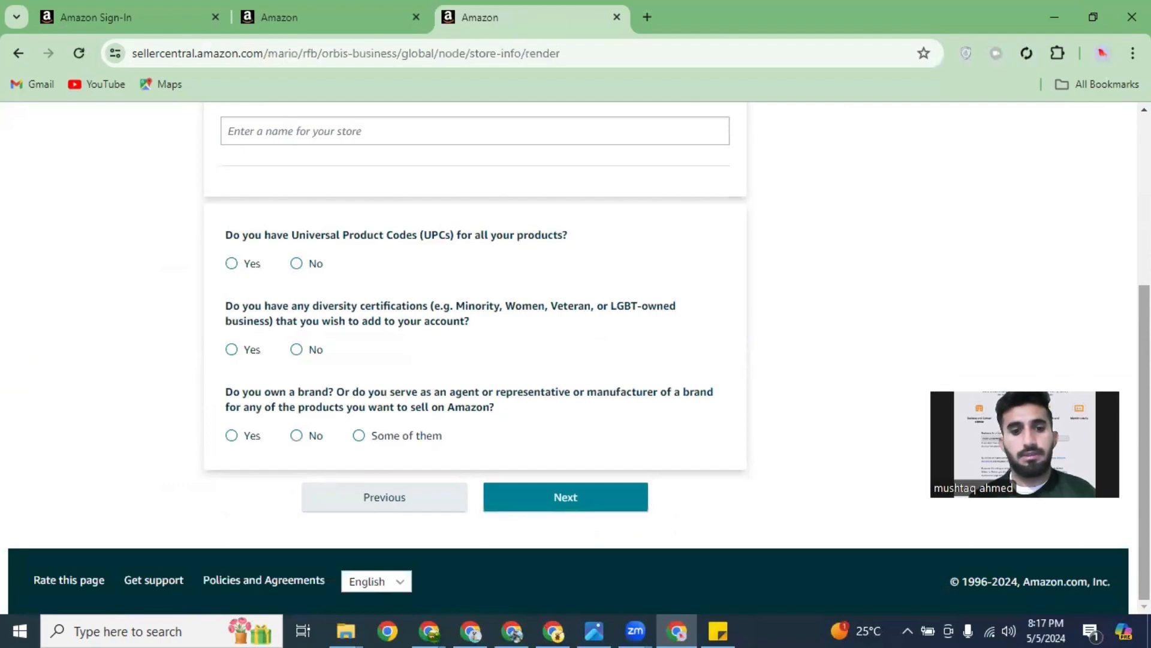
{"action": "left_click", "coordinate": [359, 497]}
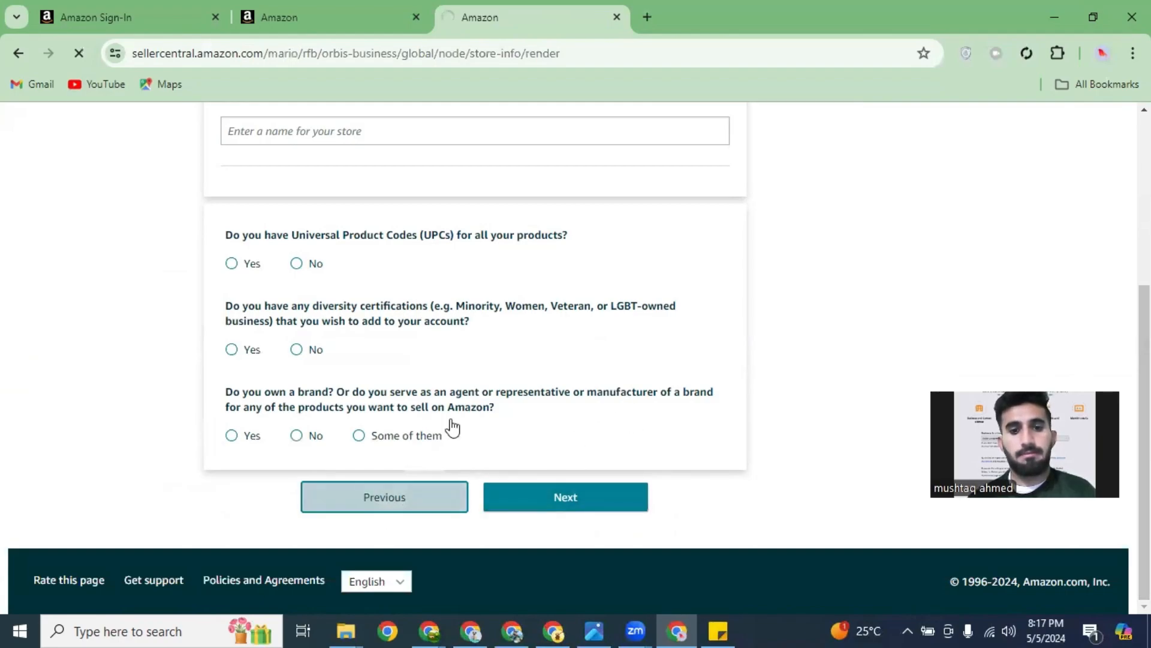
{"action": "scroll", "coordinate": [530, 387], "scroll_direction": "up", "scroll_amount": 5}
{"action": "scroll", "coordinate": [438, 377], "scroll_direction": "down", "scroll_amount": 5}
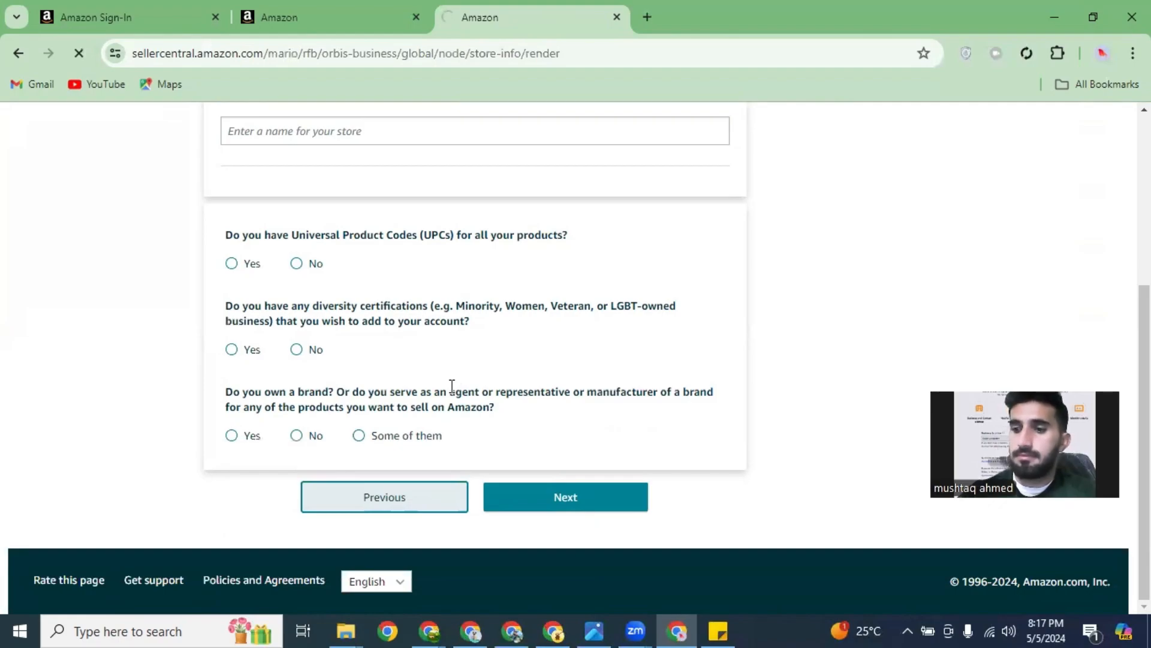
{"action": "scroll", "coordinate": [456, 390], "scroll_direction": "up", "scroll_amount": 5}
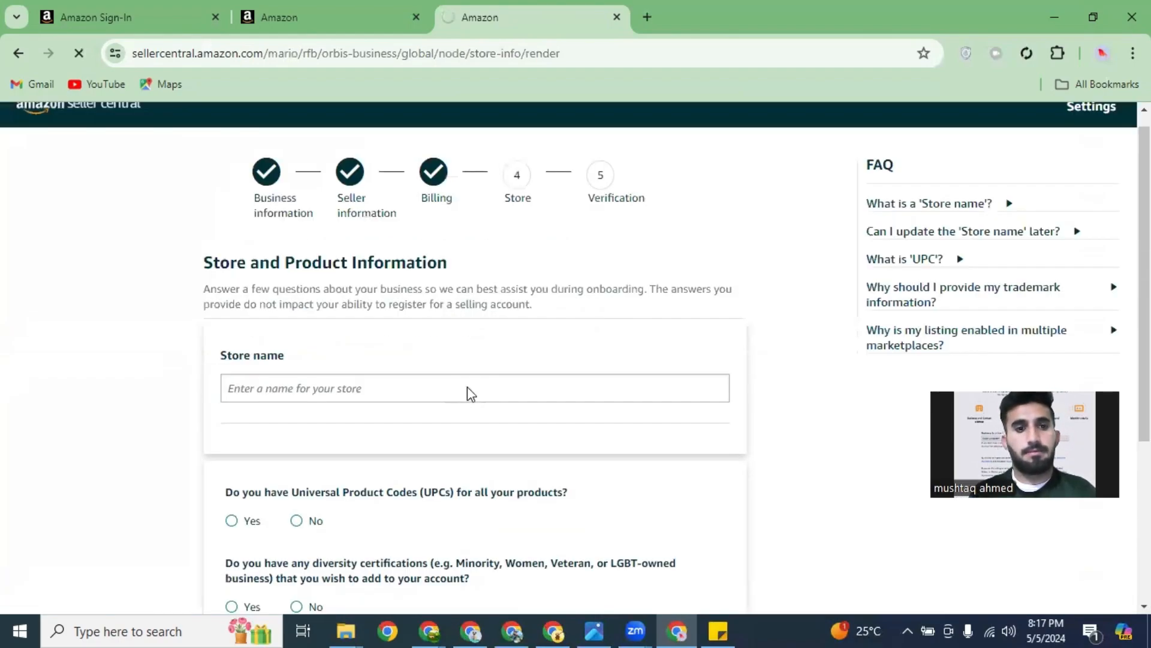
{"action": "scroll", "coordinate": [468, 393], "scroll_direction": "down", "scroll_amount": 5}
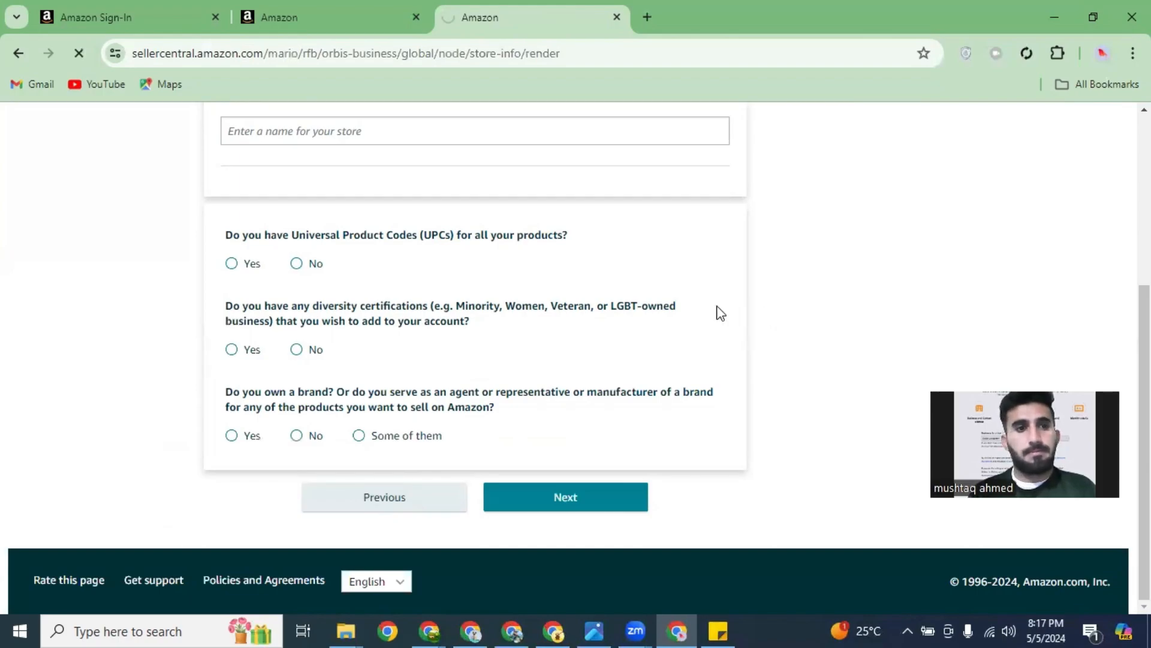
{"action": "scroll", "coordinate": [695, 304], "scroll_direction": "up", "scroll_amount": 5}
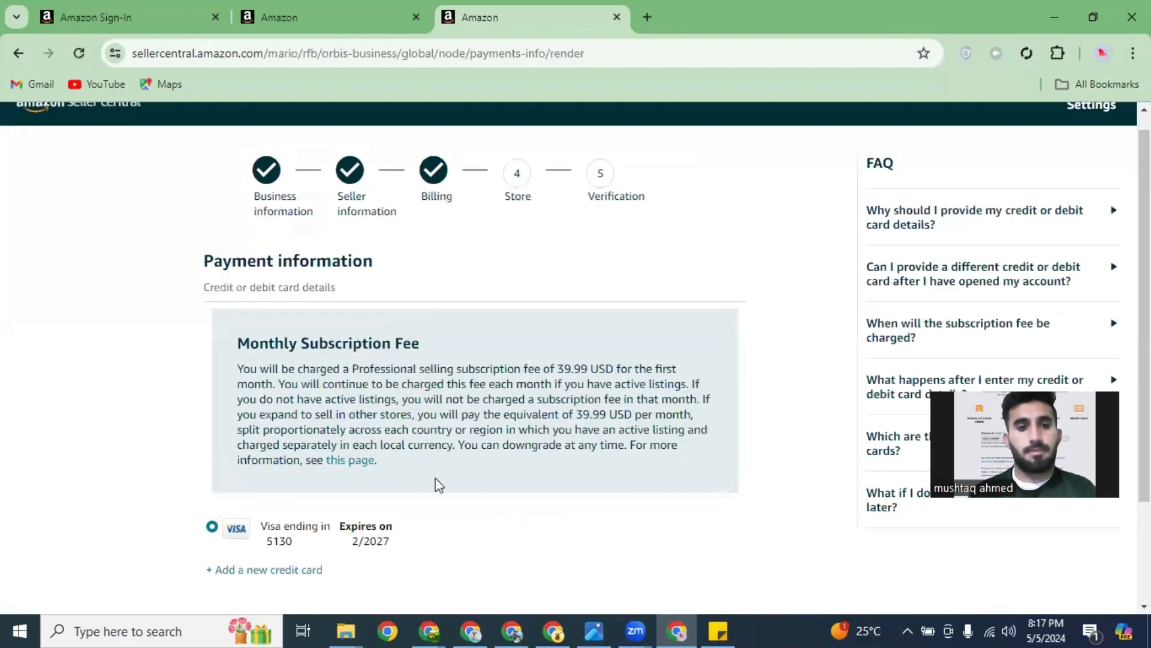
Go back from the Payment information page to the seller information page of the registration.
{"action": "scroll", "coordinate": [413, 498], "scroll_direction": "down", "scroll_amount": 2}
{"action": "left_click", "coordinate": [414, 495]}
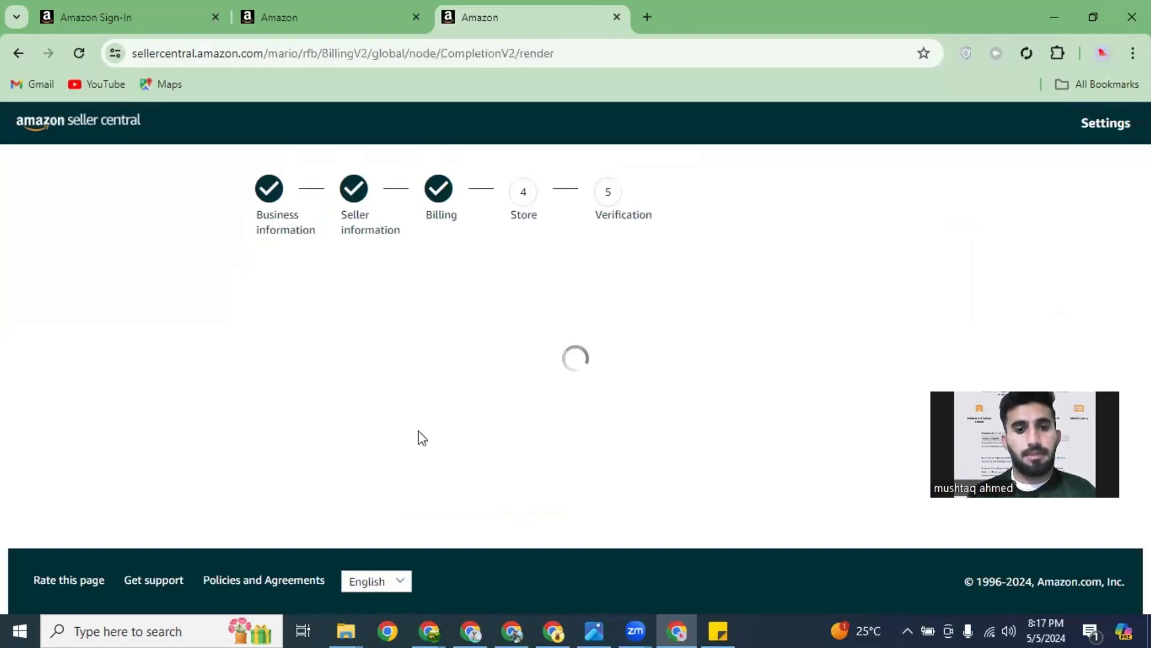
{"action": "left_click", "coordinate": [388, 486]}
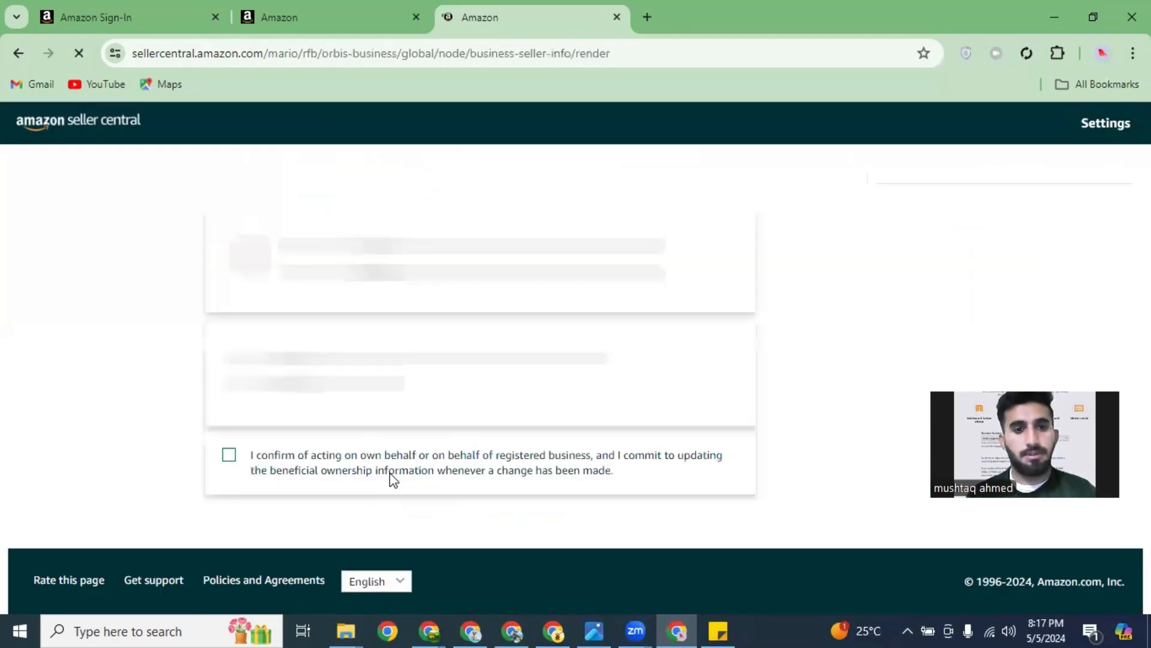
Look through the primary contact's seller information and go back to the top of the Business information page.
{"action": "scroll", "coordinate": [394, 480], "scroll_direction": "down", "scroll_amount": 2}
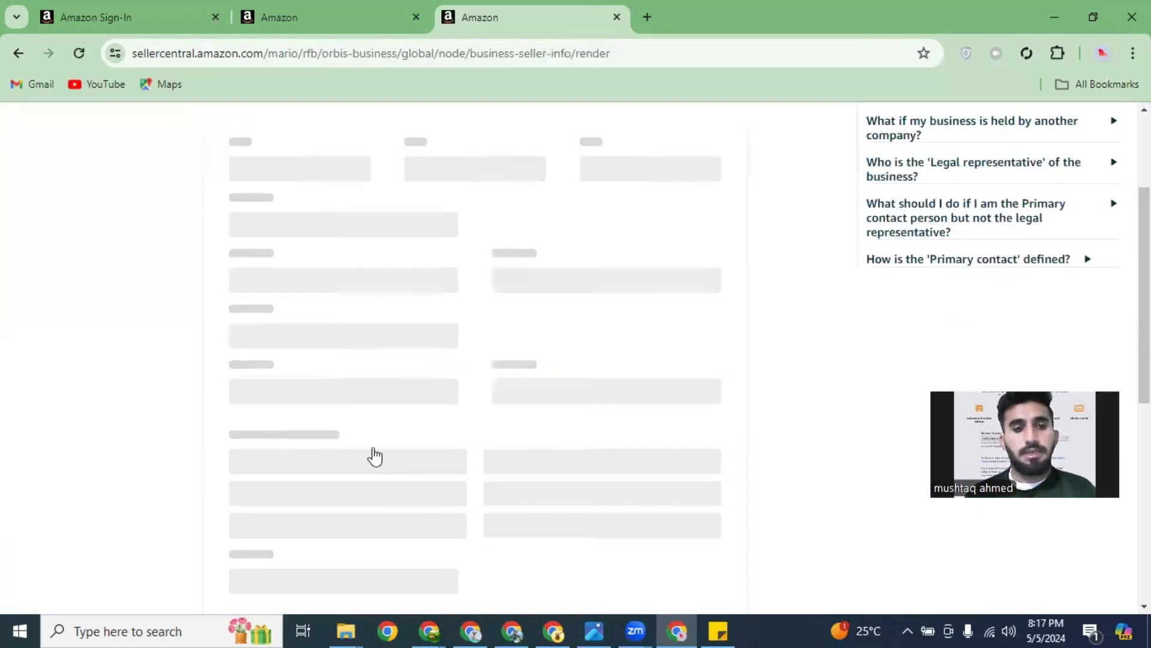
{"action": "scroll", "coordinate": [371, 506], "scroll_direction": "down", "scroll_amount": 4}
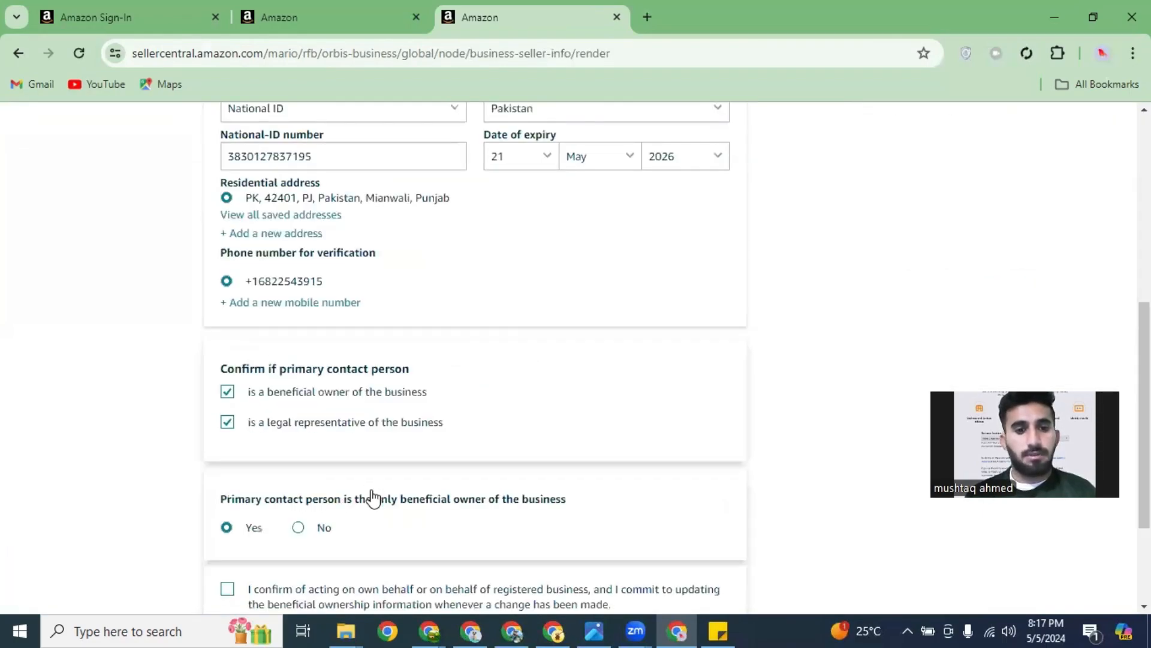
{"action": "scroll", "coordinate": [372, 495], "scroll_direction": "down", "scroll_amount": 3}
{"action": "left_click", "coordinate": [372, 492]}
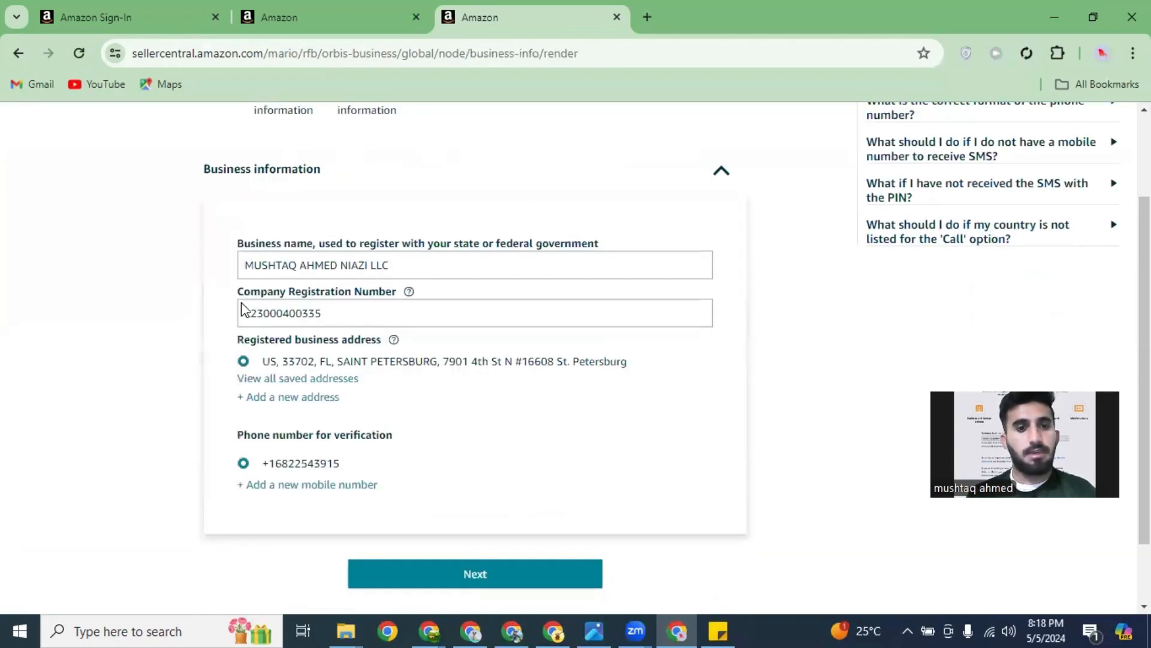
{"action": "scroll", "coordinate": [235, 264], "scroll_direction": "up", "scroll_amount": 2}
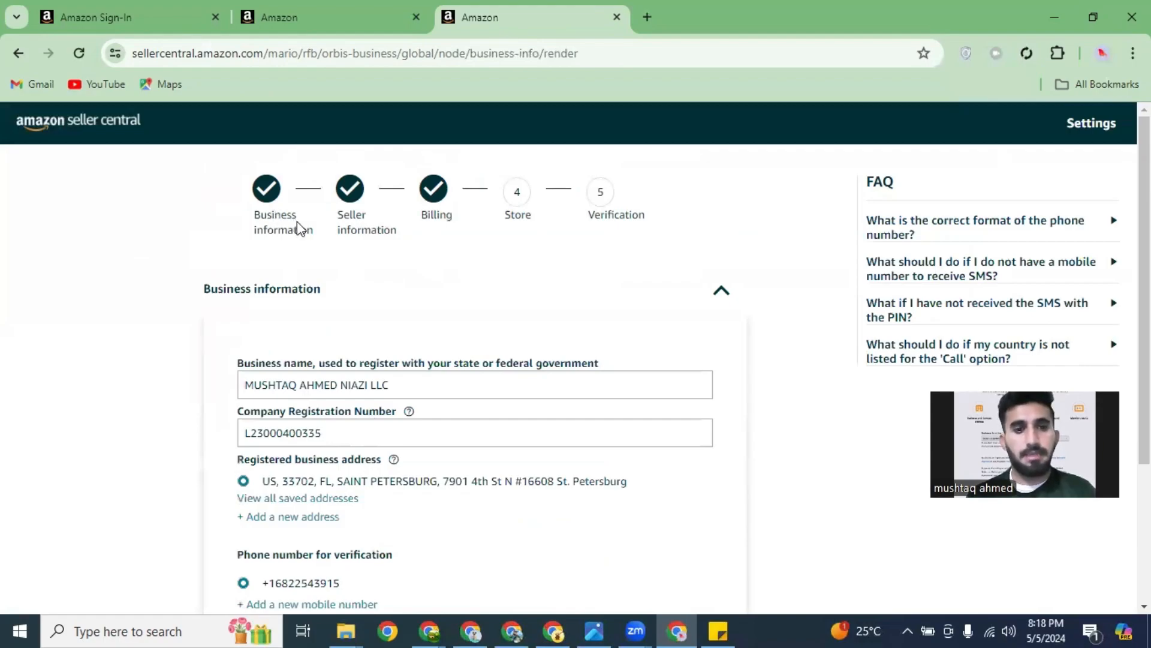
Check the business location and business type example in the image viewer, and return to Chrome to review the Business information form.
{"action": "left_click", "coordinate": [594, 630]}
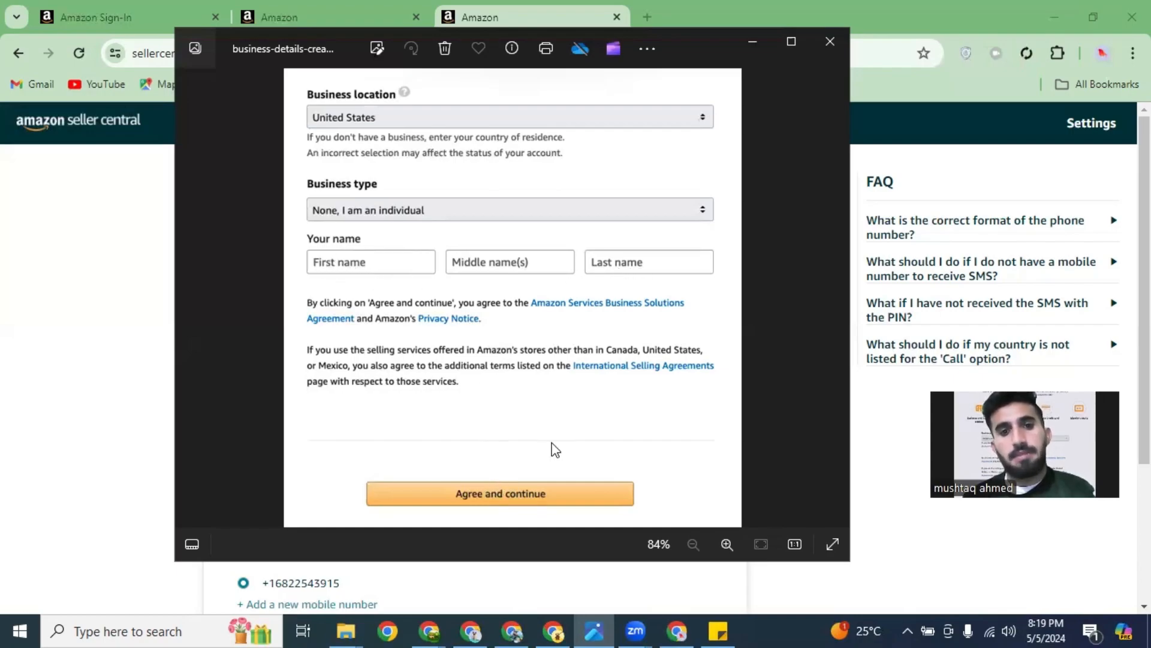
{"action": "left_click", "coordinate": [152, 354]}
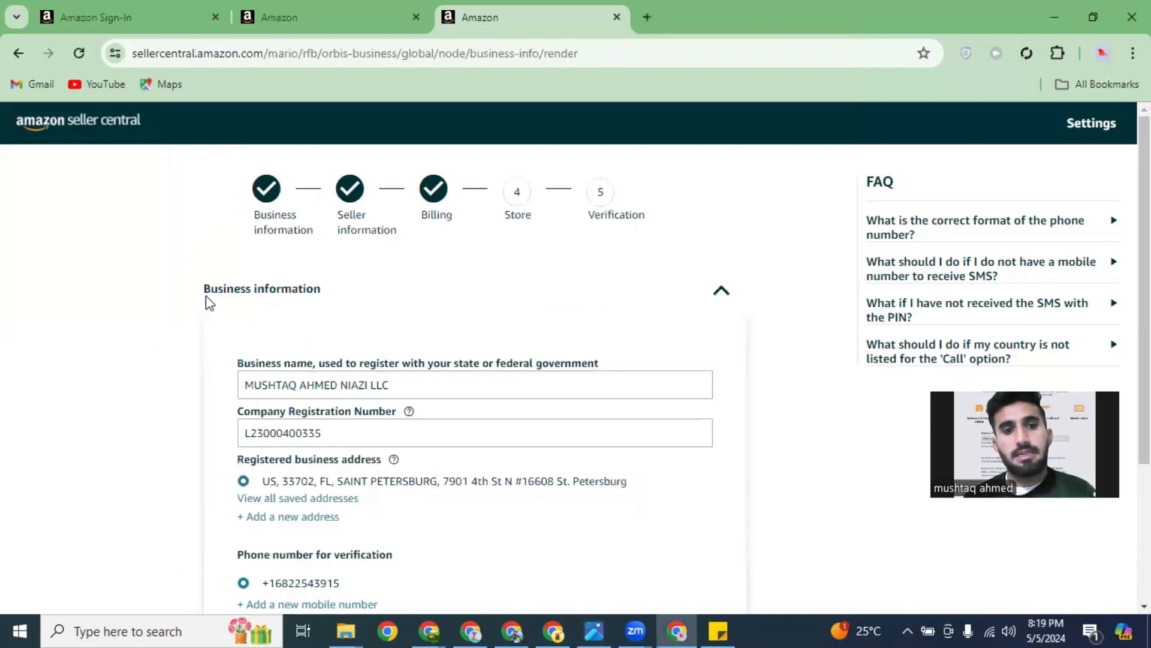
{"action": "scroll", "coordinate": [412, 252], "scroll_direction": "down", "scroll_amount": 1}
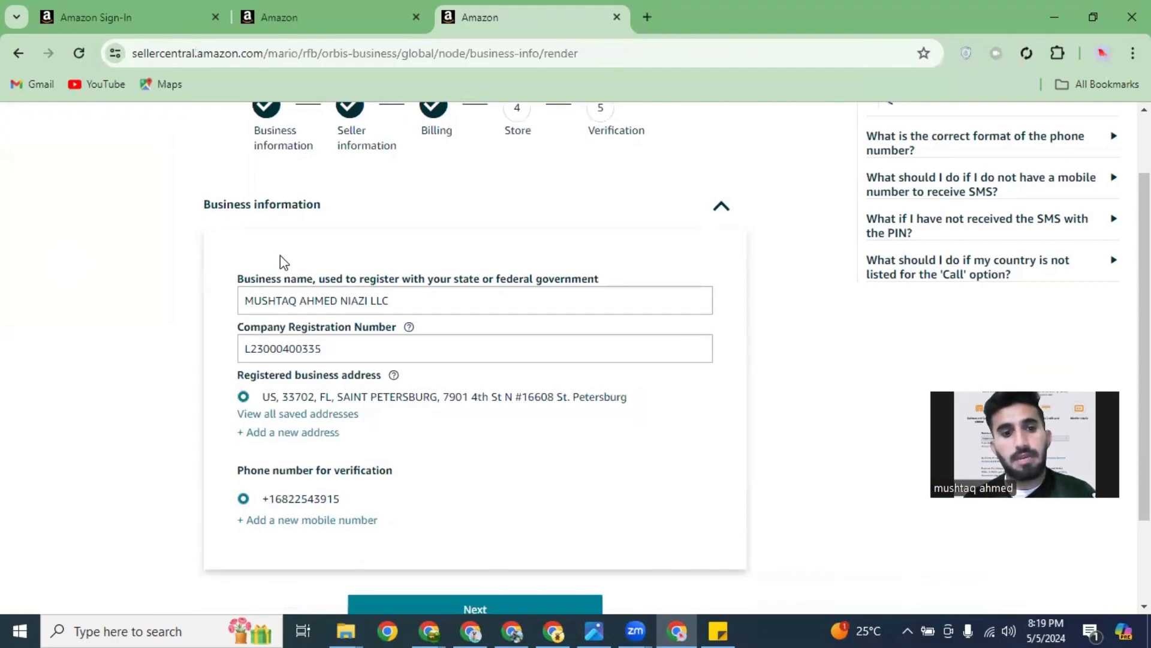
{"action": "scroll", "coordinate": [283, 262], "scroll_direction": "up", "scroll_amount": 1}
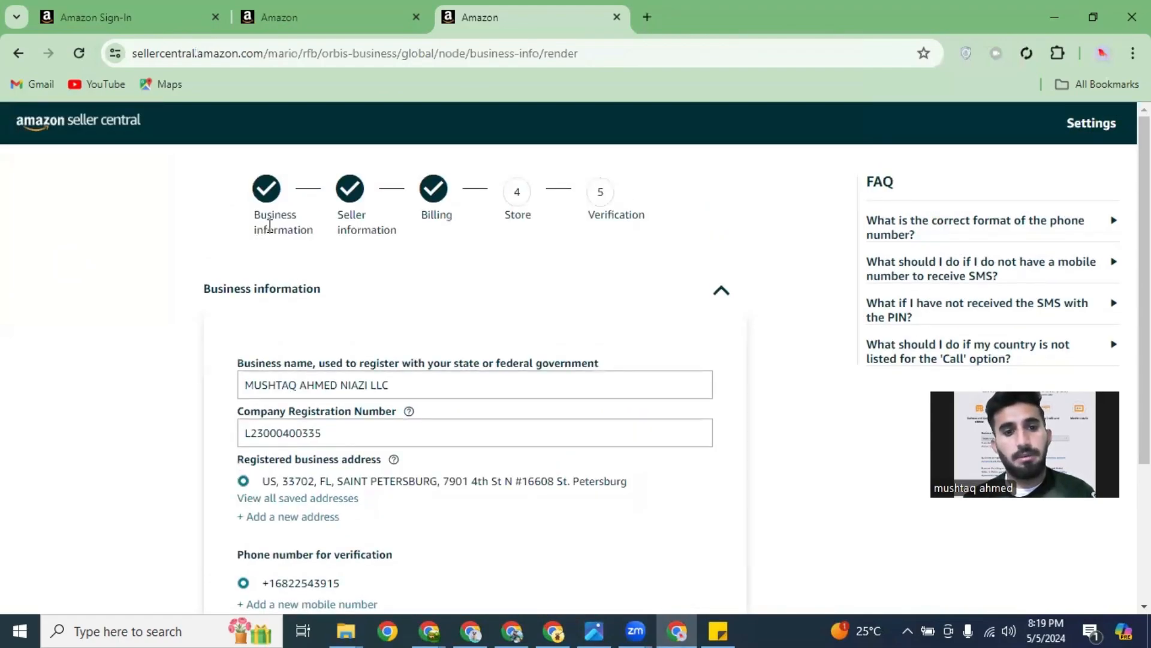
Review the Business information section, checking the registered business name and the company registration number.
{"action": "scroll", "coordinate": [276, 221], "scroll_direction": "down", "scroll_amount": 1}
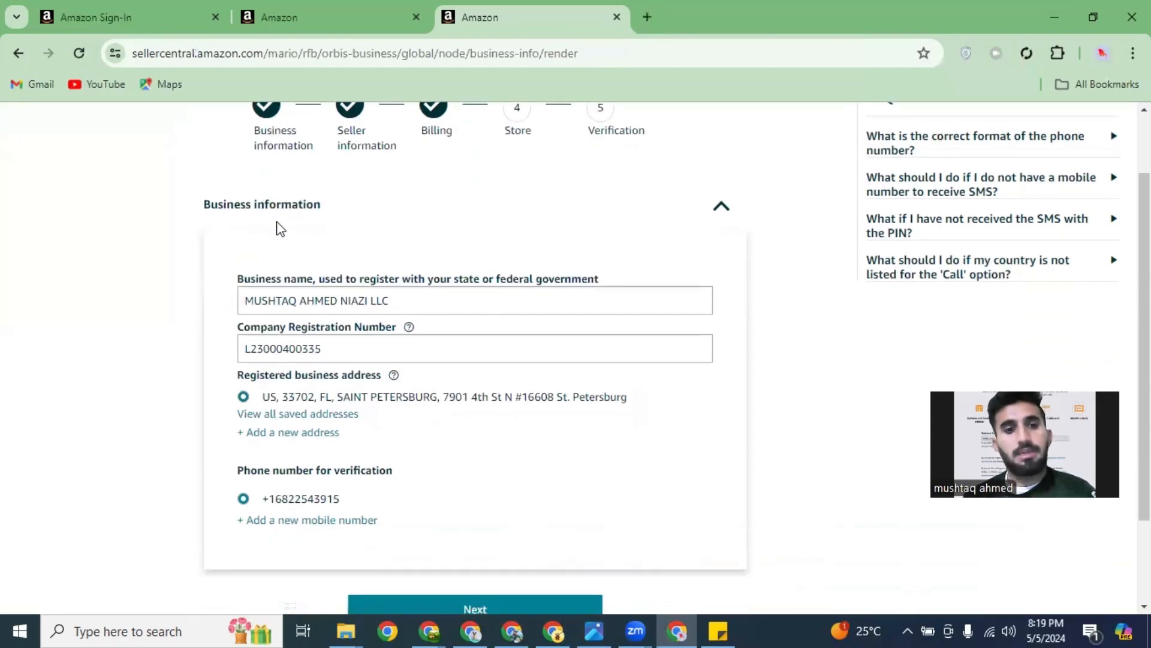
{"action": "scroll", "coordinate": [258, 225], "scroll_direction": "up", "scroll_amount": 1}
{"action": "left_click_drag", "start_coordinate": [258, 222], "coordinate": [312, 234]}
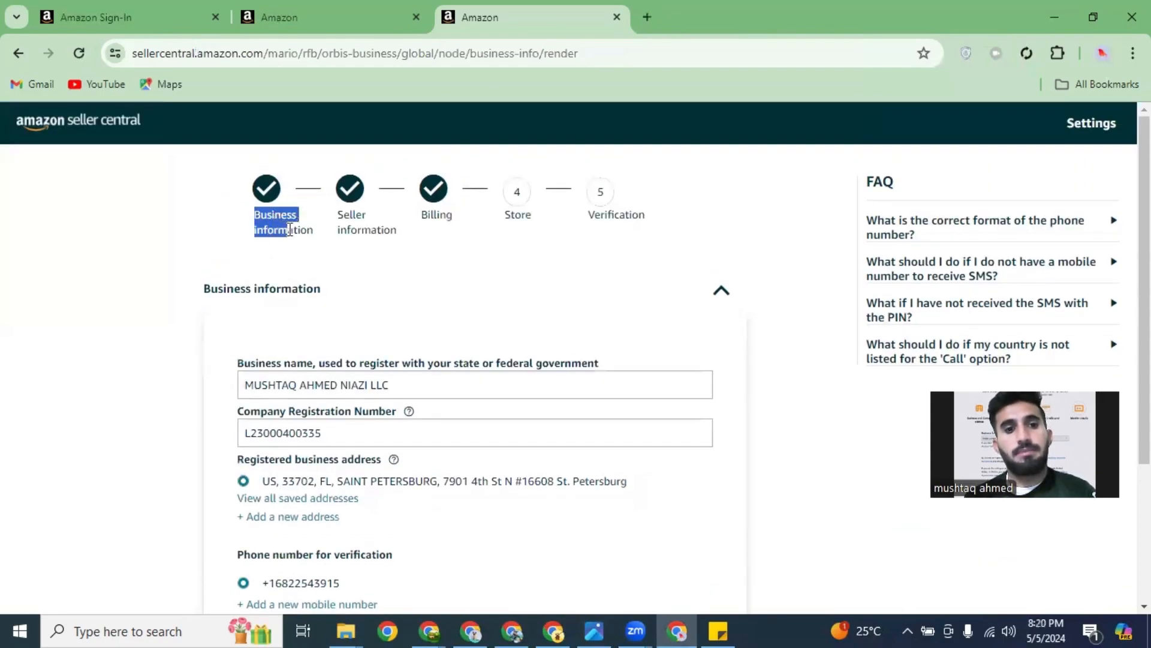
{"action": "left_click_drag", "start_coordinate": [350, 272], "coordinate": [253, 287]}
{"action": "left_click", "coordinate": [378, 285]}
{"action": "scroll", "coordinate": [400, 261], "scroll_direction": "down", "scroll_amount": 2}
{"action": "left_click_drag", "start_coordinate": [391, 217], "coordinate": [234, 218]}
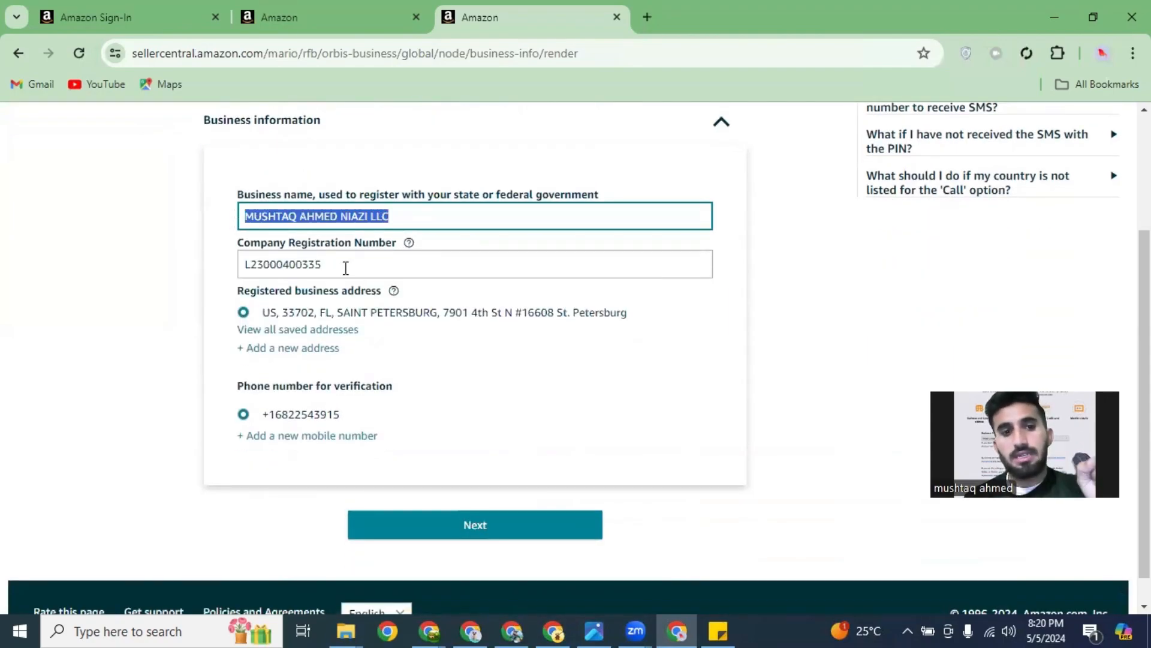
{"action": "left_click_drag", "start_coordinate": [346, 268], "coordinate": [203, 262]}
{"action": "left_click", "coordinate": [184, 247]}
{"action": "scroll", "coordinate": [206, 250], "scroll_direction": "down", "scroll_amount": 1}
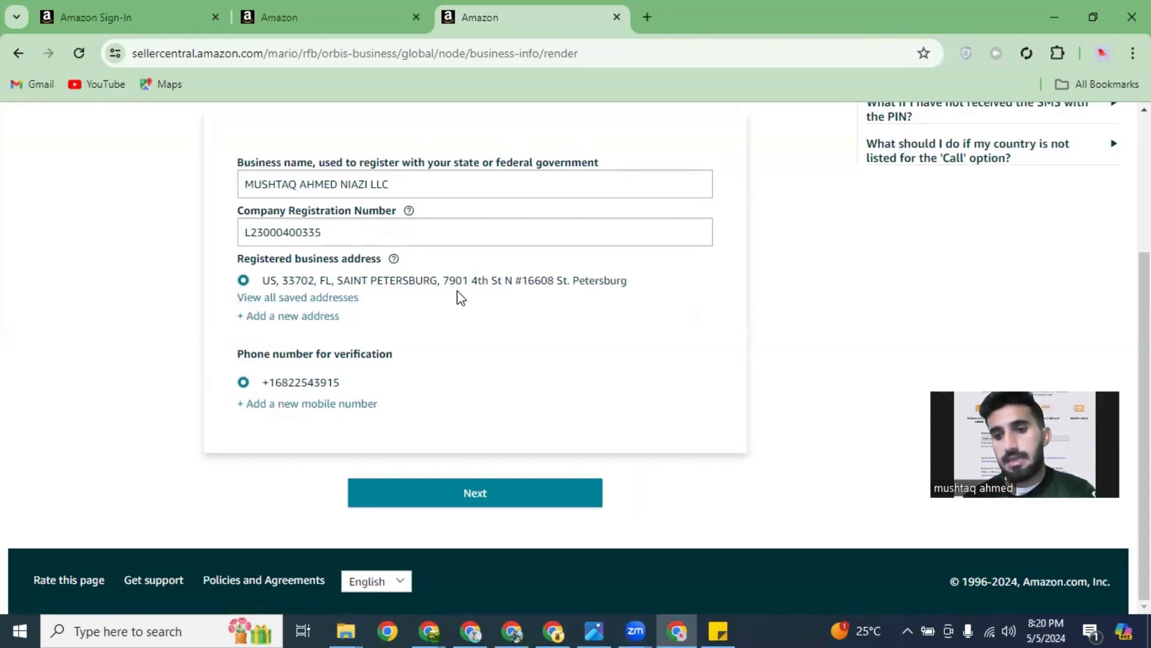
Check the phone number for verification against the business name on the Business information page.
{"action": "left_click_drag", "start_coordinate": [357, 382], "coordinate": [268, 383]}
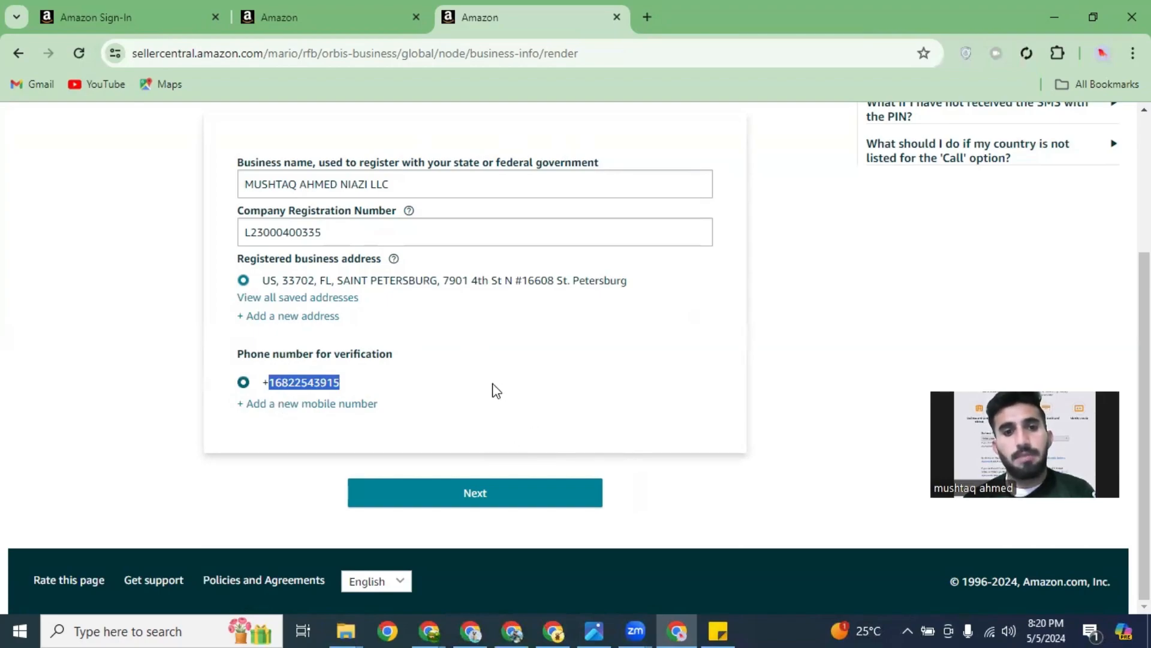
{"action": "scroll", "coordinate": [493, 390], "scroll_direction": "up", "scroll_amount": 3}
{"action": "scroll", "coordinate": [485, 389], "scroll_direction": "down", "scroll_amount": 3}
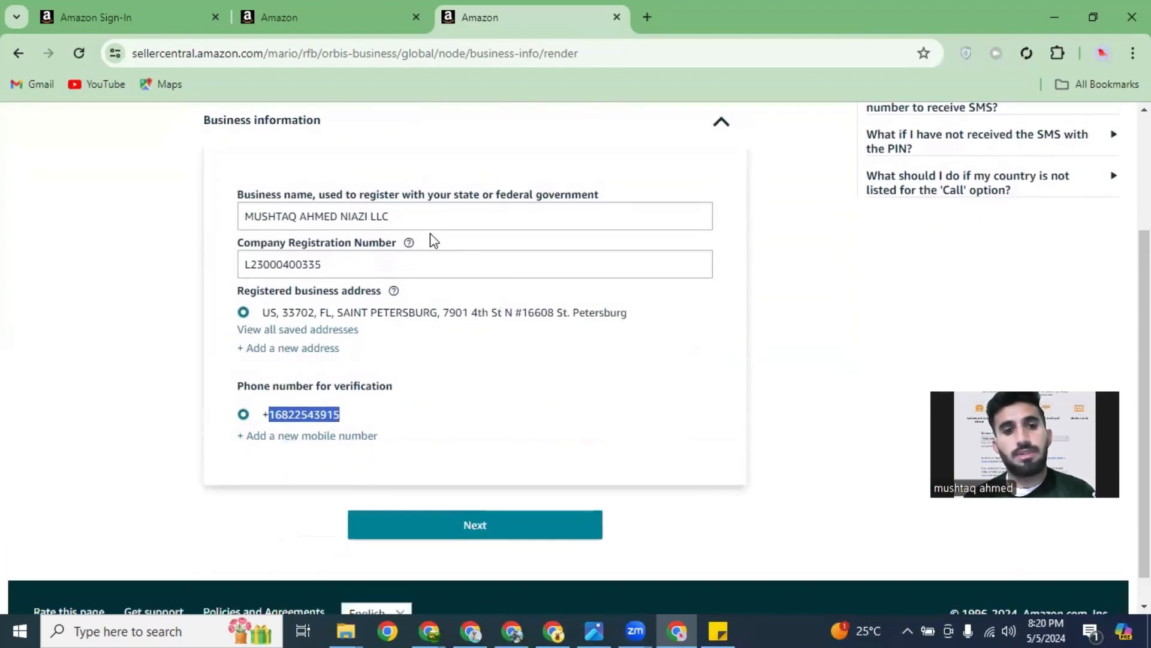
{"action": "left_click", "coordinate": [421, 218]}
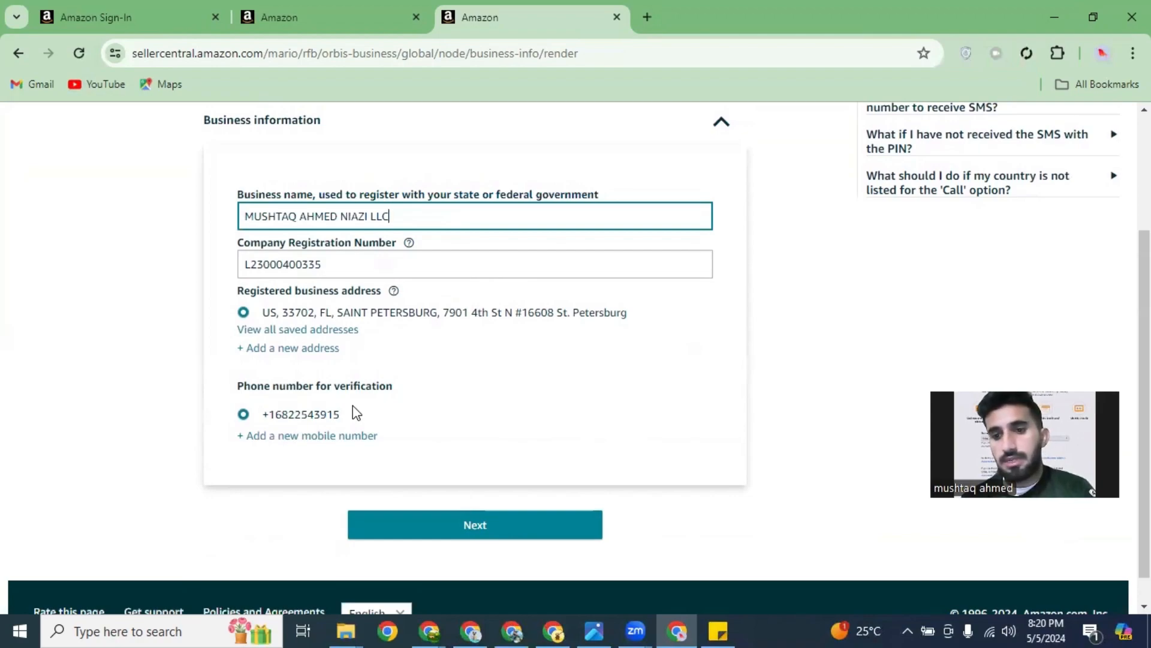
{"action": "left_click_drag", "start_coordinate": [342, 414], "coordinate": [255, 420]}
{"action": "left_click", "coordinate": [476, 381]}
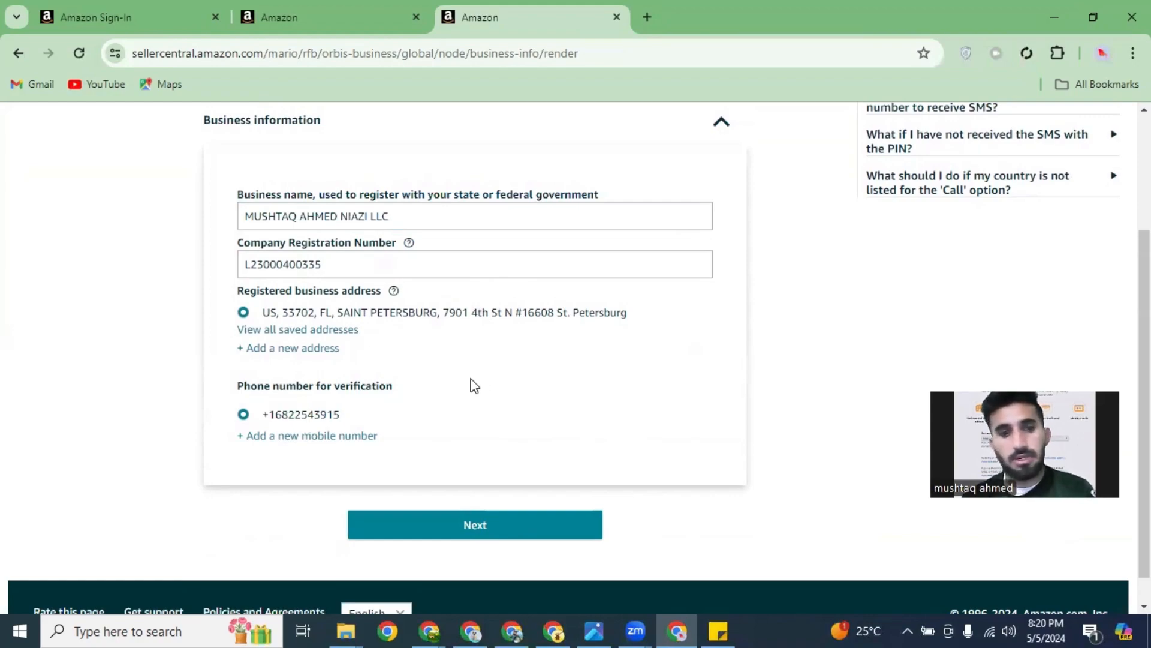
Recheck the registered business address, company registration number and business name, and continue to the seller information page.
{"action": "left_click_drag", "start_coordinate": [666, 322], "coordinate": [255, 318]}
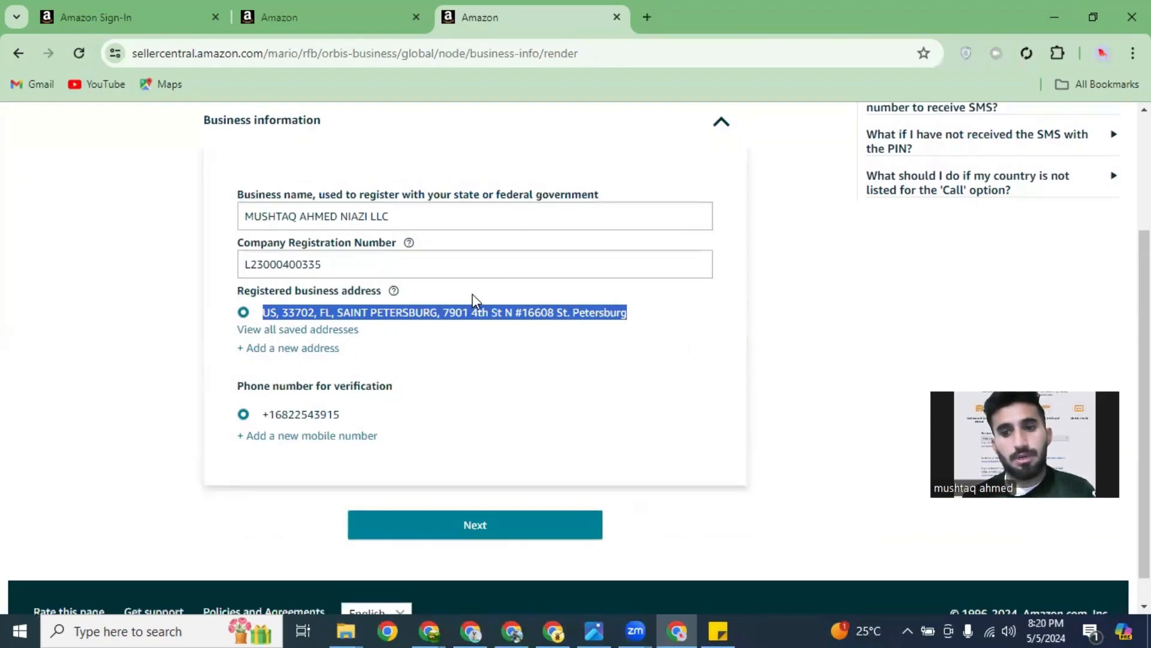
{"action": "left_click_drag", "start_coordinate": [345, 266], "coordinate": [224, 268]}
{"action": "left_click", "coordinate": [210, 256]}
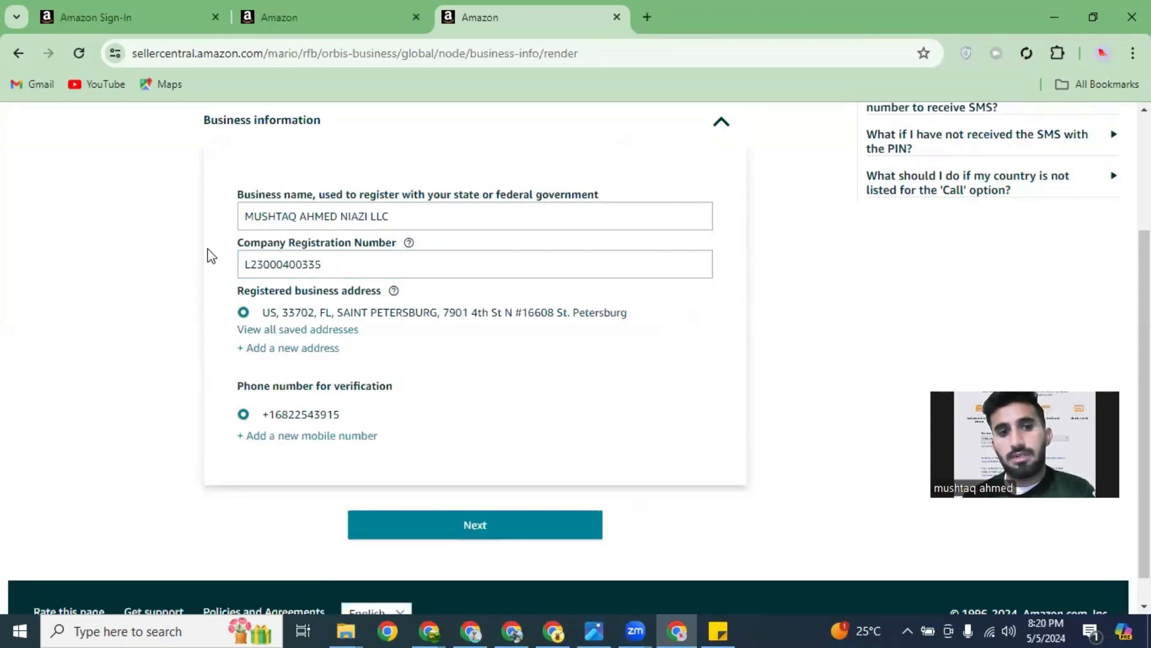
{"action": "left_click_drag", "start_coordinate": [442, 219], "coordinate": [224, 223]}
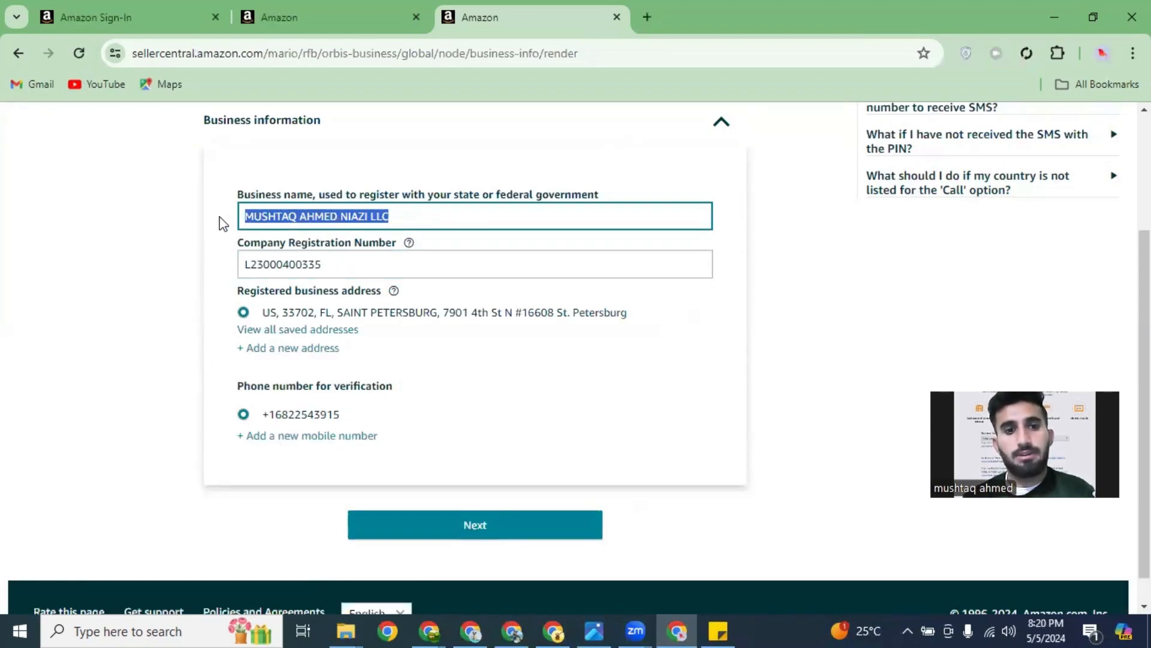
{"action": "left_click", "coordinate": [198, 222]}
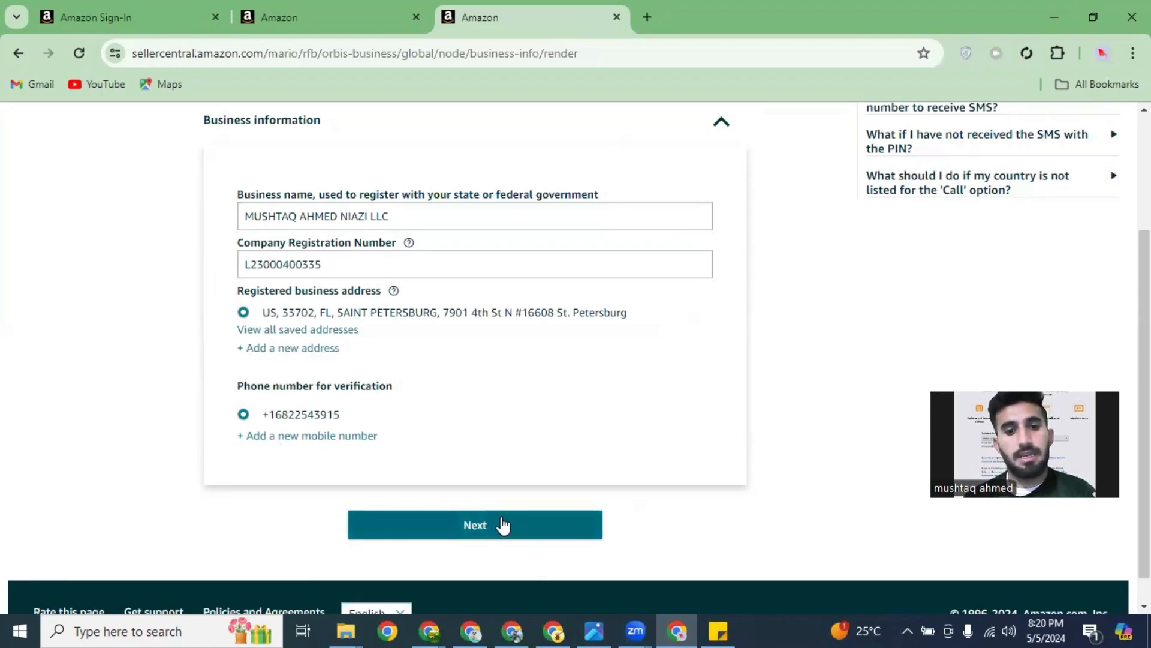
{"action": "left_click", "coordinate": [514, 522]}
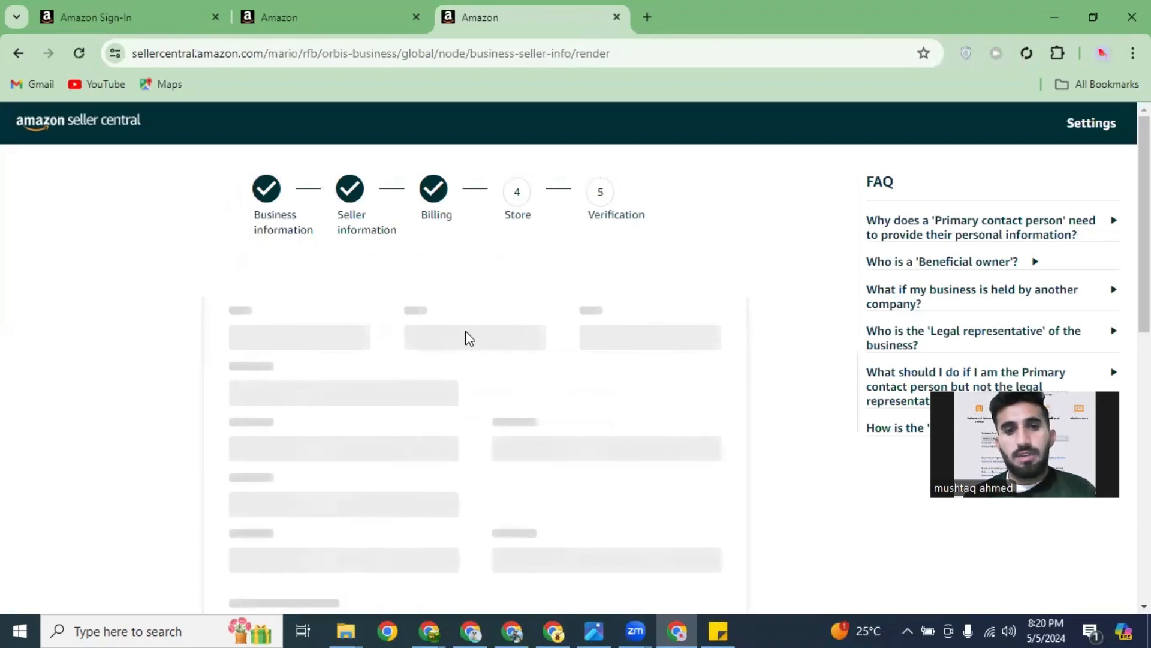
Examine the primary contact person's name, identity proof options, national ID number and expiry date fields.
{"action": "scroll", "coordinate": [311, 342], "scroll_direction": "down", "scroll_amount": 1}
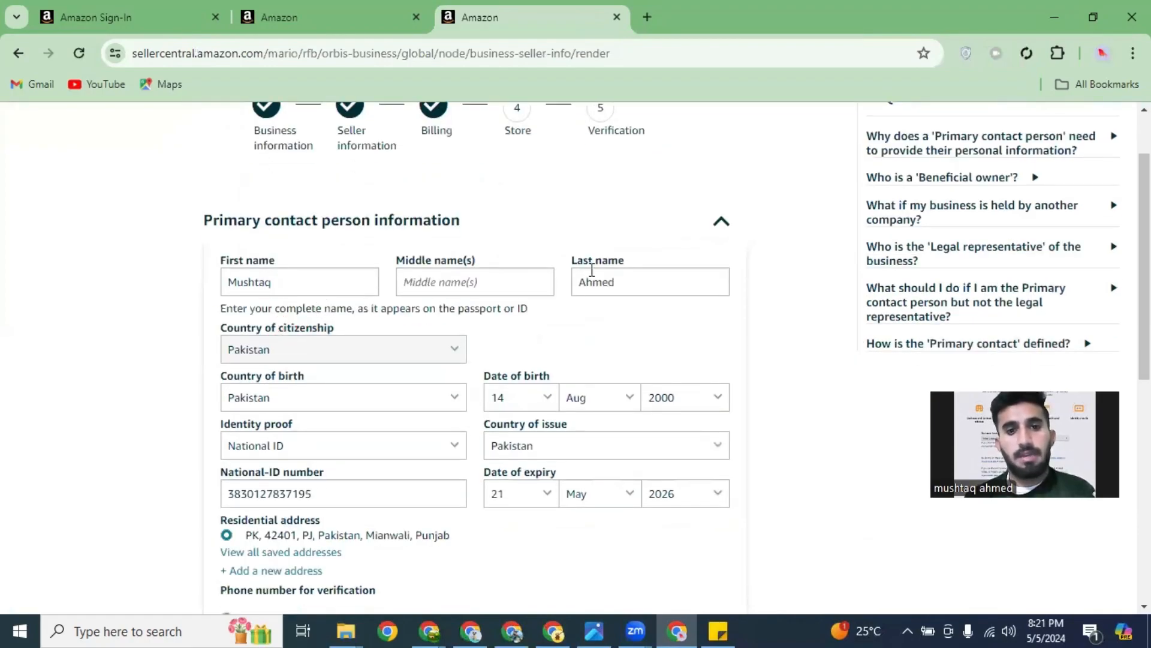
{"action": "scroll", "coordinate": [546, 289], "scroll_direction": "down", "scroll_amount": 1}
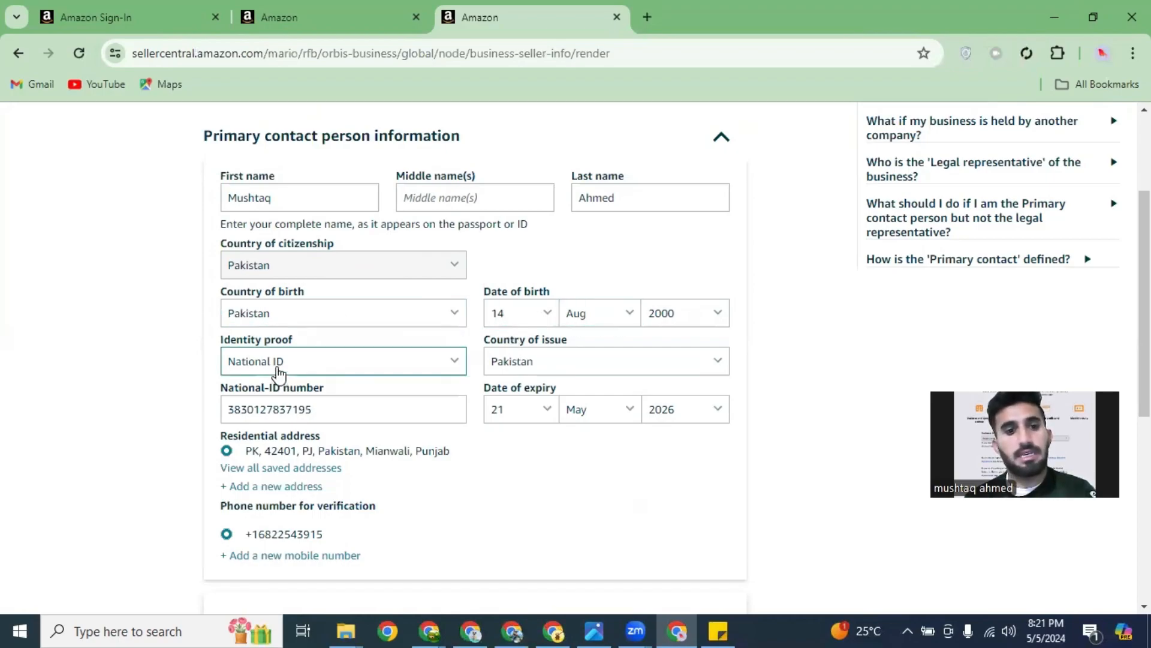
{"action": "left_click", "coordinate": [397, 364]}
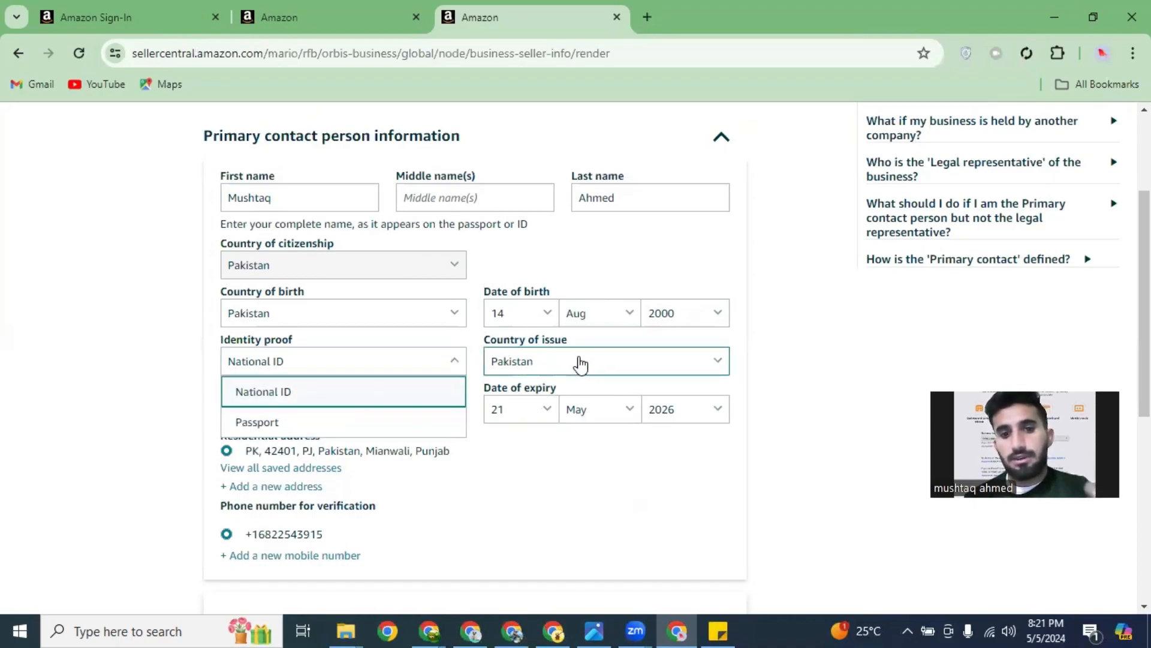
{"action": "left_click", "coordinate": [794, 337]}
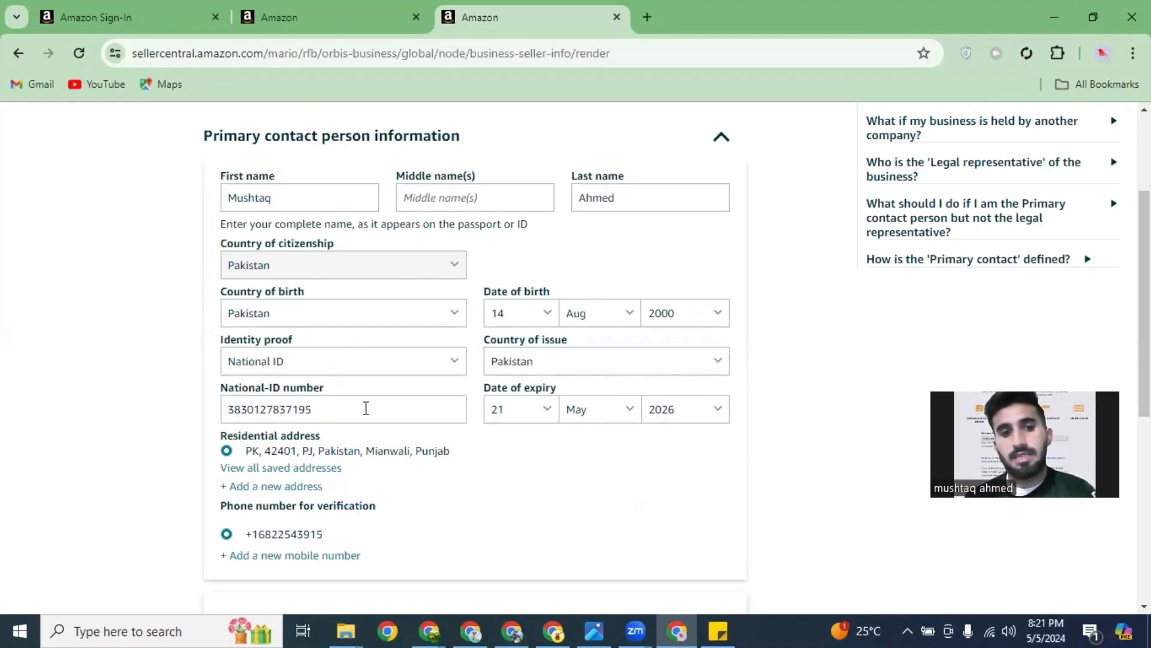
{"action": "left_click_drag", "start_coordinate": [342, 413], "coordinate": [200, 418]}
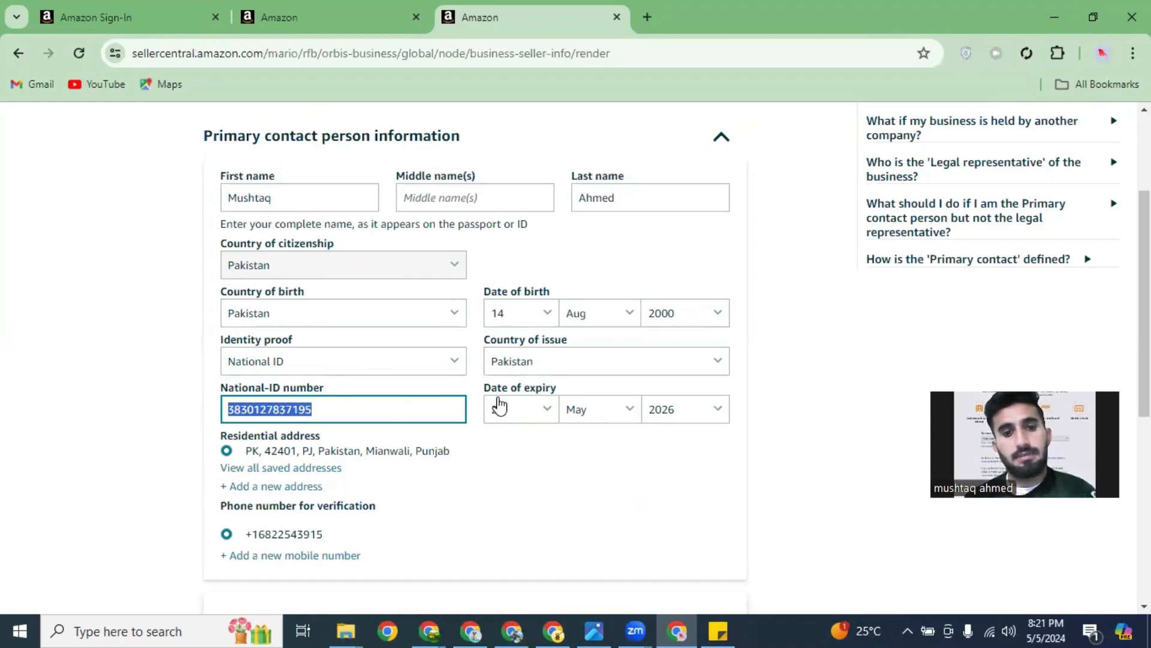
{"action": "scroll", "coordinate": [496, 403], "scroll_direction": "down", "scroll_amount": 1}
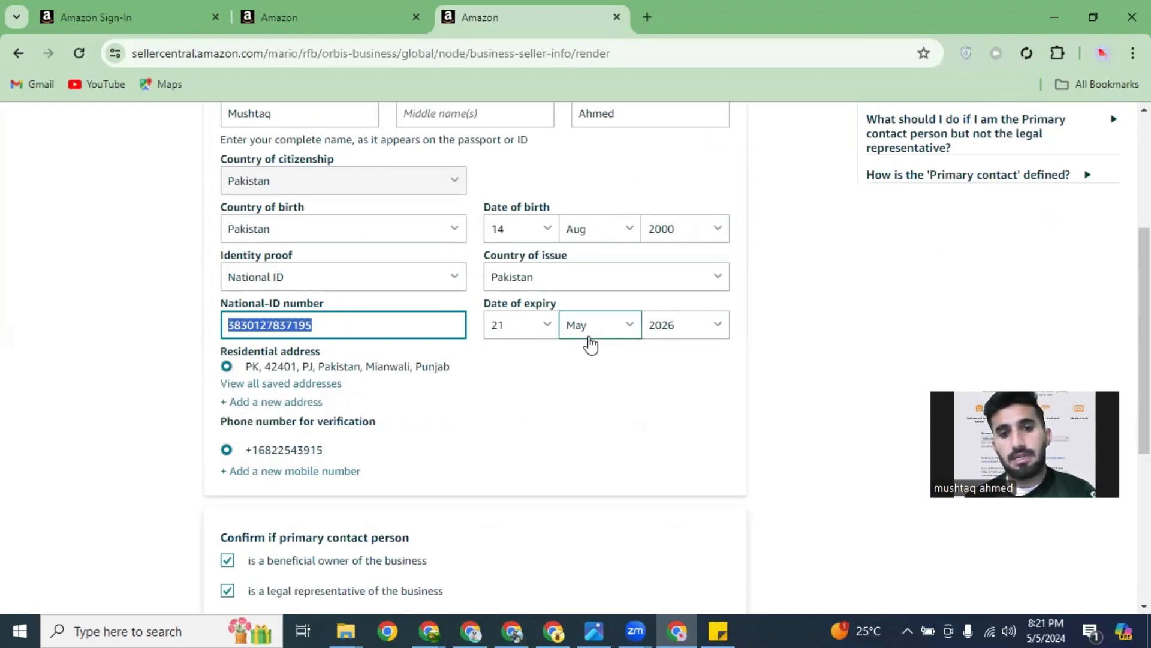
{"action": "left_click", "coordinate": [347, 304]}
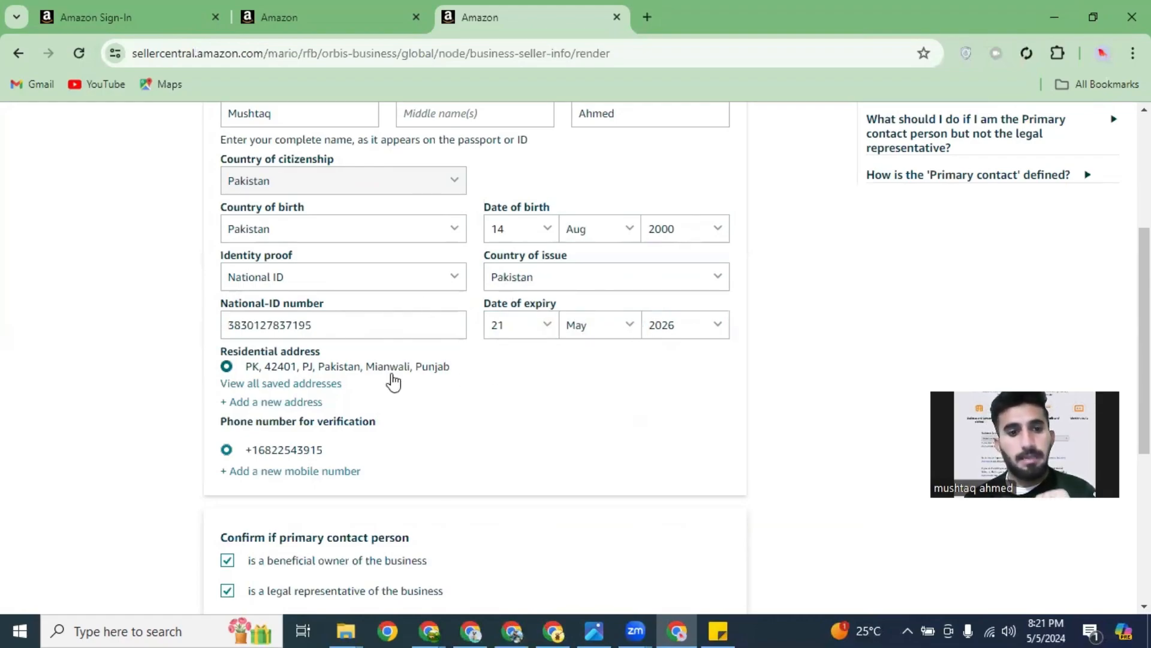
Confirm acting on own behalf or for the registered business at the end of the seller information, and submit the page.
{"action": "scroll", "coordinate": [284, 372], "scroll_direction": "down", "scroll_amount": 1}
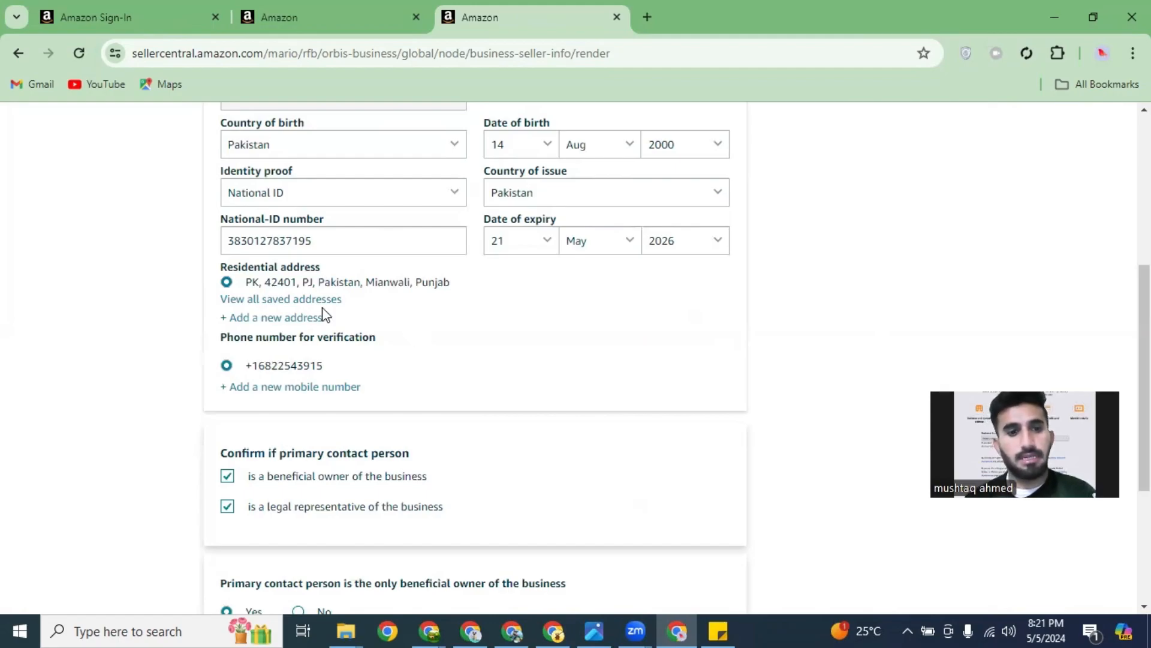
{"action": "left_click_drag", "start_coordinate": [333, 365], "coordinate": [243, 367]}
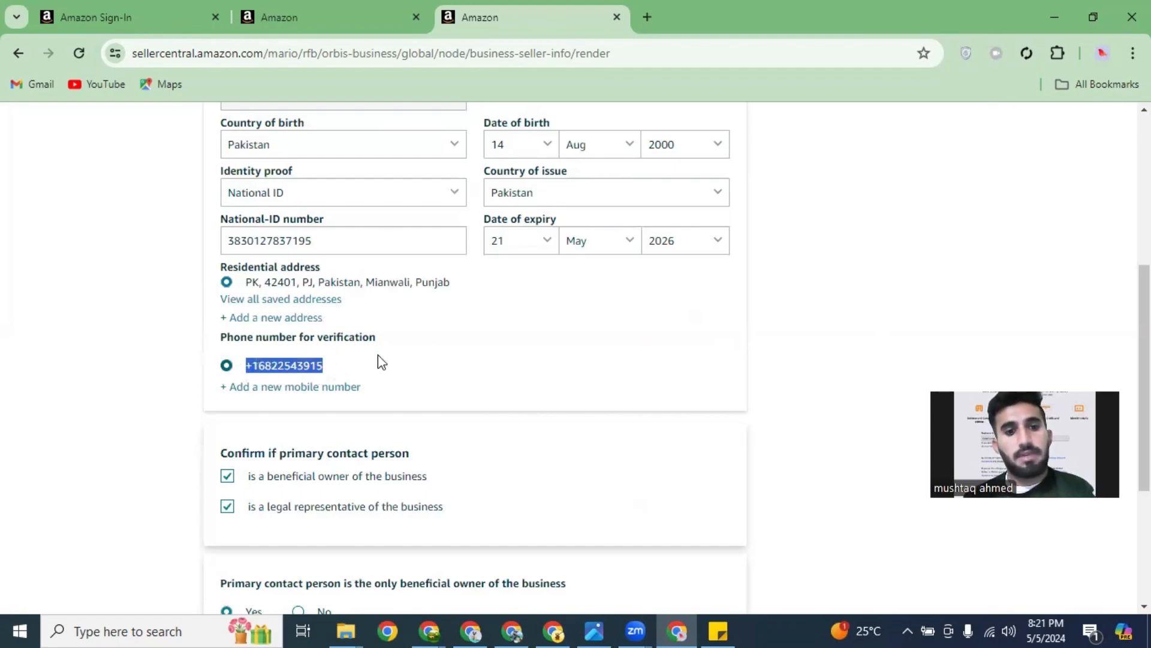
{"action": "scroll", "coordinate": [496, 368], "scroll_direction": "down", "scroll_amount": 1}
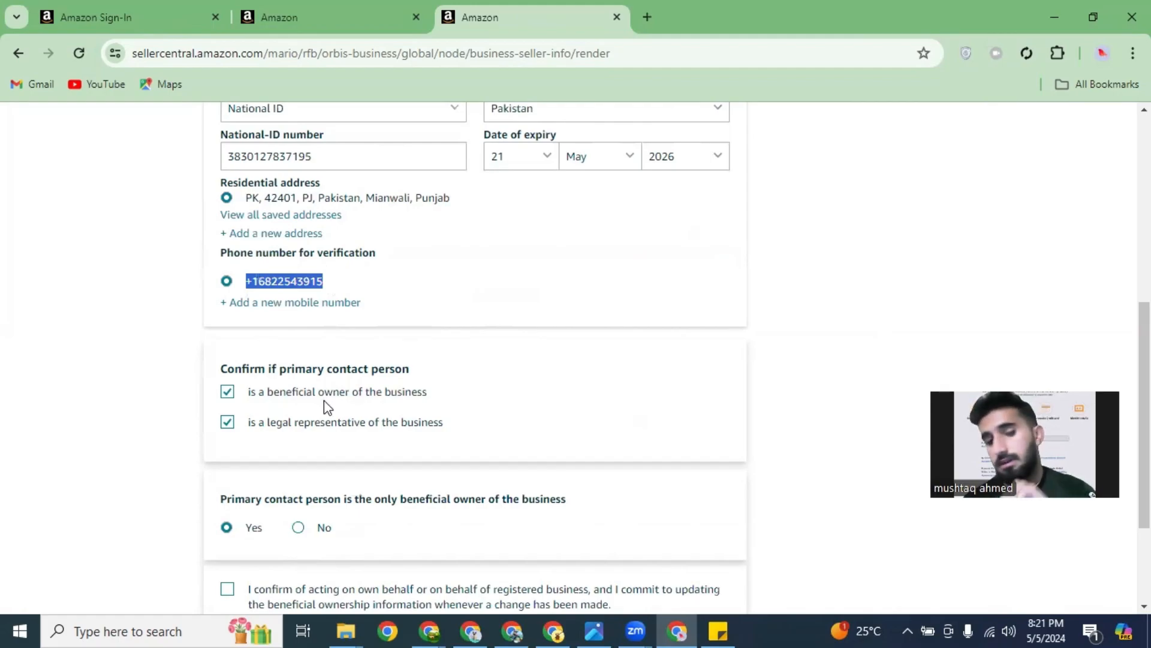
{"action": "scroll", "coordinate": [470, 422], "scroll_direction": "down", "scroll_amount": 3}
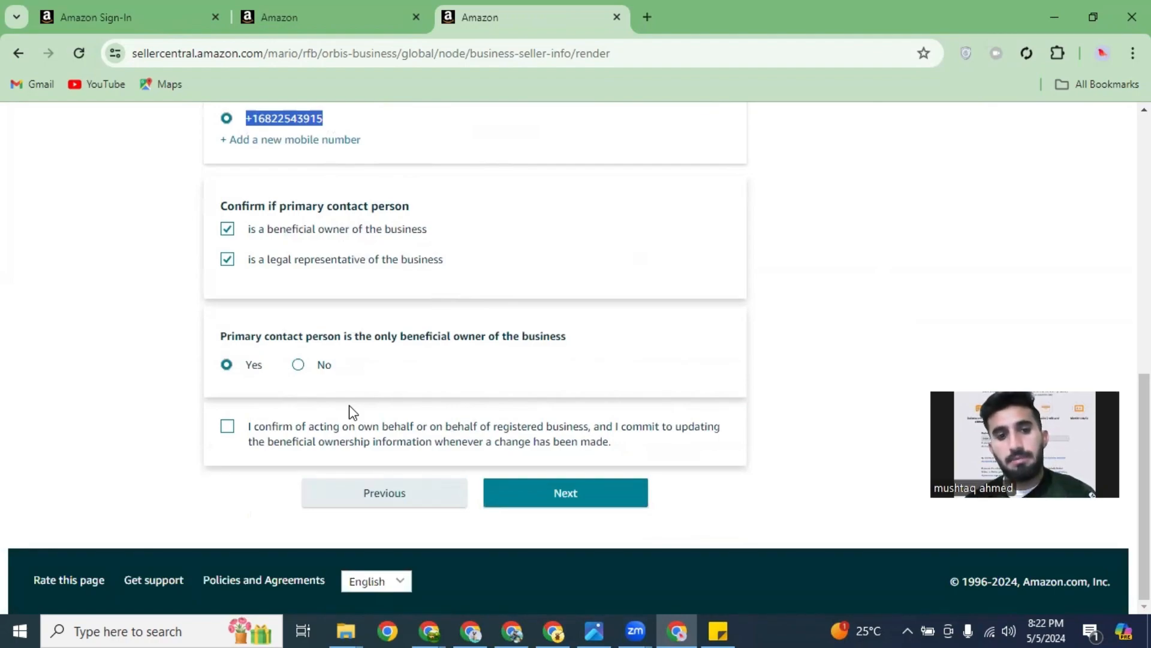
{"action": "left_click", "coordinate": [227, 427]}
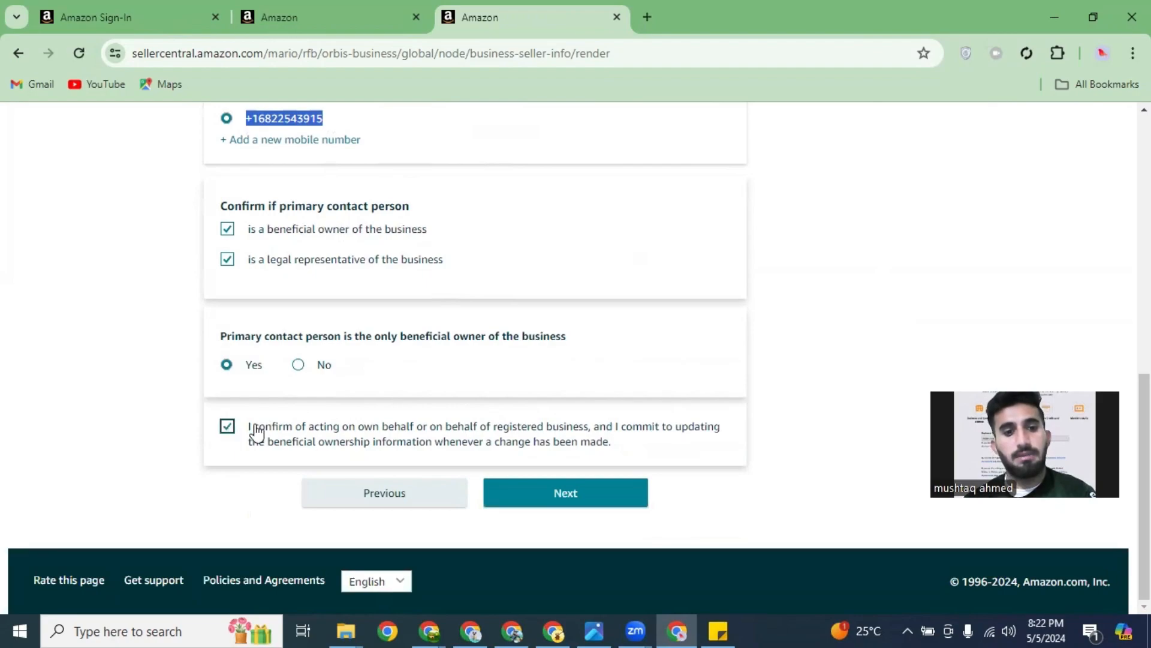
{"action": "left_click", "coordinate": [610, 492]}
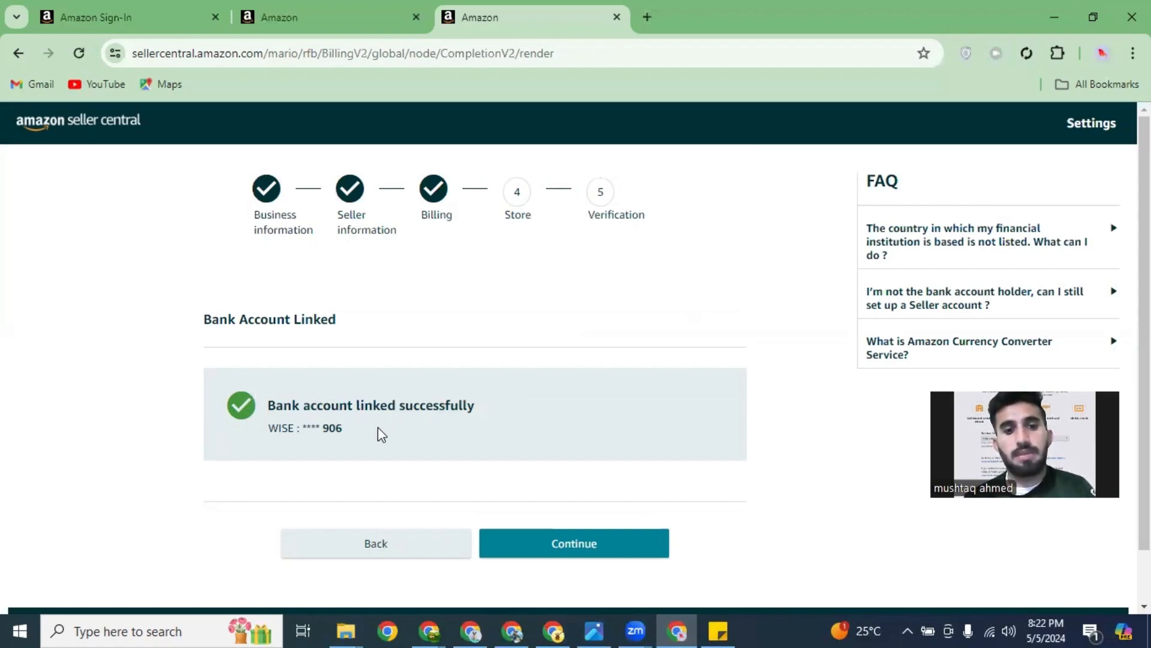
Review the linked Wise bank account and continue to the Payment information page.
{"action": "left_click_drag", "start_coordinate": [349, 423], "coordinate": [341, 382]}
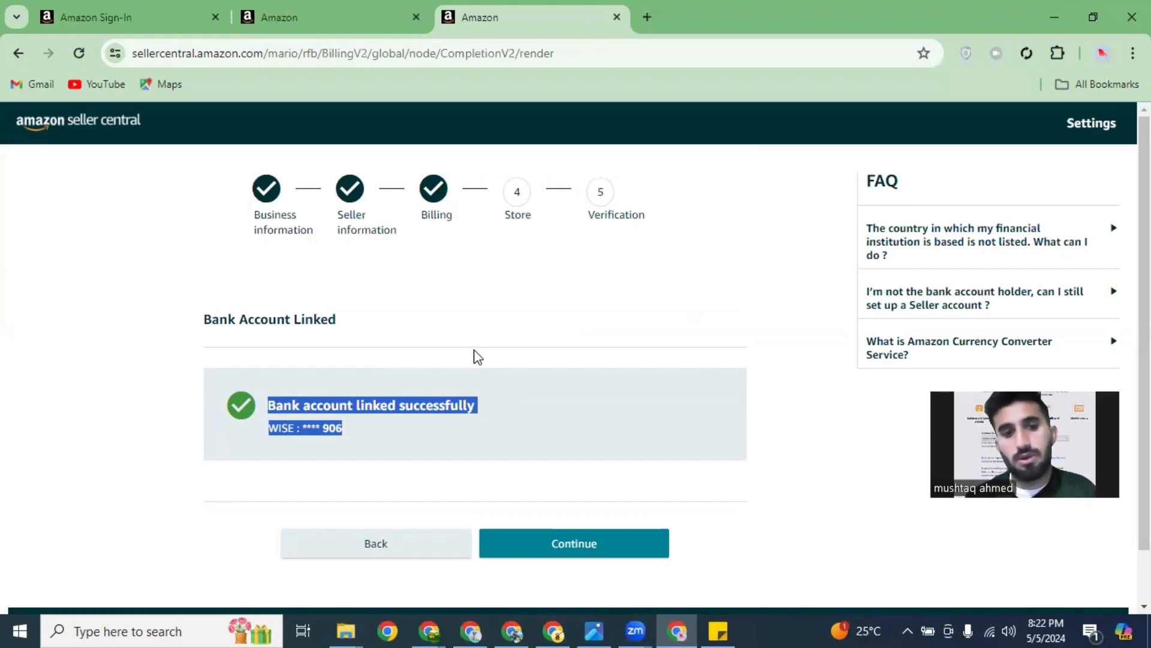
{"action": "left_click", "coordinate": [520, 373]}
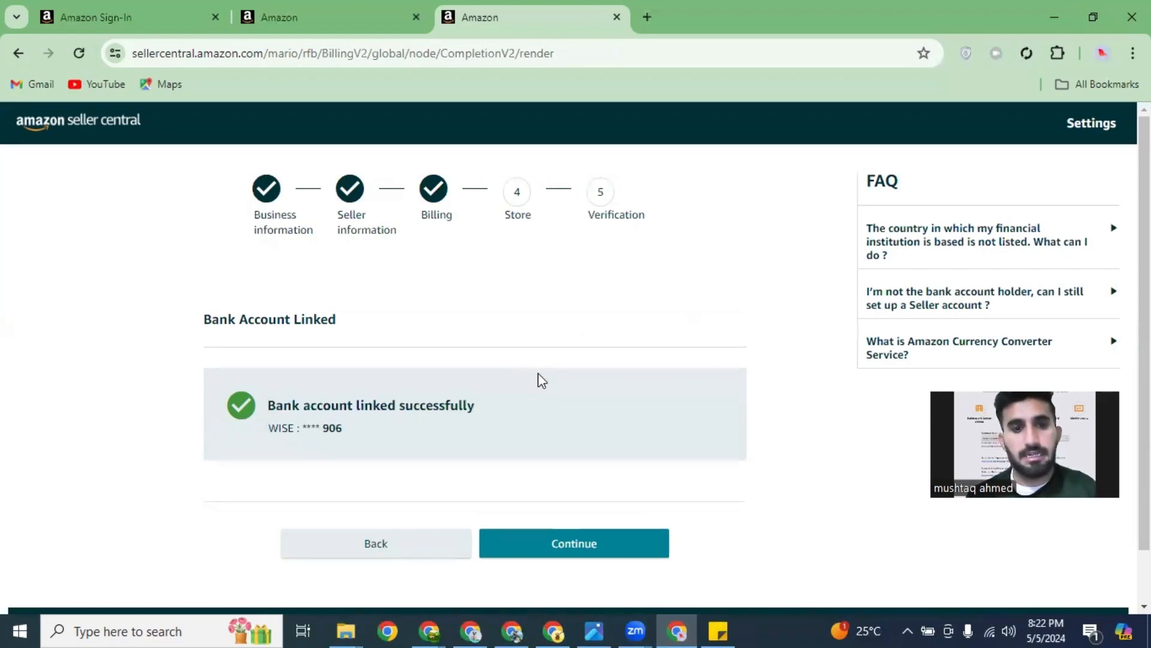
{"action": "left_click", "coordinate": [556, 547]}
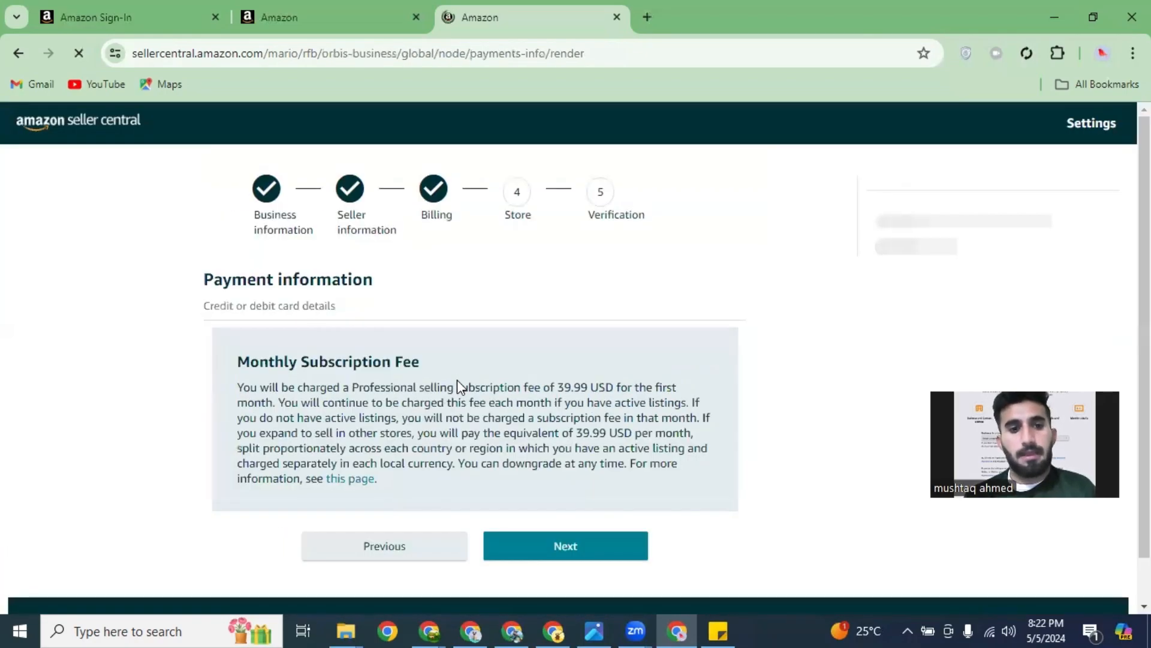
Review the monthly subscription fee and the saved Visa card, and continue to the Store and Product Information page.
{"action": "scroll", "coordinate": [457, 379], "scroll_direction": "down", "scroll_amount": 2}
{"action": "scroll", "coordinate": [313, 324], "scroll_direction": "up", "scroll_amount": 2}
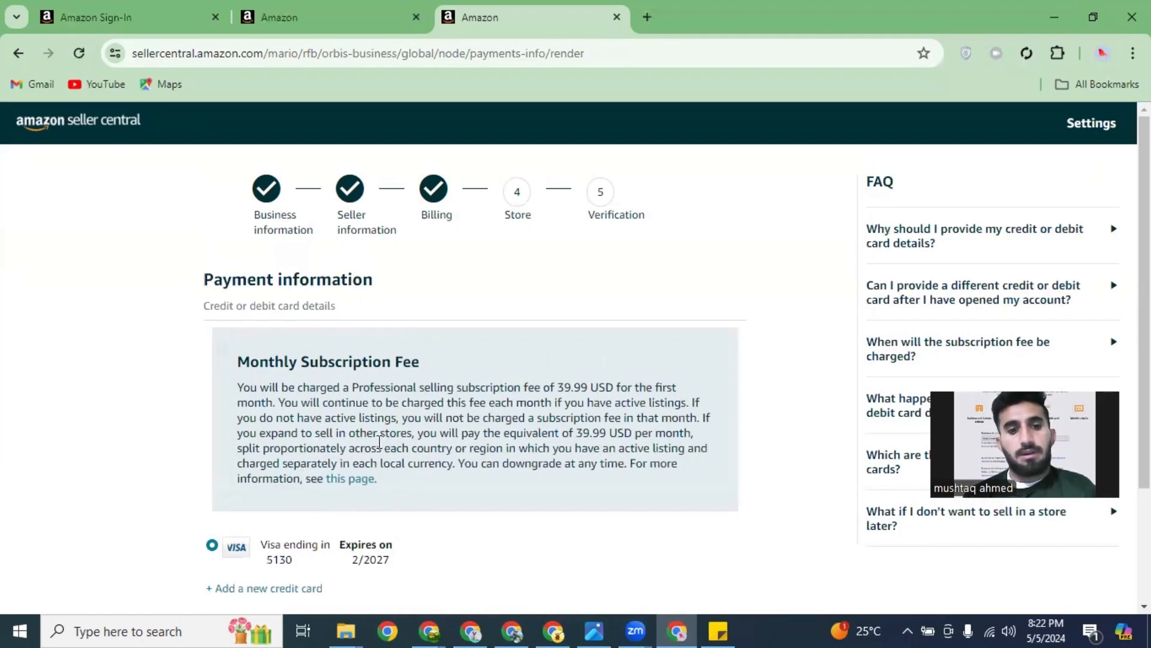
{"action": "scroll", "coordinate": [380, 442], "scroll_direction": "down", "scroll_amount": 2}
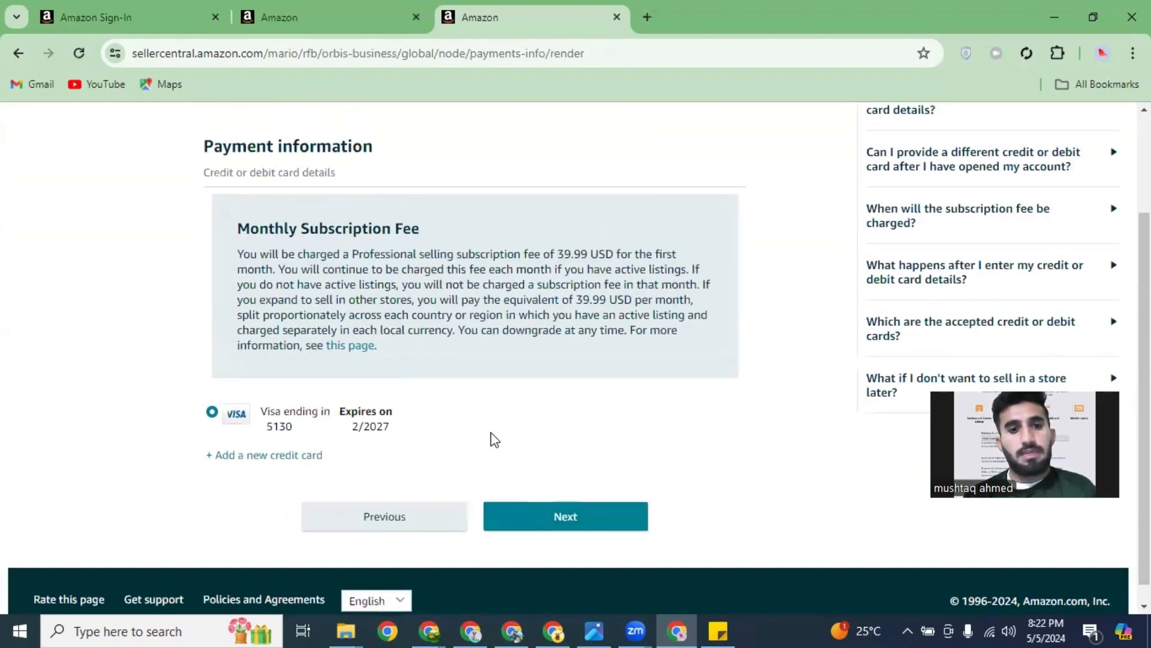
{"action": "scroll", "coordinate": [493, 440], "scroll_direction": "up", "scroll_amount": 2}
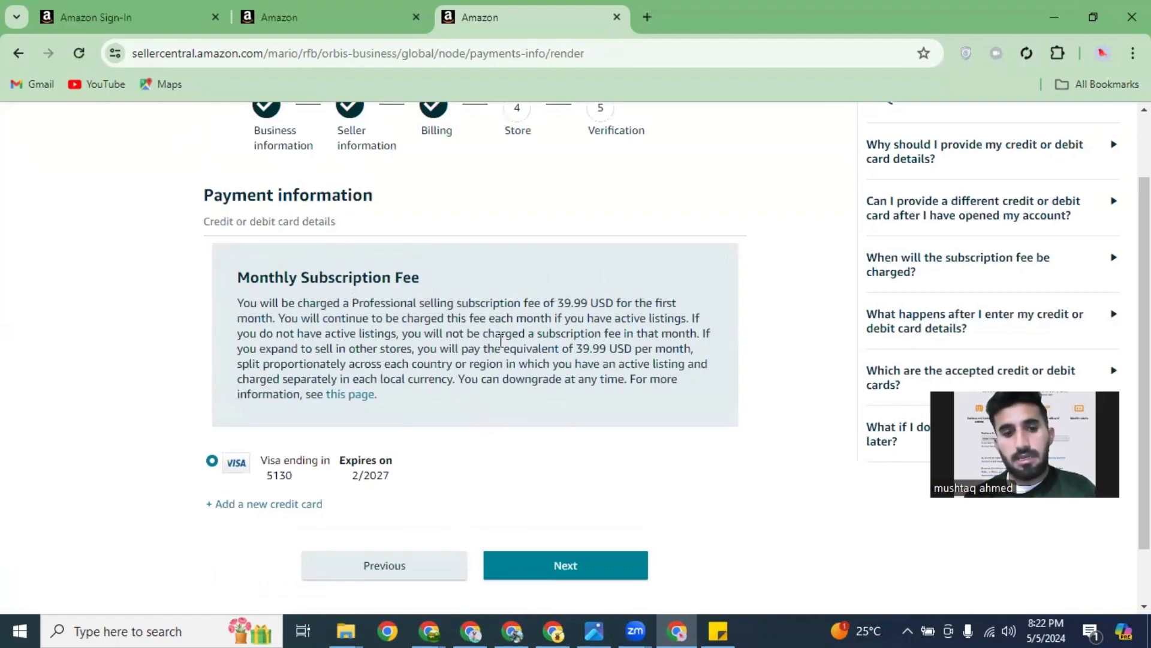
{"action": "scroll", "coordinate": [420, 332], "scroll_direction": "down", "scroll_amount": 2}
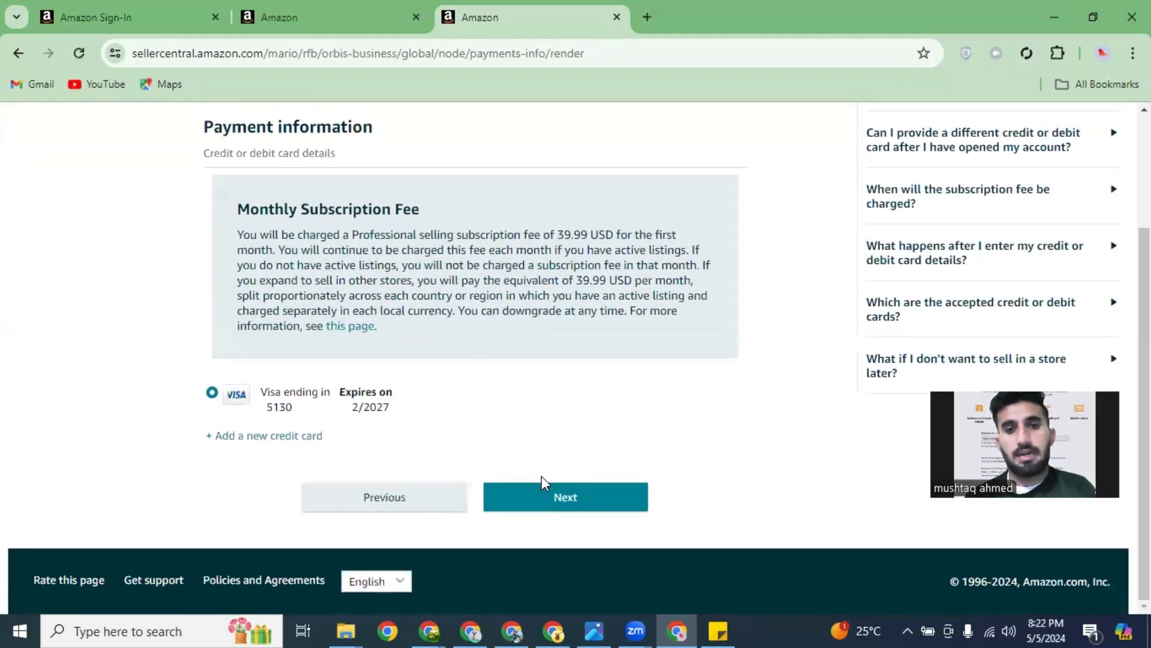
{"action": "left_click_drag", "start_coordinate": [581, 238], "coordinate": [635, 236]}
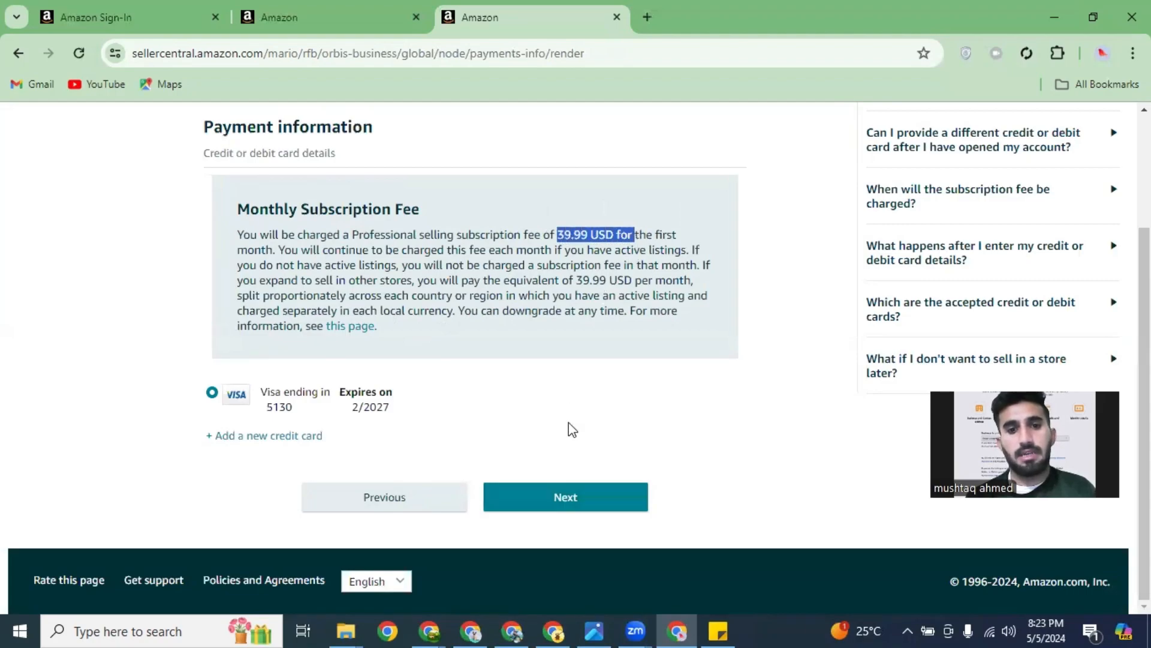
{"action": "left_click", "coordinate": [577, 498]}
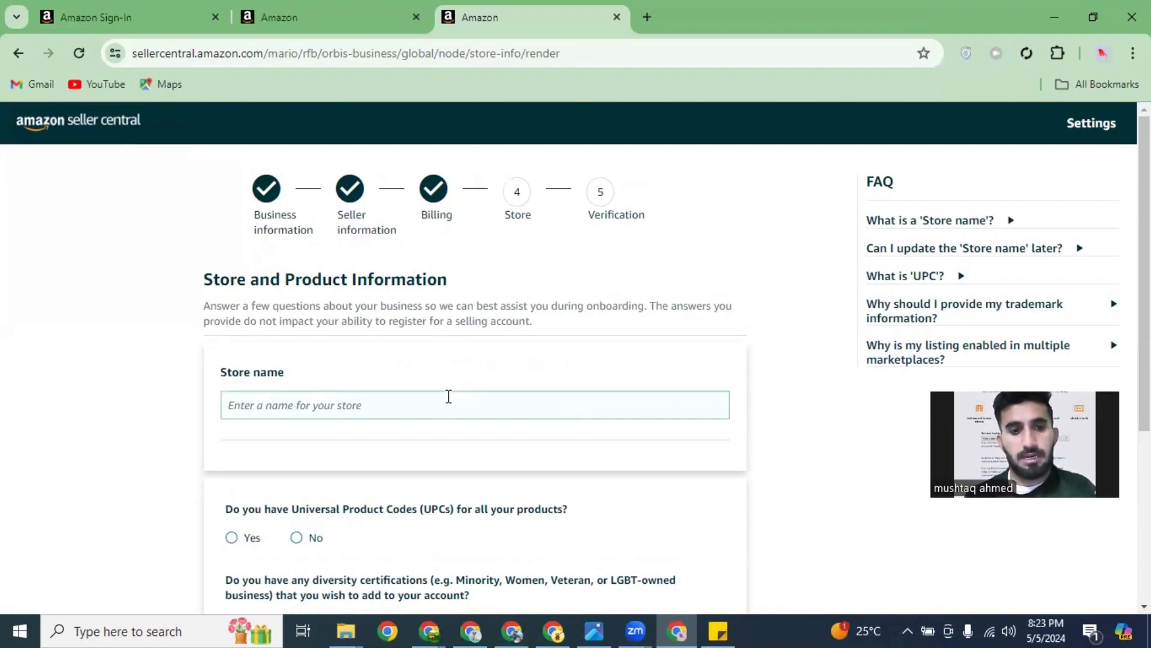
Enter thesmartstore34 as the store name.
{"action": "type", "text": "am"}
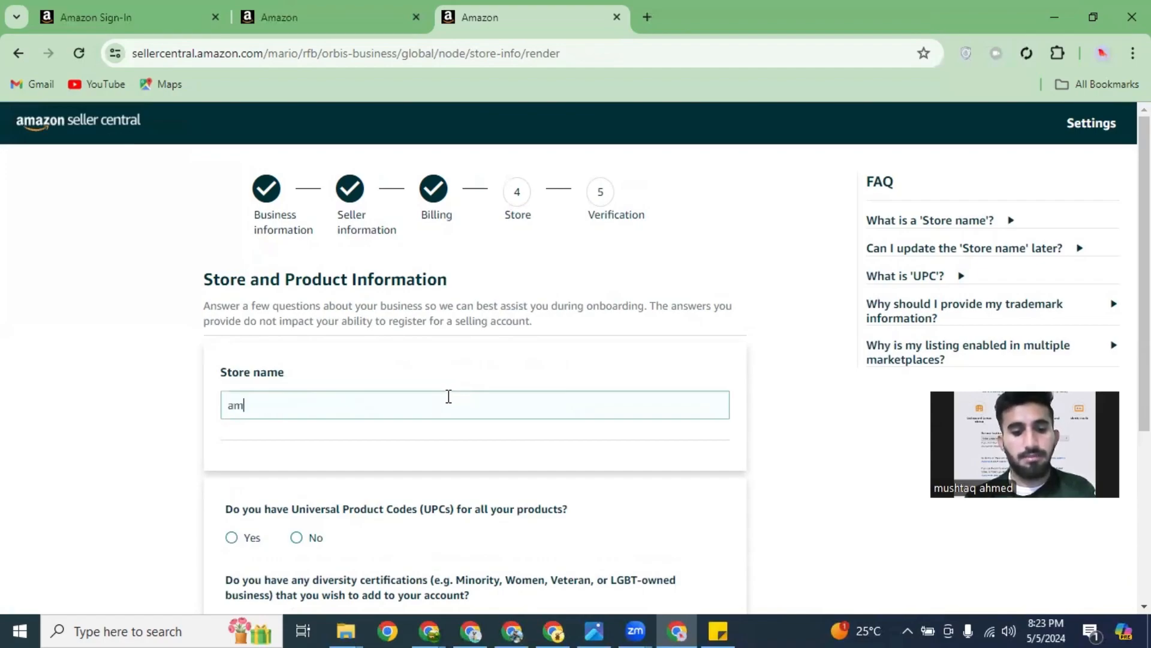
{"action": "key", "text": "BackSpace"}
{"action": "type", "text": "thesmartstore34"}
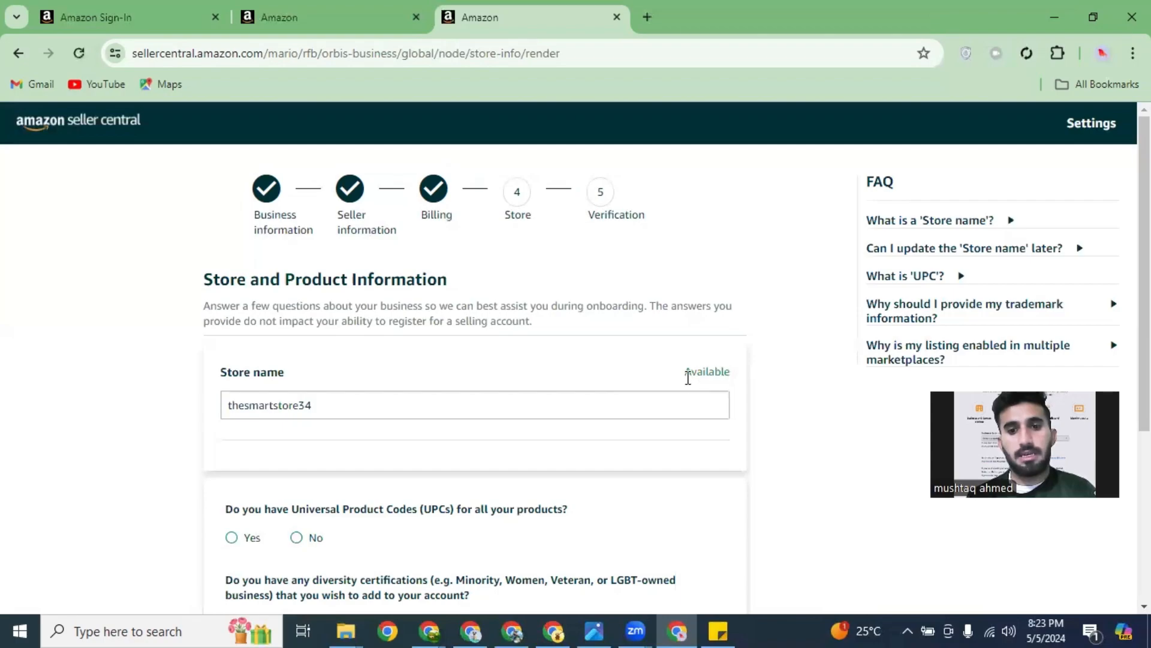
Answer No to the UPC, diversity certification and brand ownership questions, and continue to the Identity and Address Verification page.
{"action": "scroll", "coordinate": [562, 372], "scroll_direction": "down", "scroll_amount": 3}
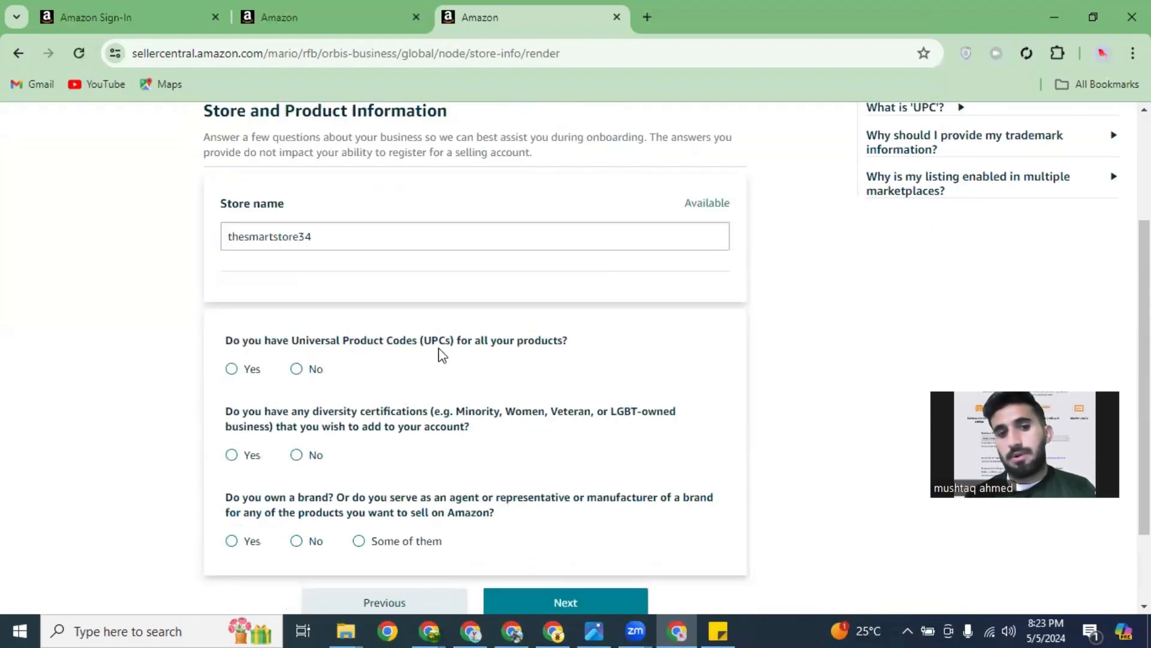
{"action": "left_click", "coordinate": [296, 368]}
{"action": "scroll", "coordinate": [344, 378], "scroll_direction": "down", "scroll_amount": 1}
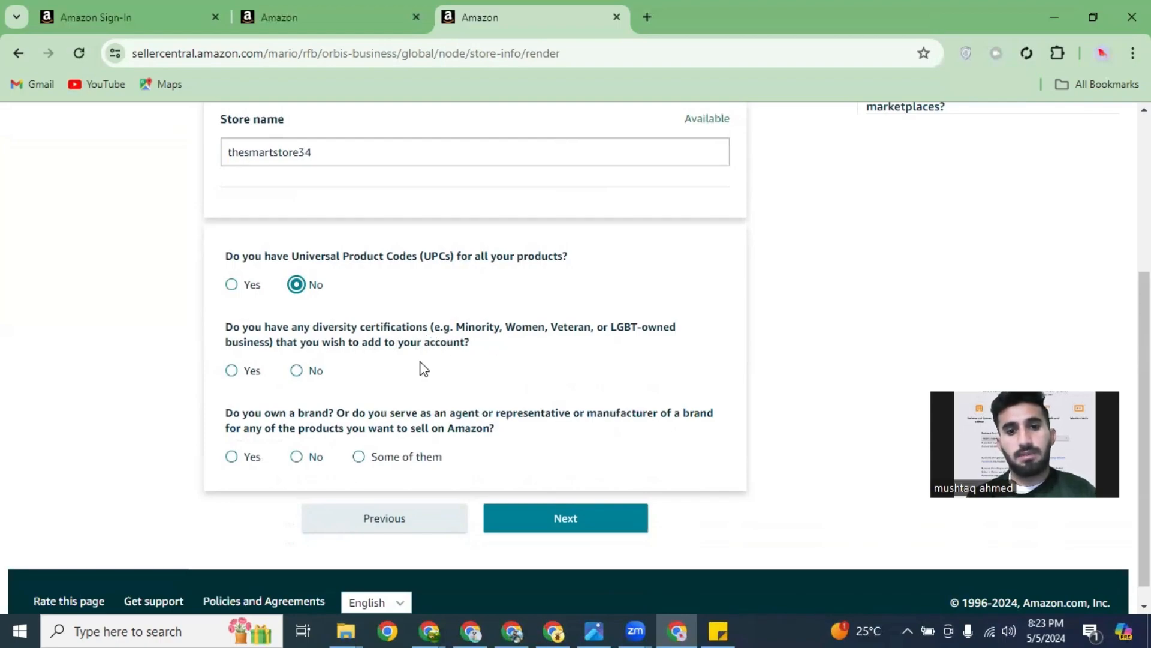
{"action": "left_click", "coordinate": [299, 376]}
{"action": "scroll", "coordinate": [336, 384], "scroll_direction": "down", "scroll_amount": 1}
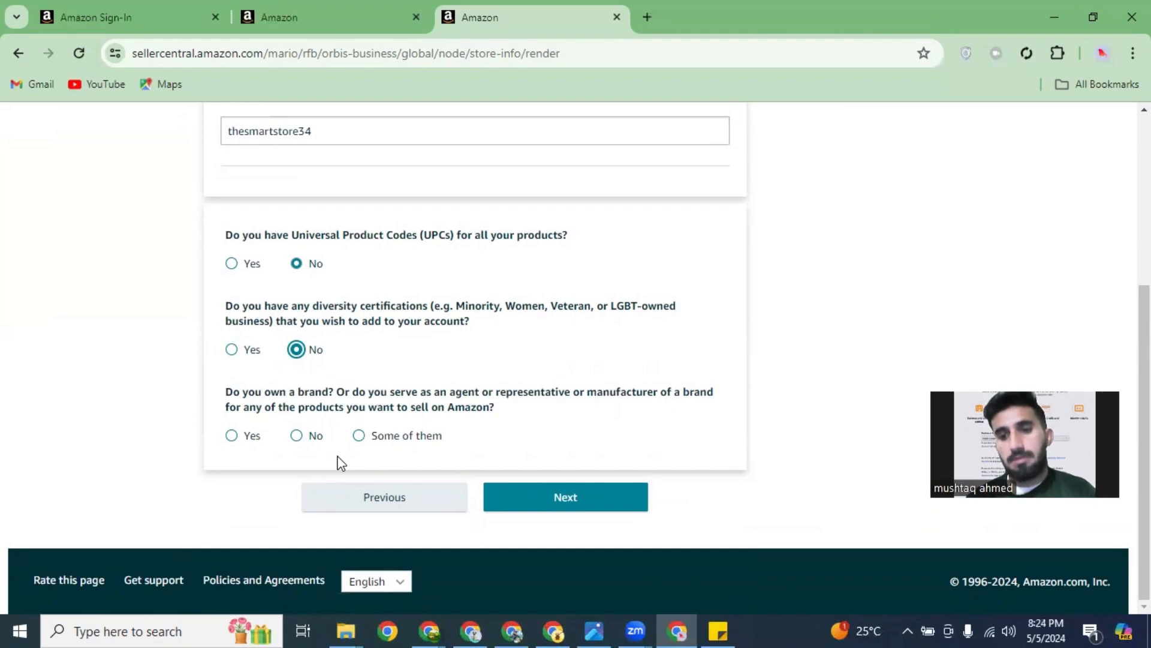
{"action": "left_click", "coordinate": [300, 437]}
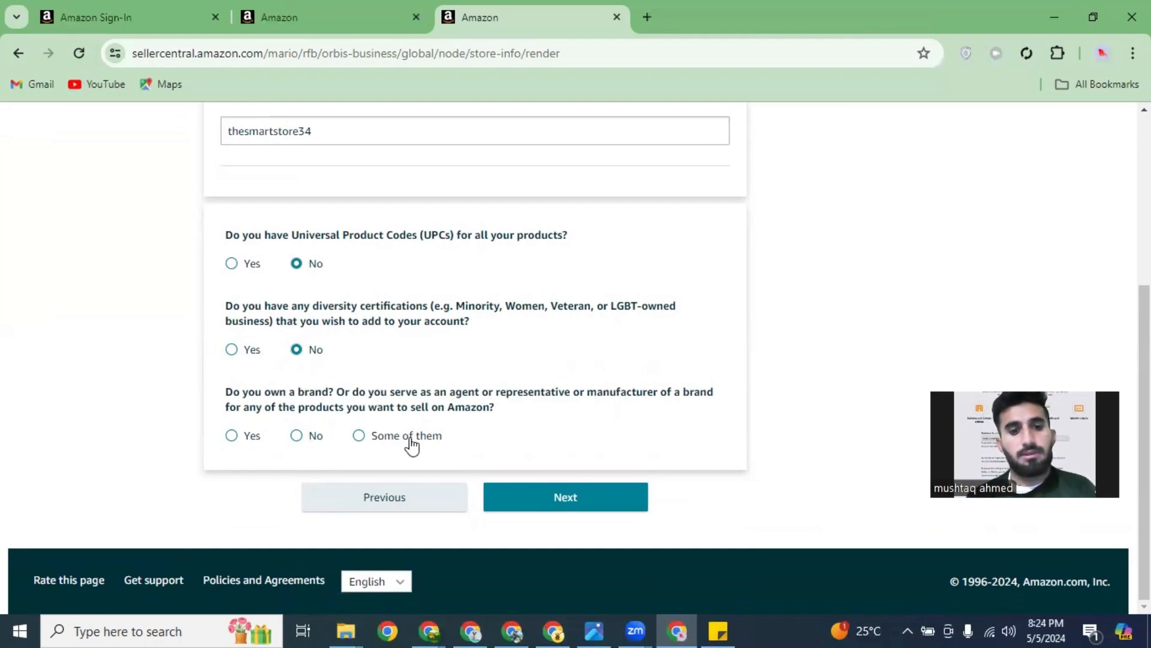
{"action": "left_click", "coordinate": [581, 502]}
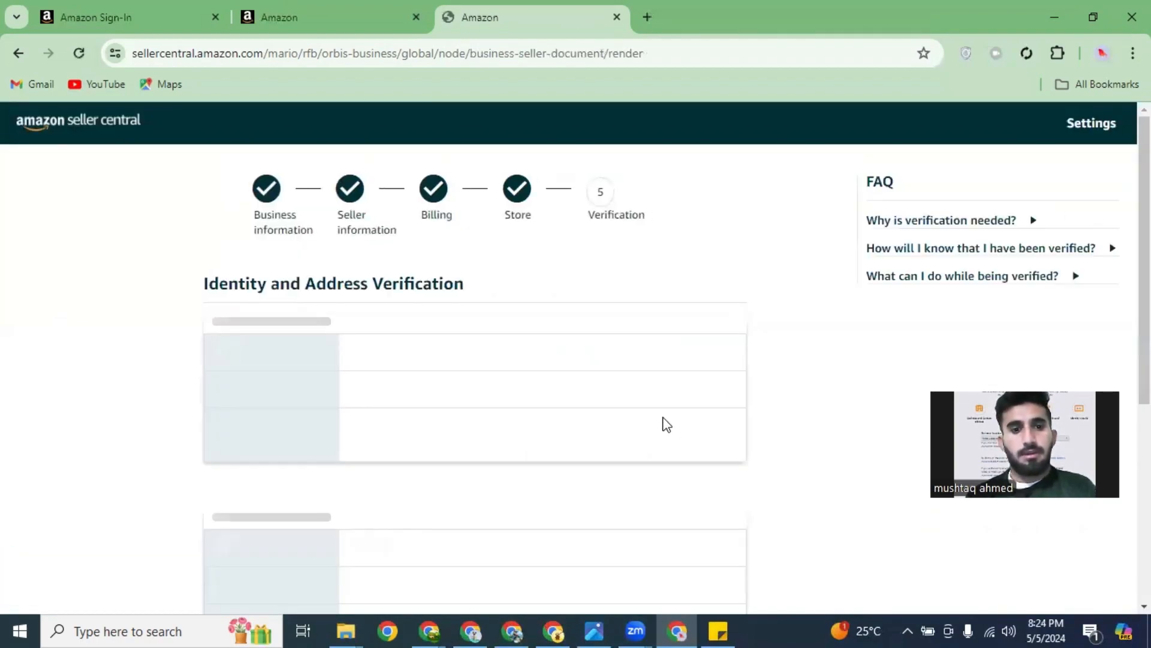
Examine the business information and the primary contact person's details on the verification page.
{"action": "scroll", "coordinate": [532, 301], "scroll_direction": "down", "scroll_amount": 2}
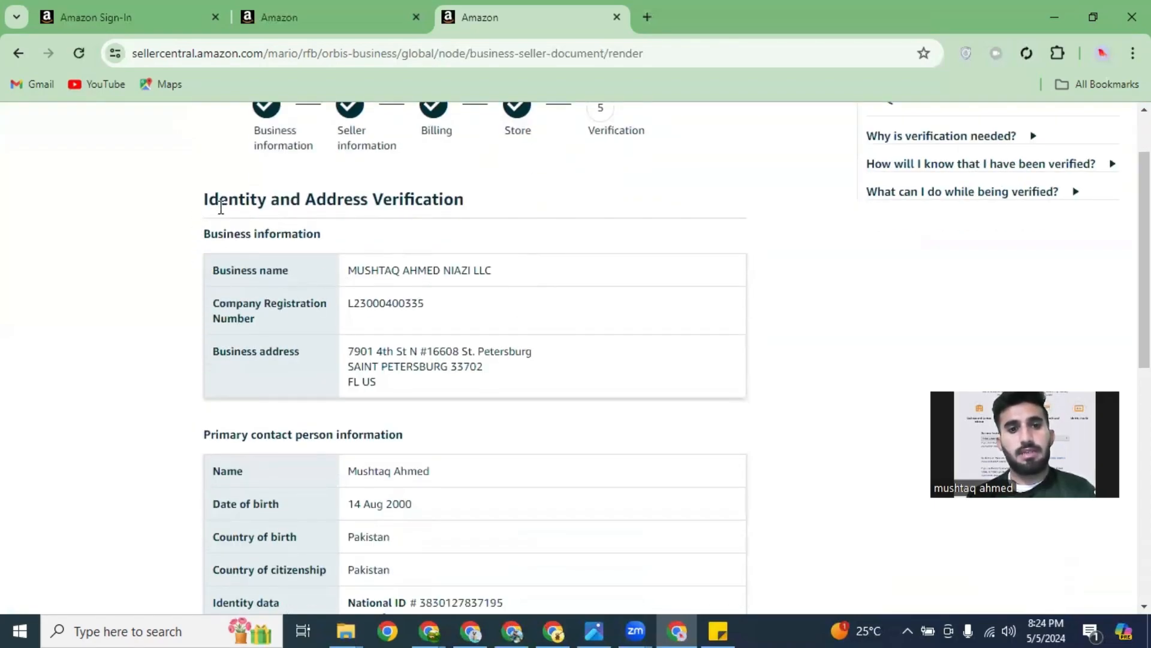
{"action": "left_click_drag", "start_coordinate": [200, 238], "coordinate": [552, 352]}
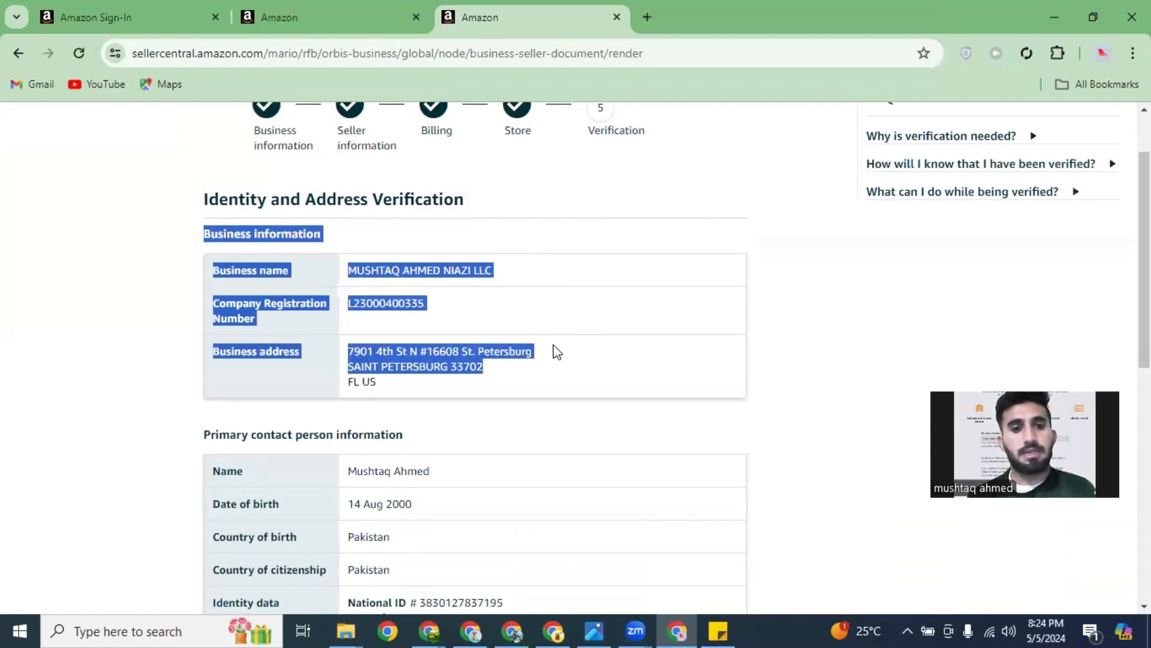
{"action": "scroll", "coordinate": [217, 294], "scroll_direction": "down", "scroll_amount": 4}
{"action": "left_click_drag", "start_coordinate": [203, 287], "coordinate": [423, 410]}
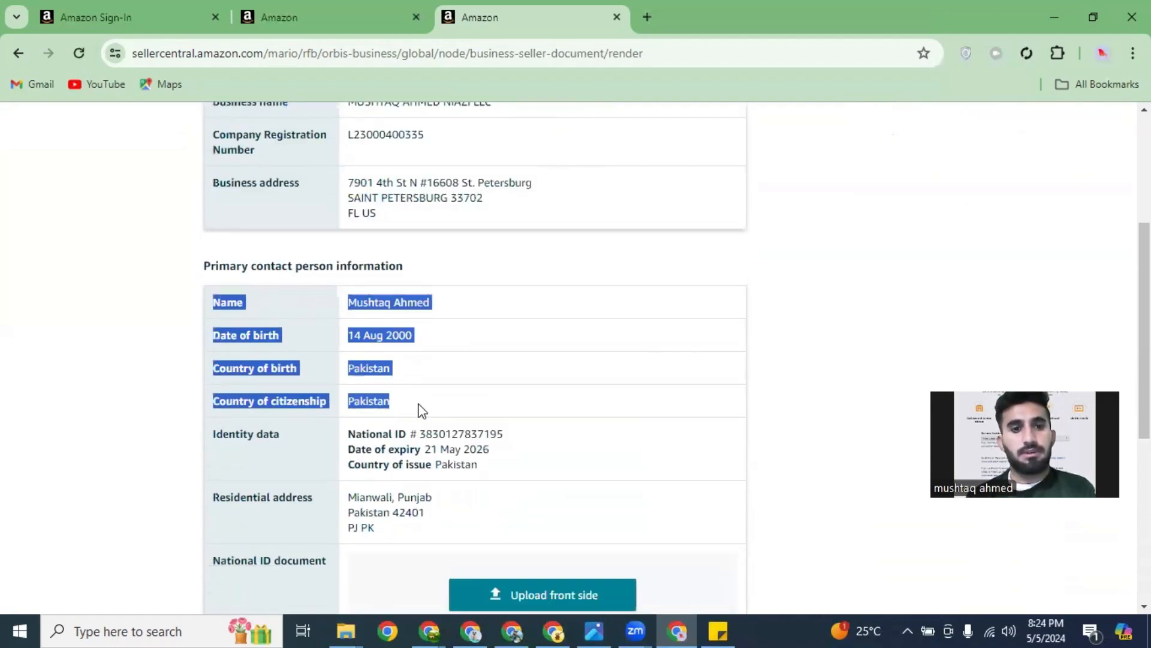
{"action": "scroll", "coordinate": [444, 348], "scroll_direction": "down", "scroll_amount": 2}
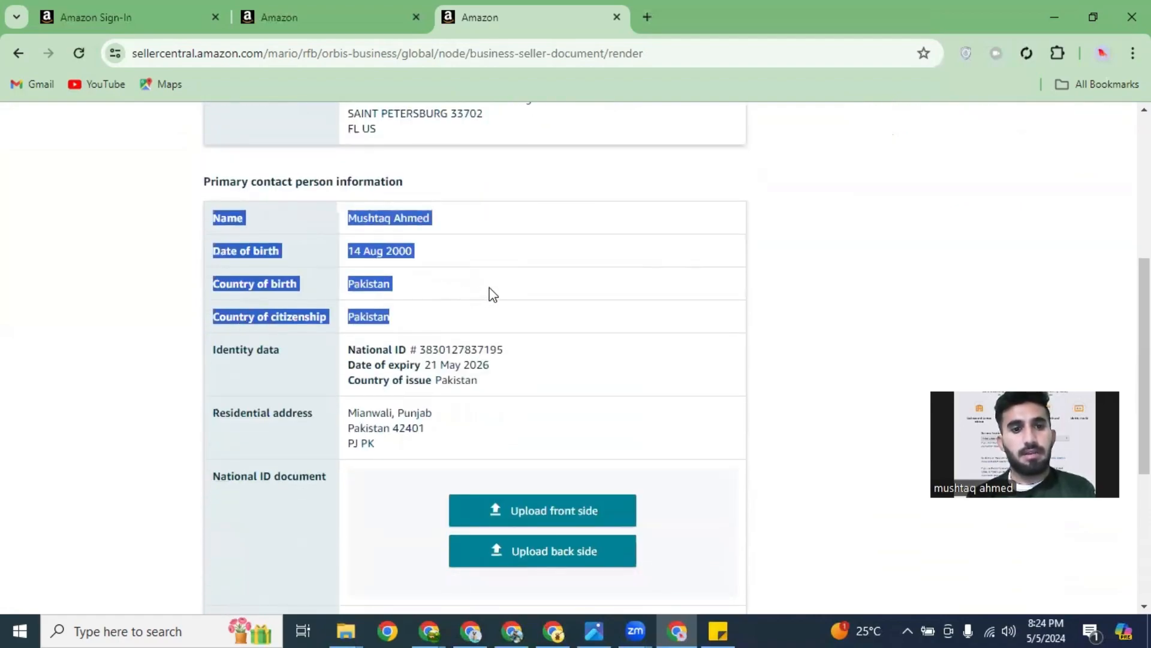
{"action": "left_click", "coordinate": [355, 255]}
{"action": "scroll", "coordinate": [432, 347], "scroll_direction": "down", "scroll_amount": 1}
{"action": "scroll", "coordinate": [438, 358], "scroll_direction": "down", "scroll_amount": 4}
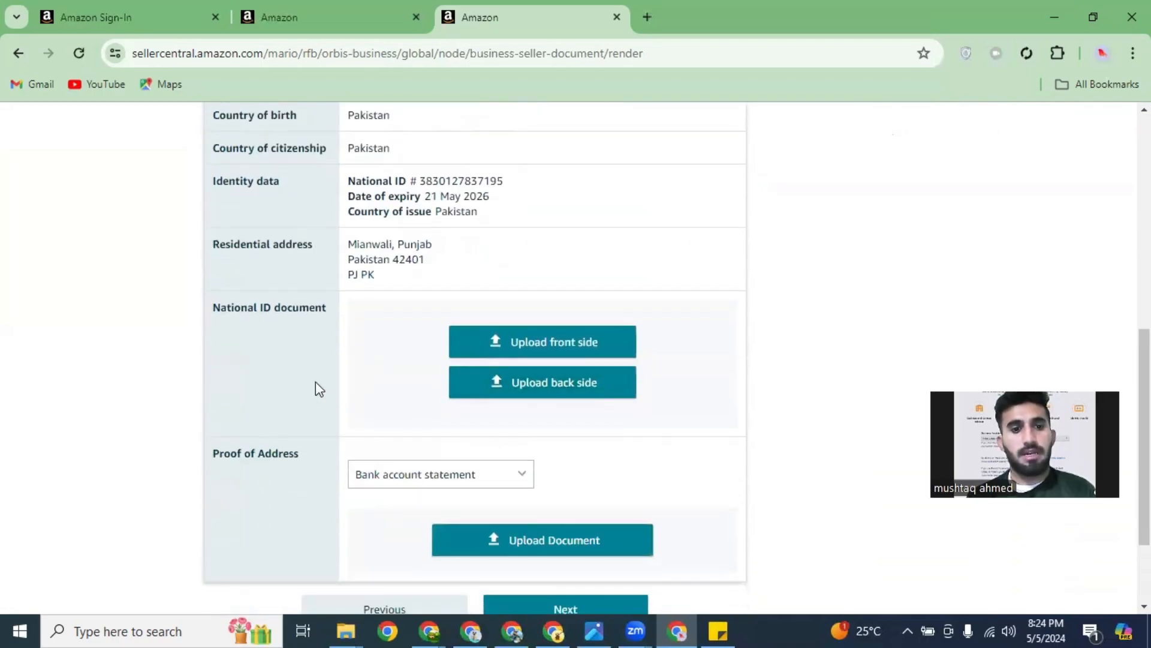
Examine the National ID document upload requirement and the document types accepted as proof of address.
{"action": "left_click_drag", "start_coordinate": [266, 312], "coordinate": [348, 321]}
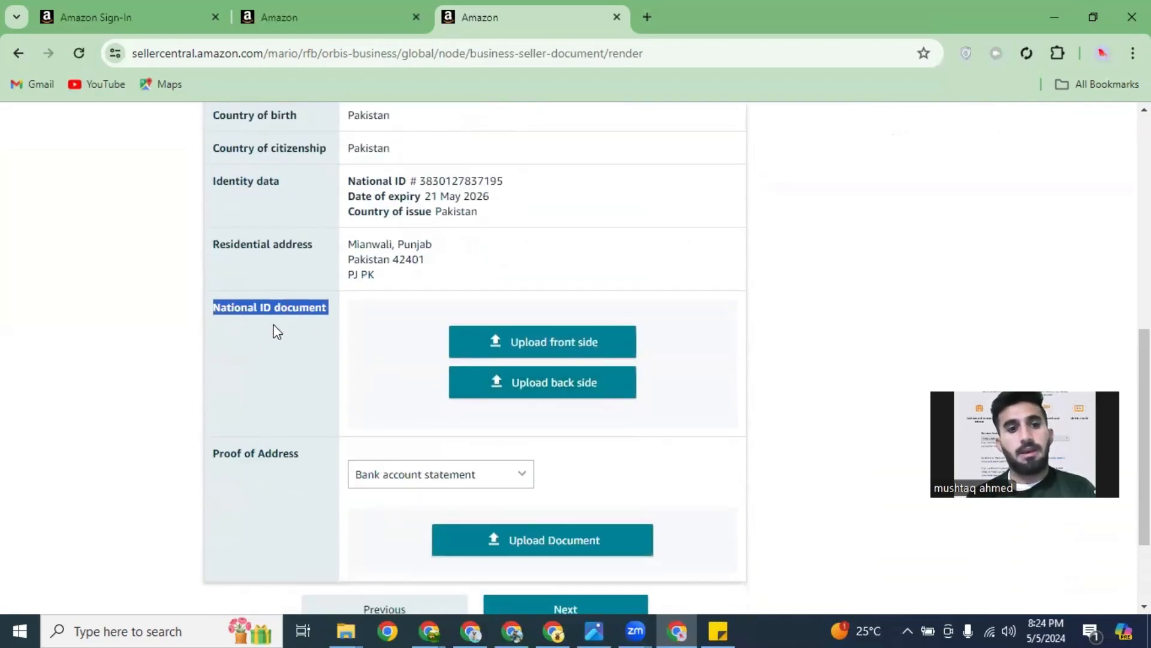
{"action": "scroll", "coordinate": [275, 319], "scroll_direction": "up", "scroll_amount": 4}
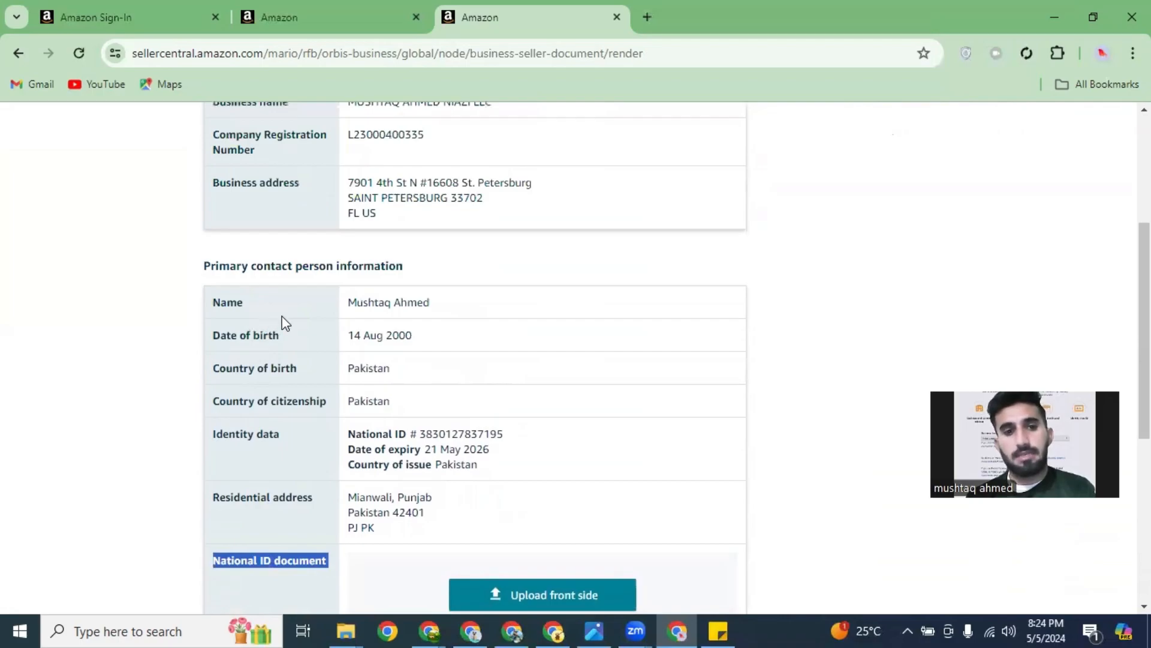
{"action": "scroll", "coordinate": [282, 348], "scroll_direction": "down", "scroll_amount": 3}
{"action": "left_click", "coordinate": [224, 393]}
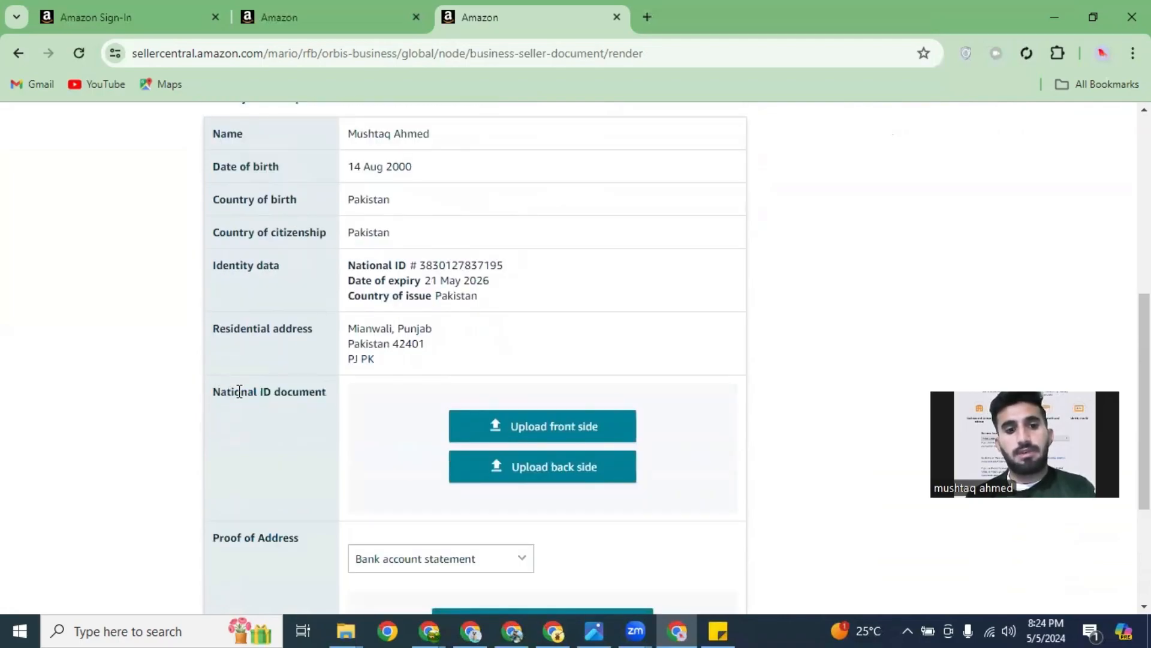
{"action": "left_click_drag", "start_coordinate": [240, 392], "coordinate": [329, 400]}
{"action": "scroll", "coordinate": [563, 412], "scroll_direction": "down", "scroll_amount": 2}
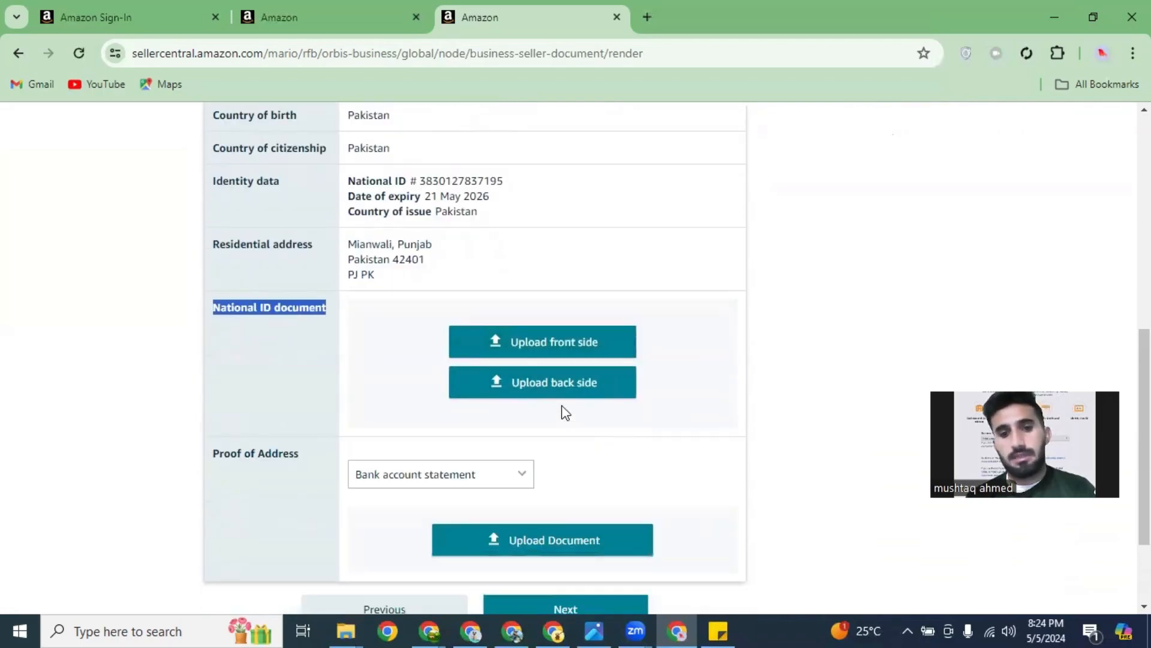
{"action": "scroll", "coordinate": [548, 456], "scroll_direction": "down", "scroll_amount": 2}
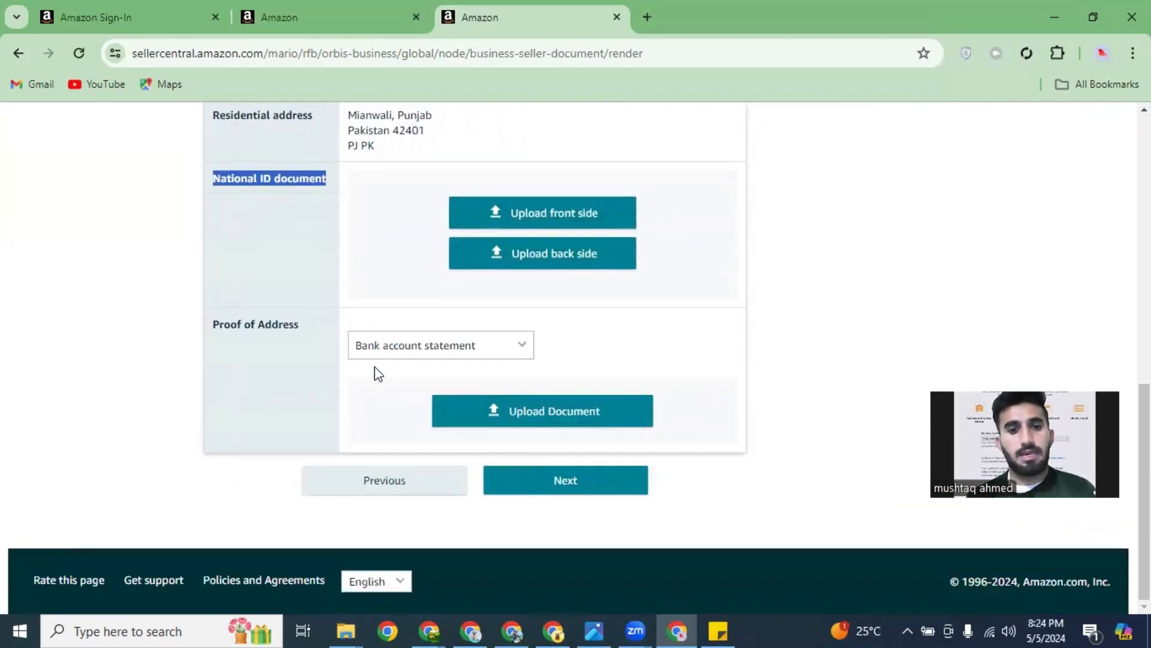
{"action": "left_click", "coordinate": [372, 355]}
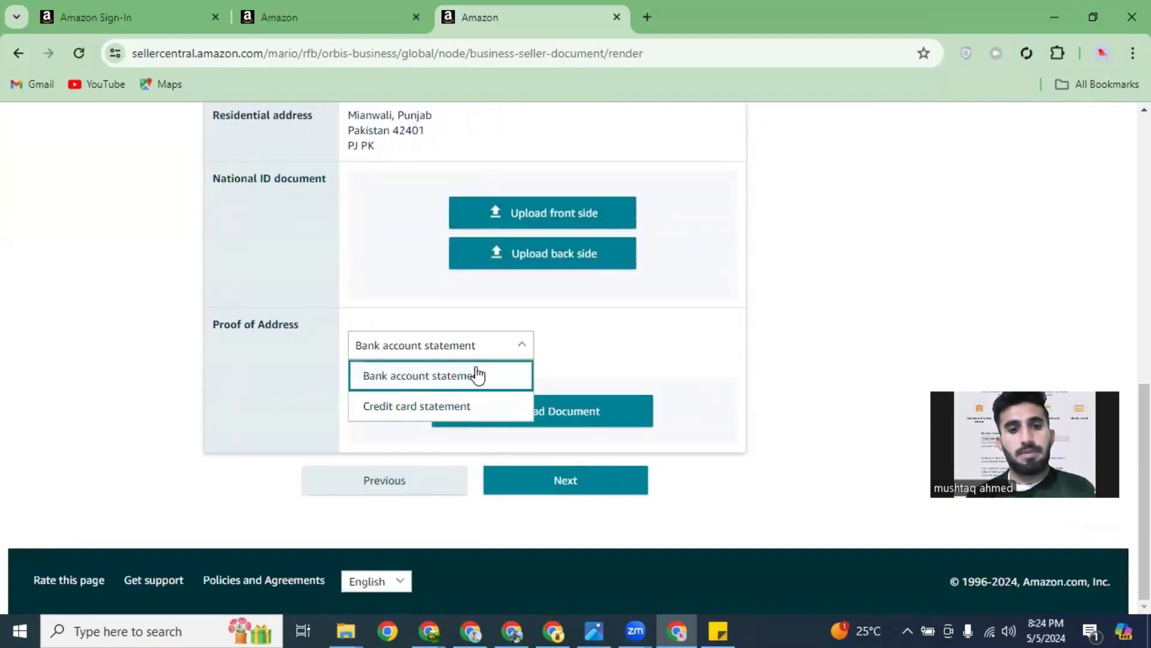
{"action": "left_click", "coordinate": [586, 323]}
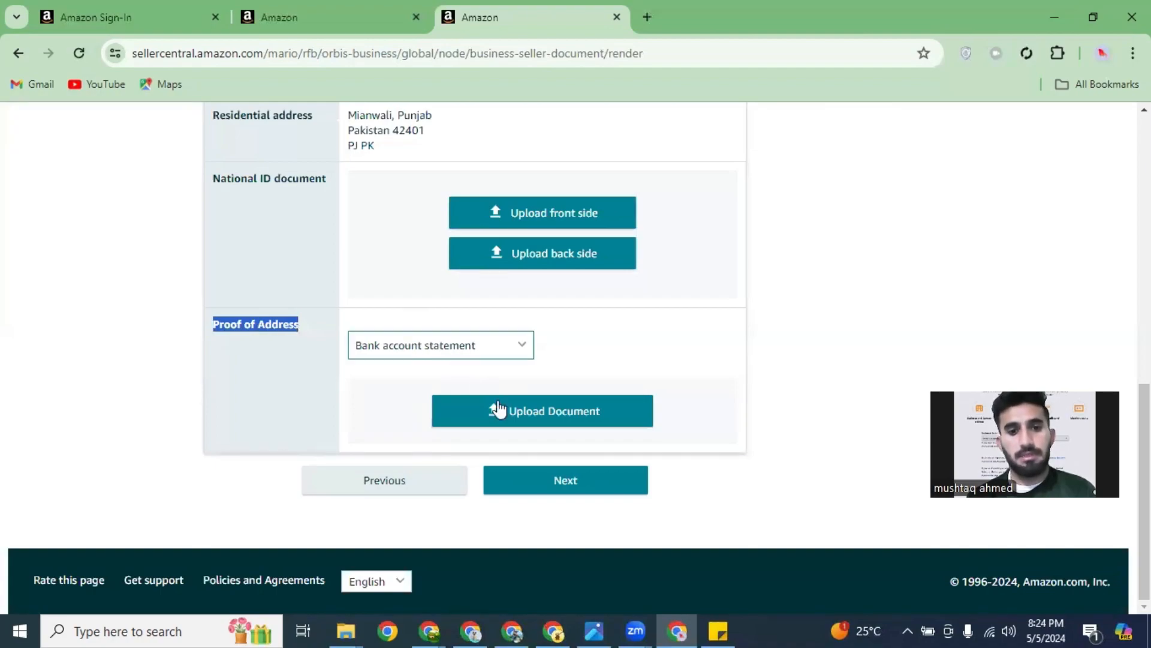
{"action": "left_click", "coordinate": [557, 314]}
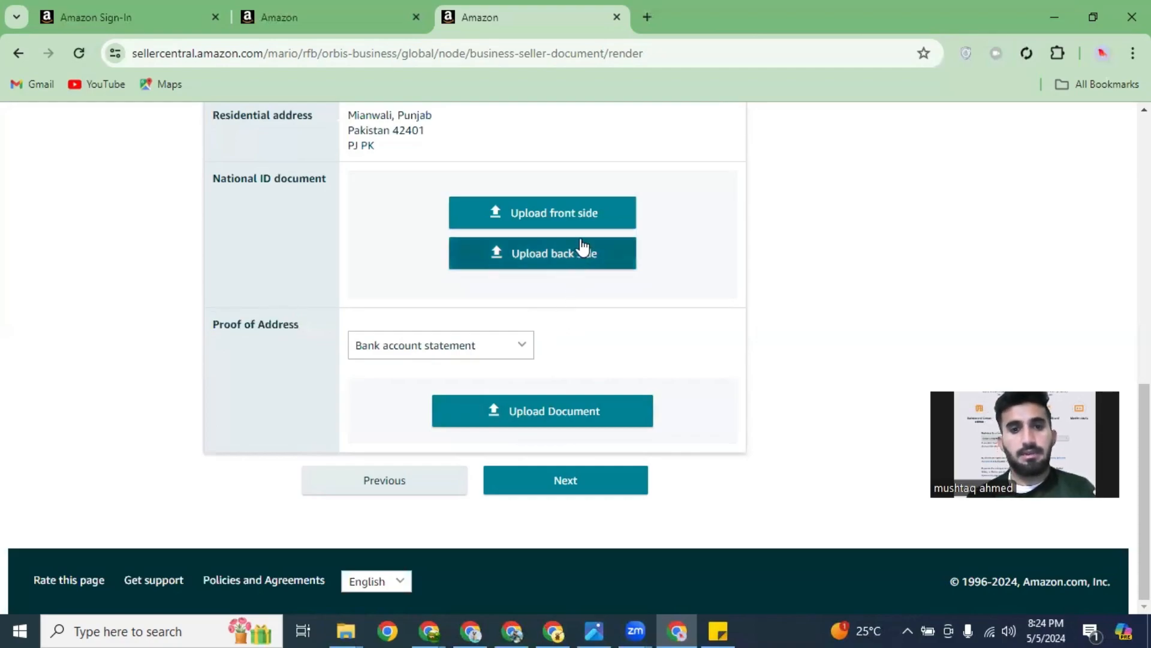
{"action": "left_click", "coordinate": [600, 210]}
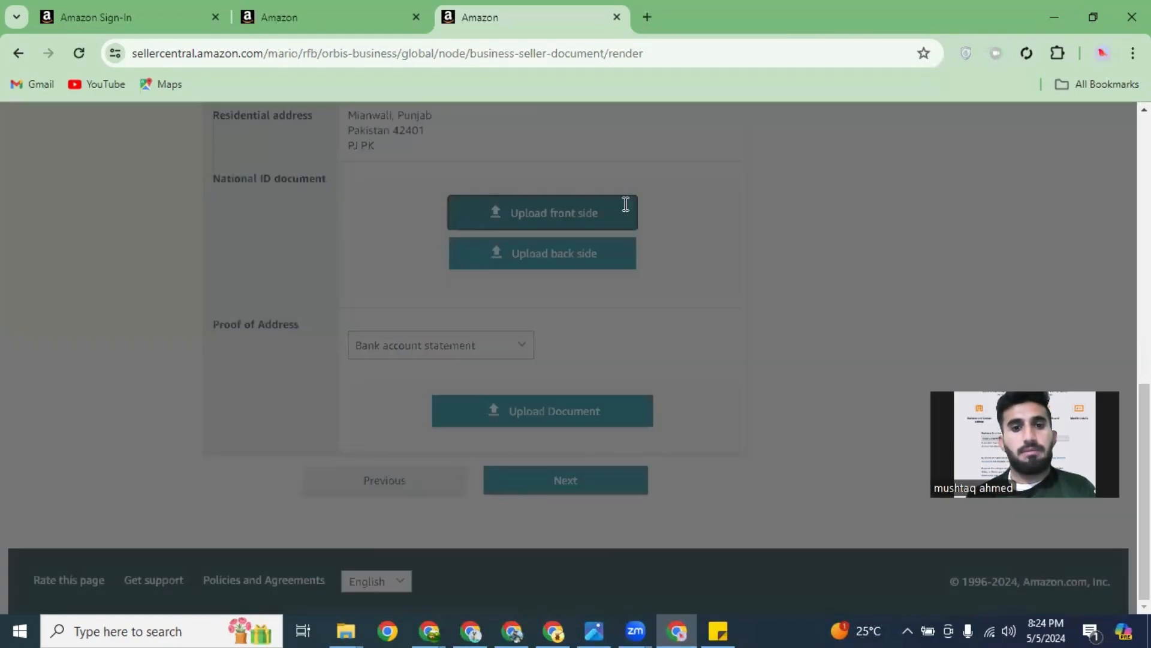
{"action": "left_click", "coordinate": [749, 549]}
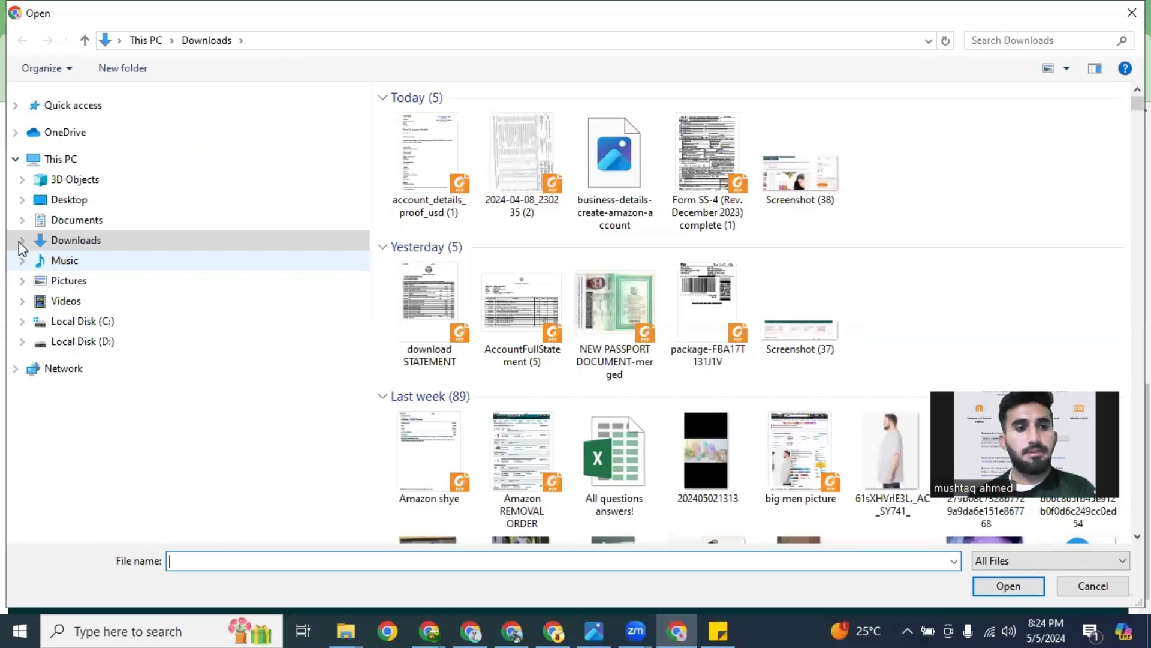
{"action": "left_click", "coordinate": [22, 241]}
{"action": "left_click", "coordinate": [22, 96]}
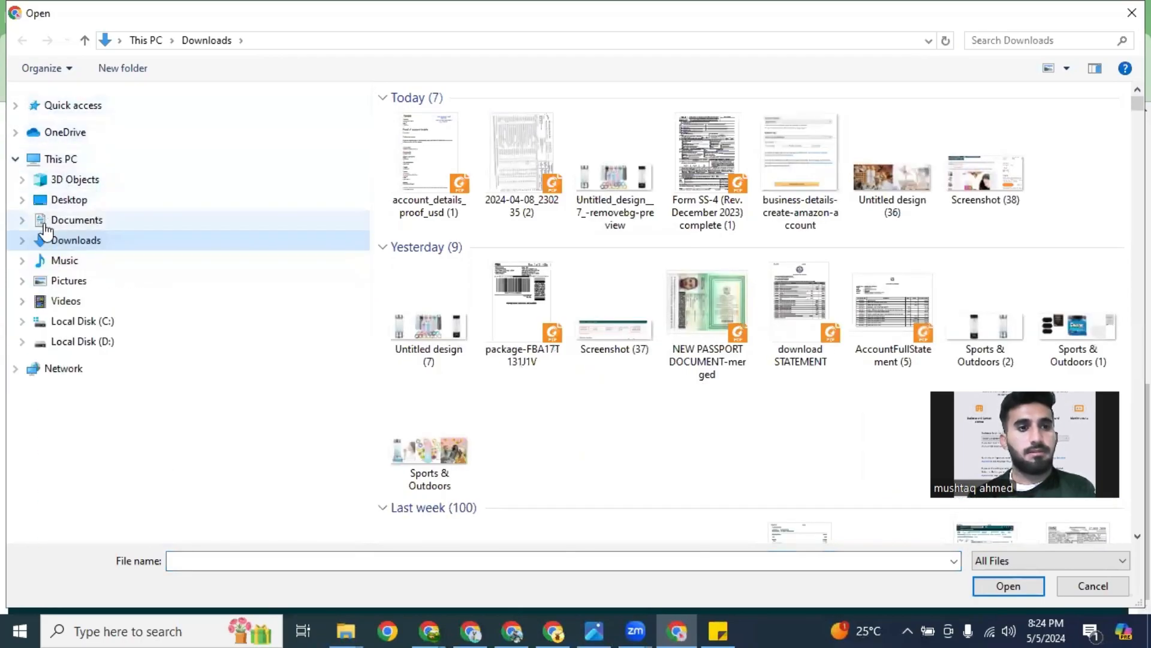
{"action": "left_click", "coordinate": [23, 220]}
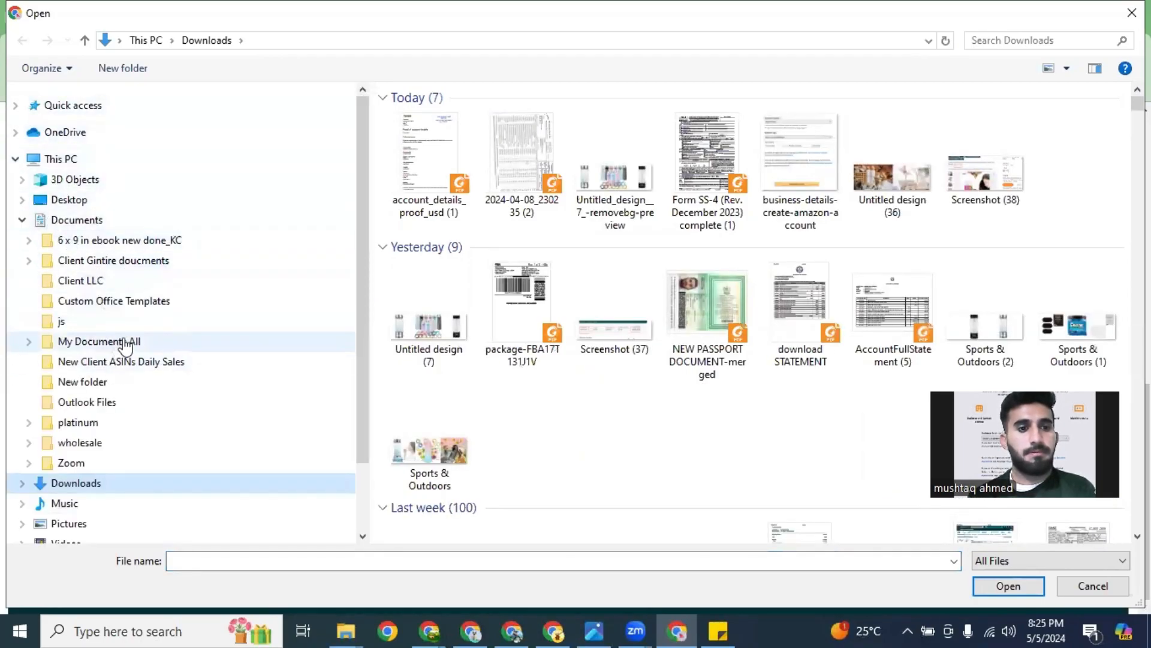
{"action": "left_click", "coordinate": [123, 341]}
{"action": "scroll", "coordinate": [611, 407], "scroll_direction": "down", "scroll_amount": 1}
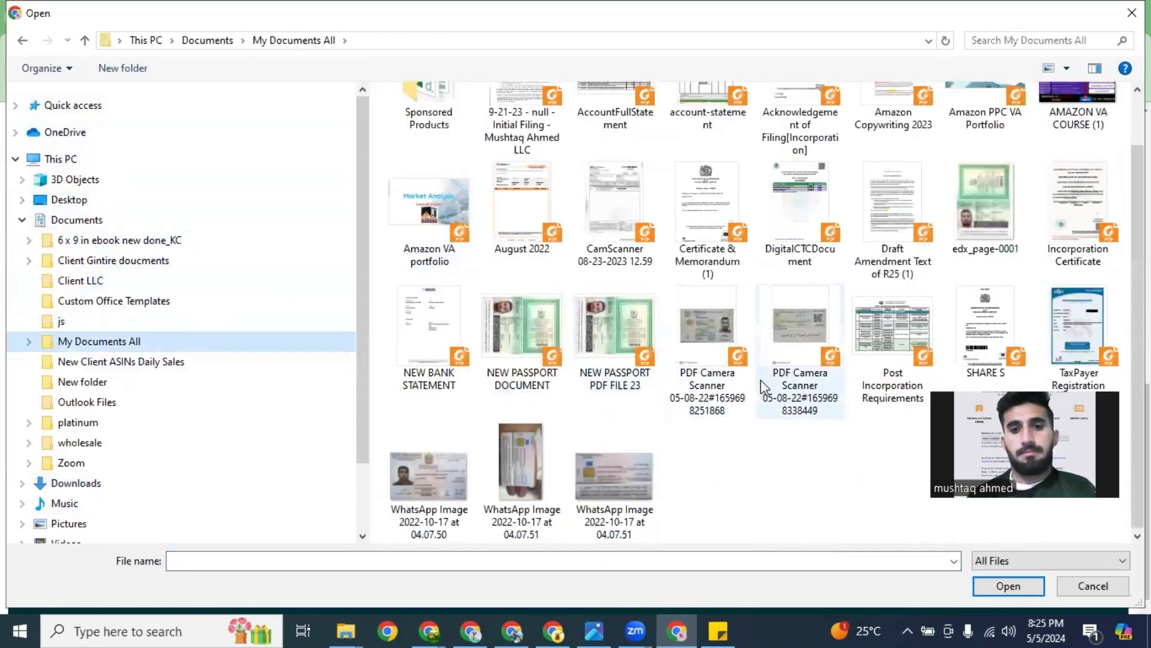
{"action": "left_click", "coordinate": [714, 379]}
{"action": "left_click", "coordinate": [1008, 586]}
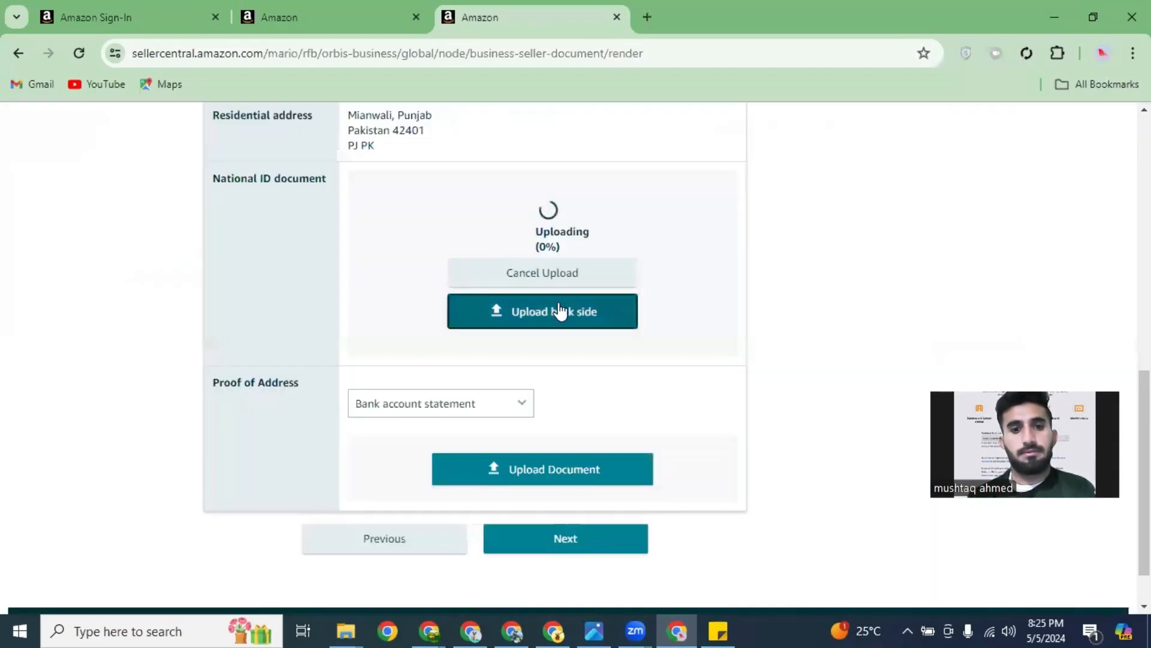
{"action": "left_click", "coordinate": [560, 308]}
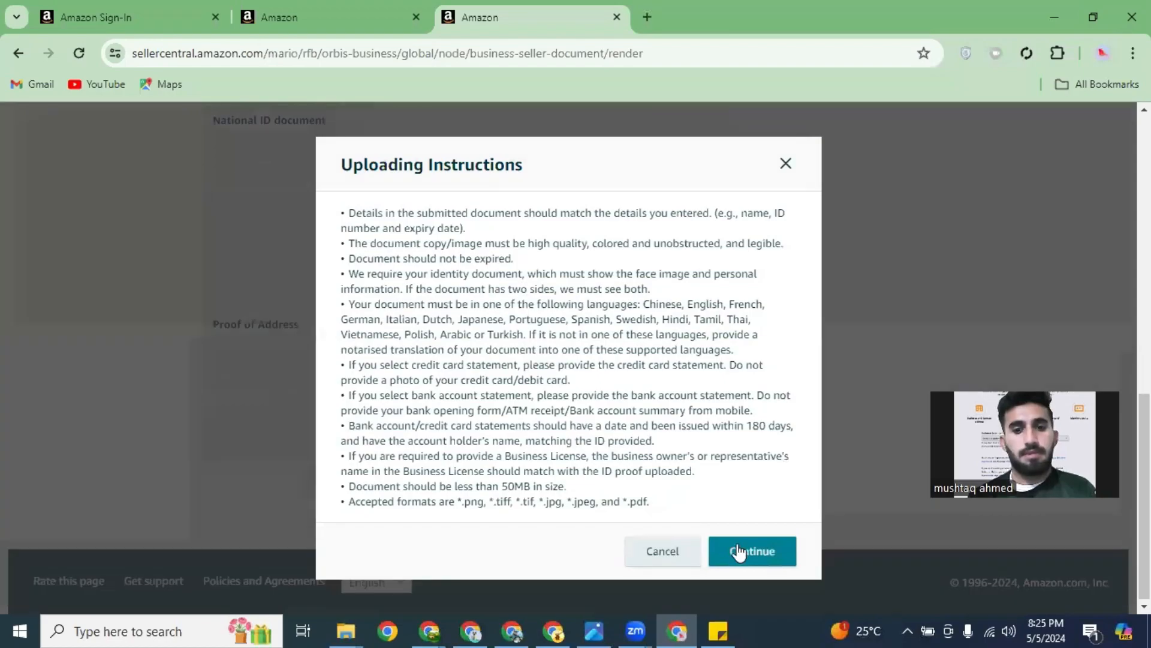
{"action": "left_click", "coordinate": [751, 550]}
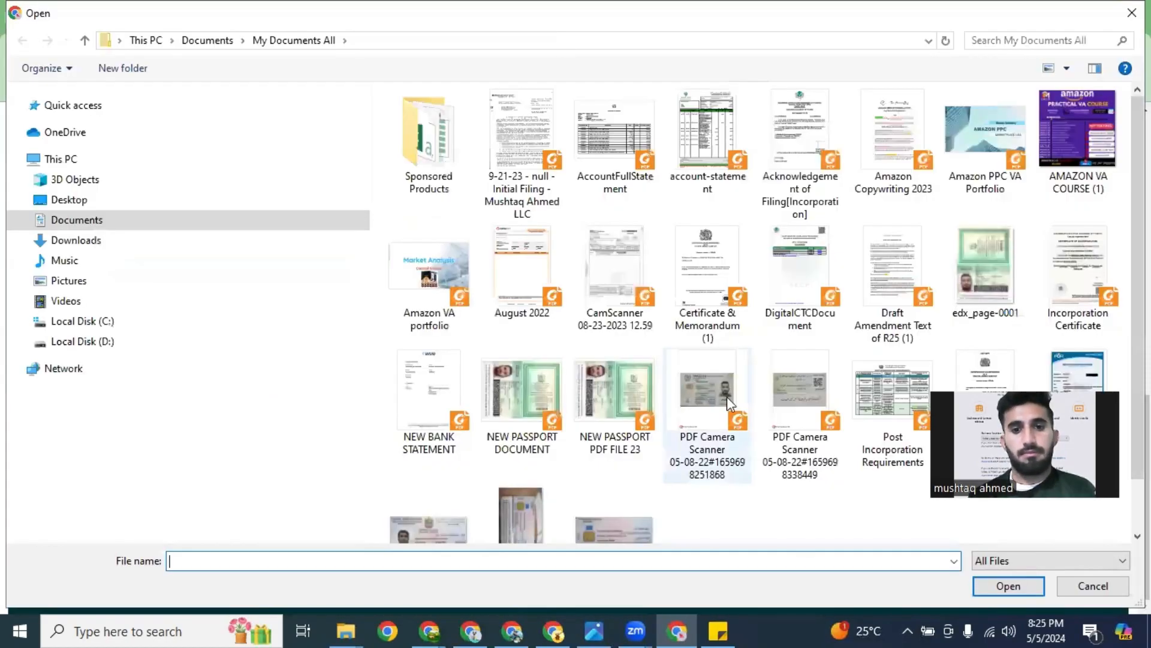
{"action": "left_click", "coordinate": [800, 393]}
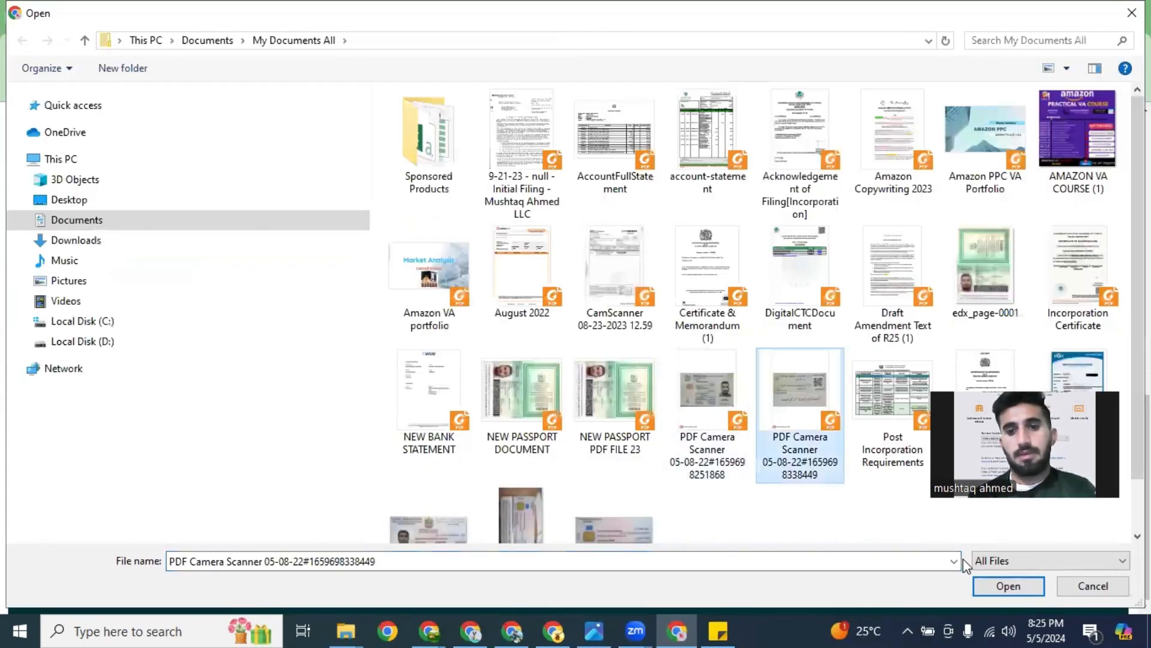
{"action": "left_click", "coordinate": [1008, 586]}
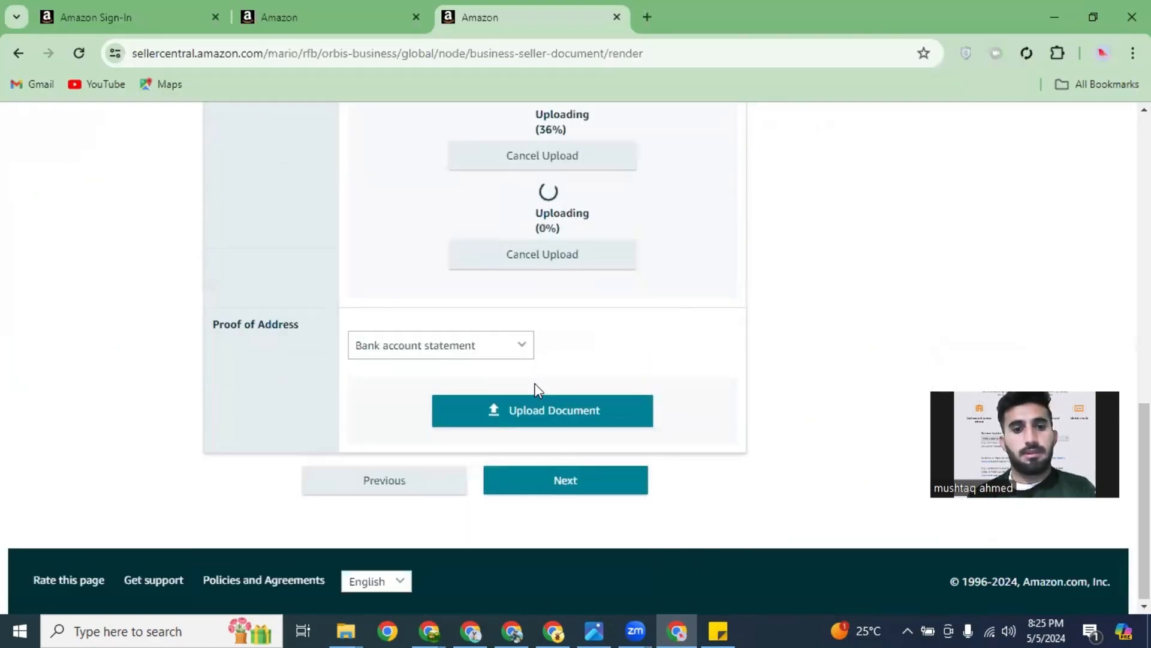
Upload AccountFullStatement from the My Documents All folder as the bank account statement for proof of address.
{"action": "left_click", "coordinate": [543, 418]}
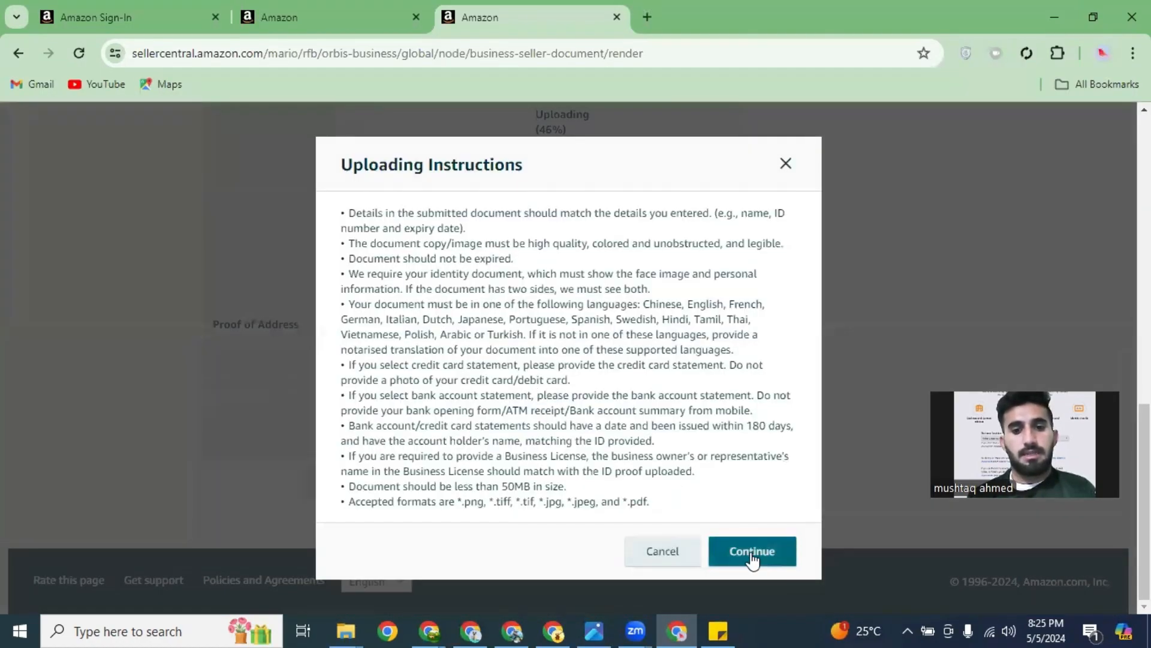
{"action": "left_click", "coordinate": [751, 550]}
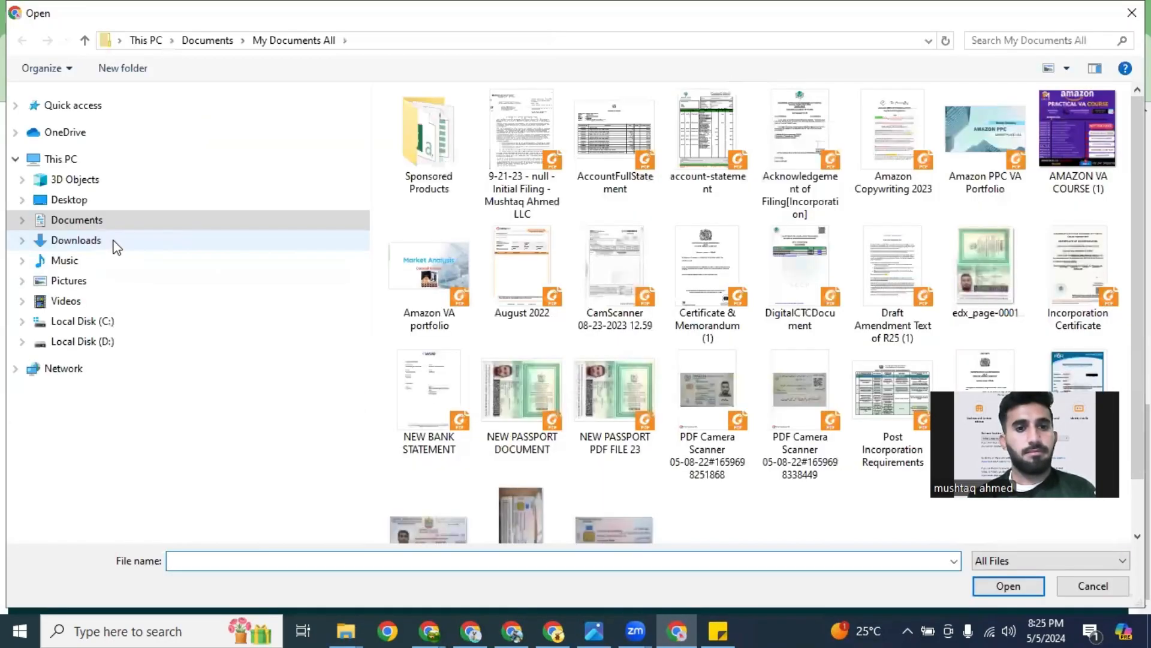
{"action": "left_click", "coordinate": [117, 242]}
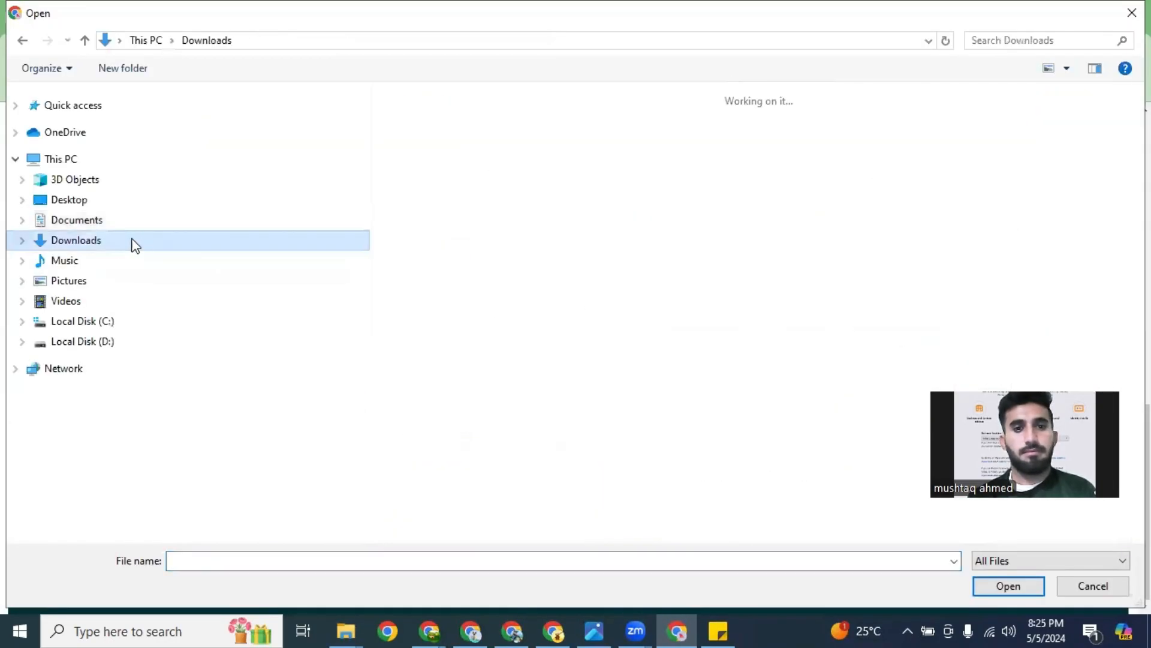
{"action": "left_click", "coordinate": [198, 221]}
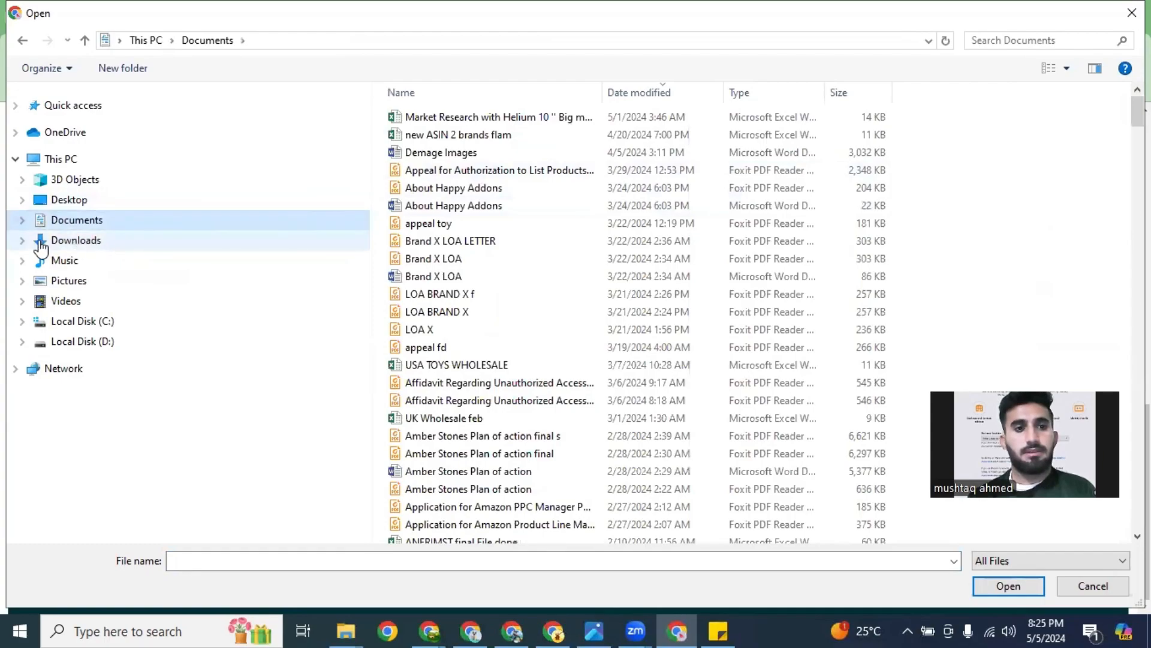
{"action": "left_click", "coordinate": [21, 220]}
{"action": "left_click", "coordinate": [143, 339]}
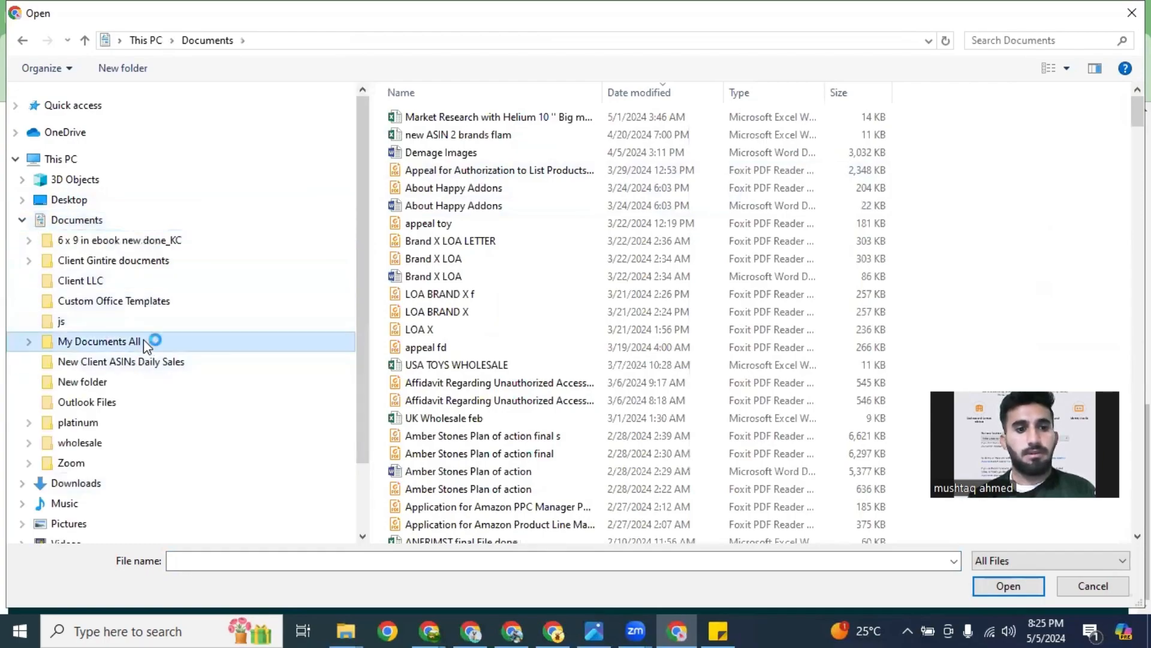
{"action": "left_click", "coordinate": [618, 180]}
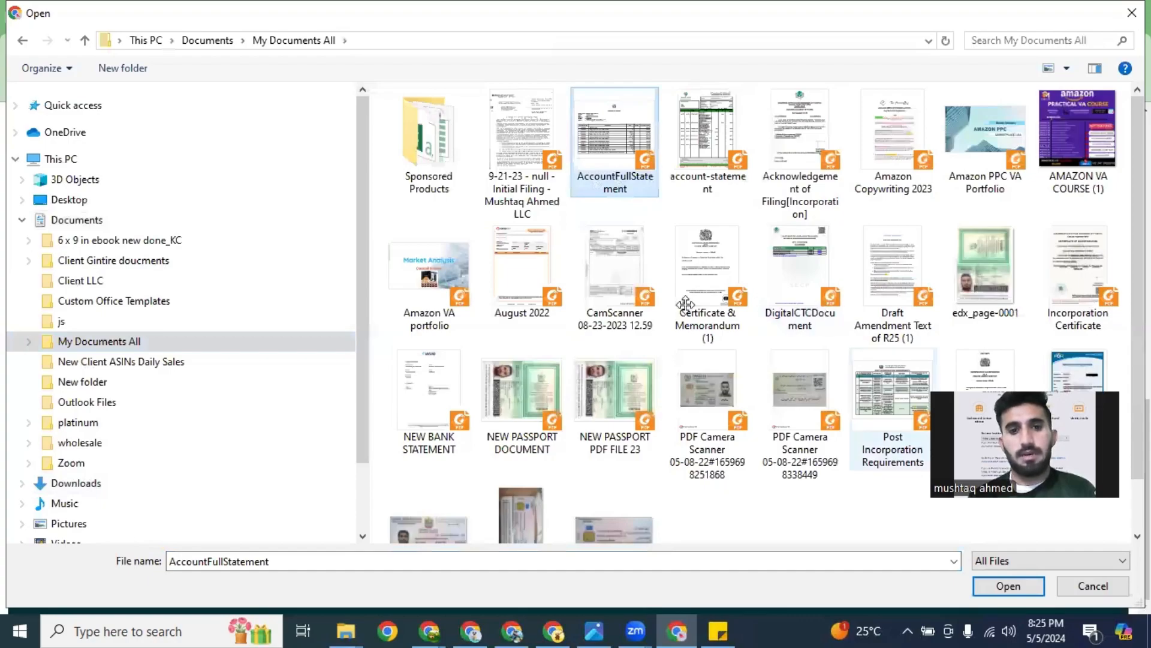
{"action": "key", "text": "Return"}
Review the primary contact person's details and both uploaded documents, and submit them for verification.
{"action": "scroll", "coordinate": [648, 288], "scroll_direction": "up", "scroll_amount": 1}
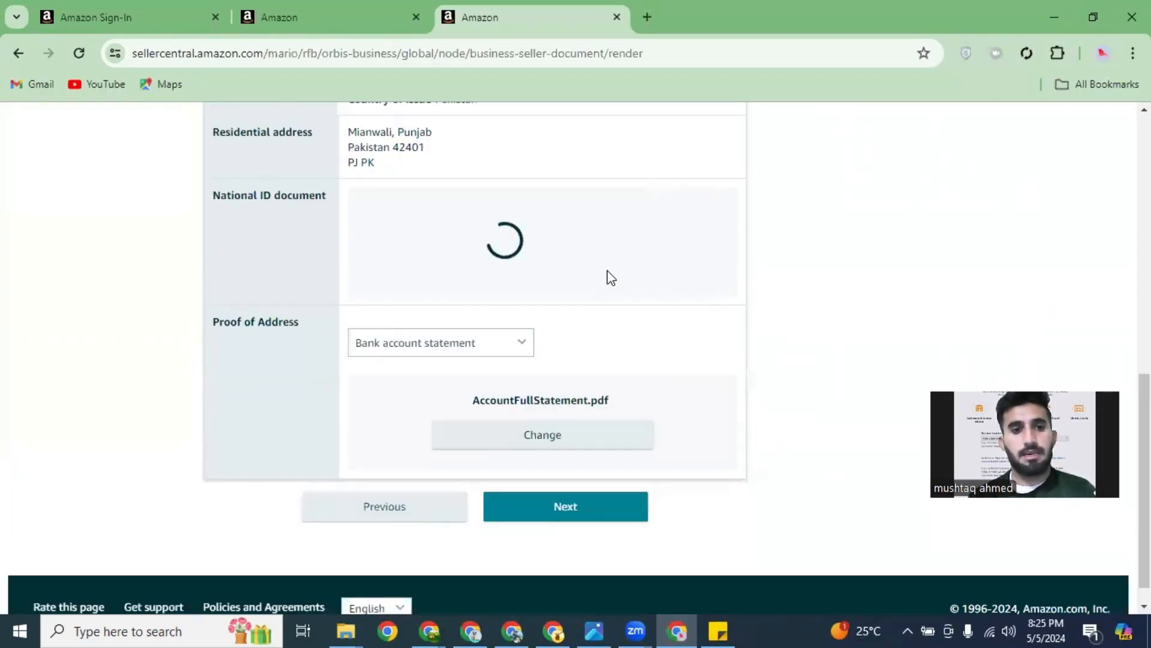
{"action": "scroll", "coordinate": [478, 296], "scroll_direction": "down", "scroll_amount": 1}
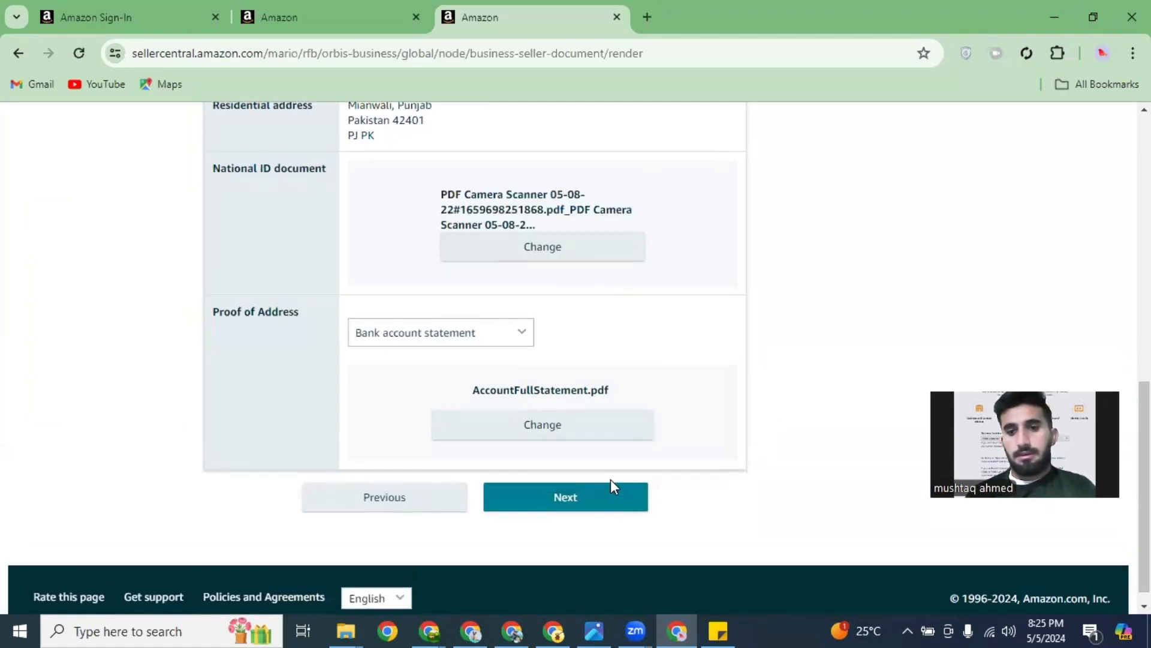
{"action": "scroll", "coordinate": [234, 312], "scroll_direction": "up", "scroll_amount": 4}
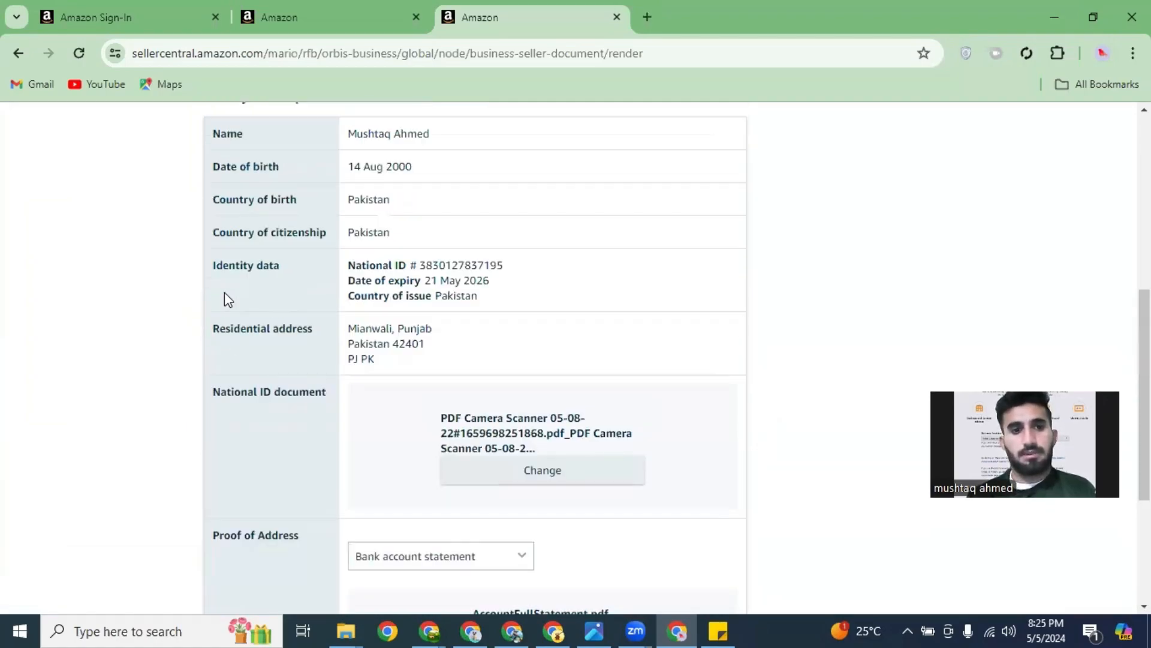
{"action": "scroll", "coordinate": [216, 312], "scroll_direction": "down", "scroll_amount": 3}
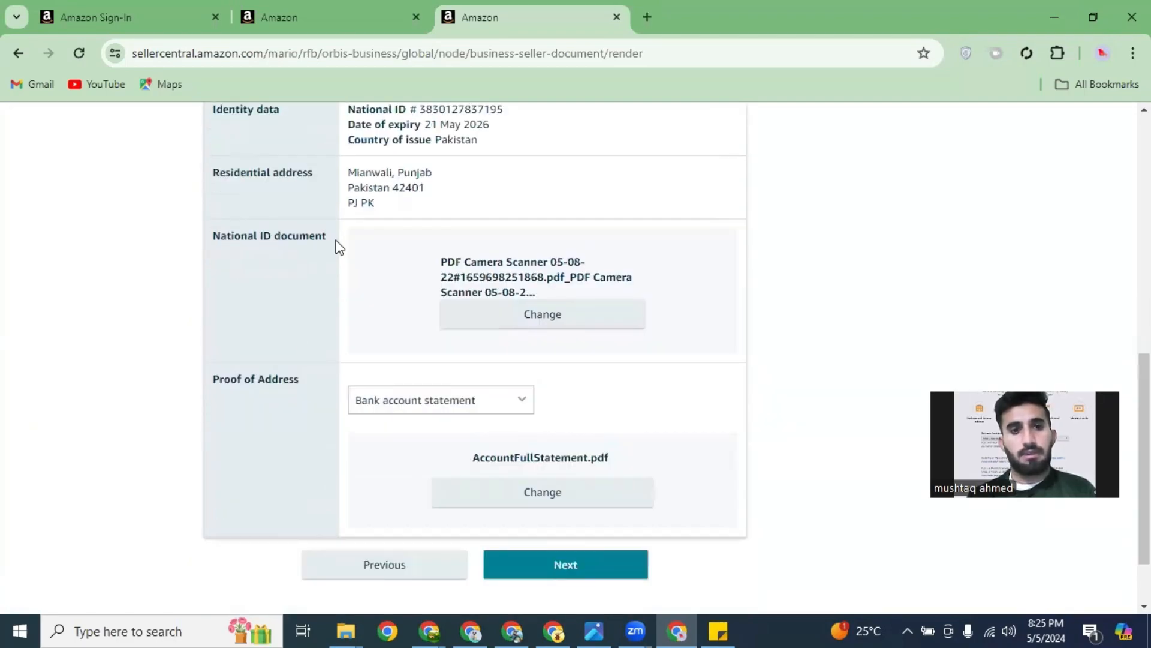
{"action": "scroll", "coordinate": [662, 431], "scroll_direction": "down", "scroll_amount": 2}
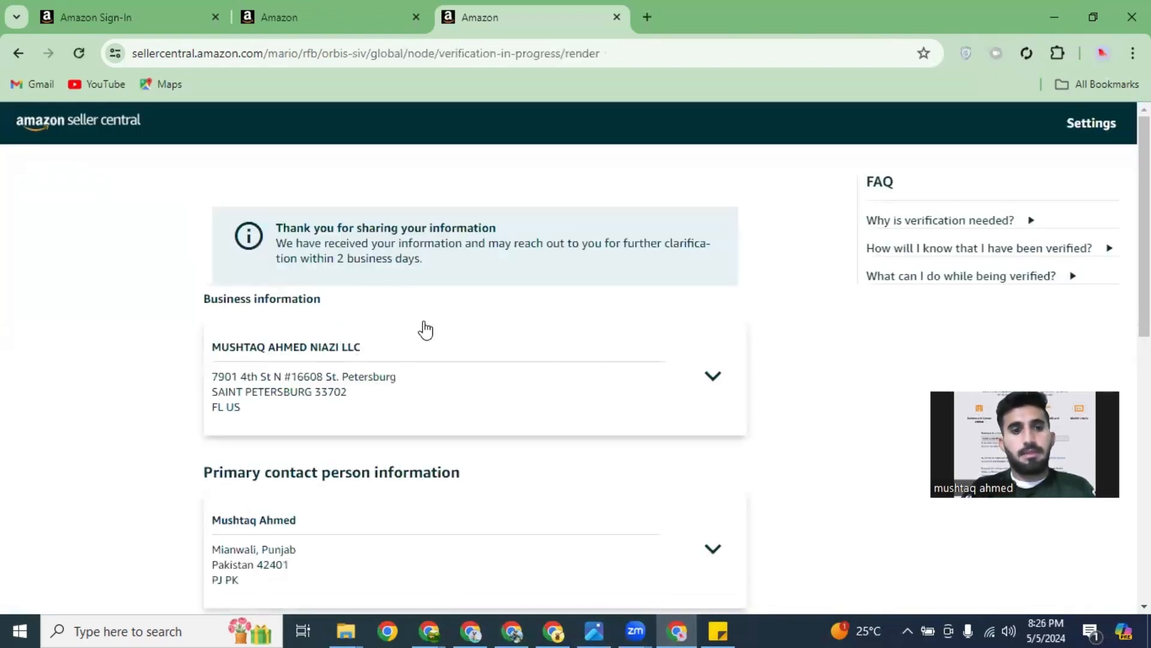
Examine the submission notice on the verification page, including when Amazon may ask for further clarification.
{"action": "scroll", "coordinate": [547, 342], "scroll_direction": "down", "scroll_amount": 7}
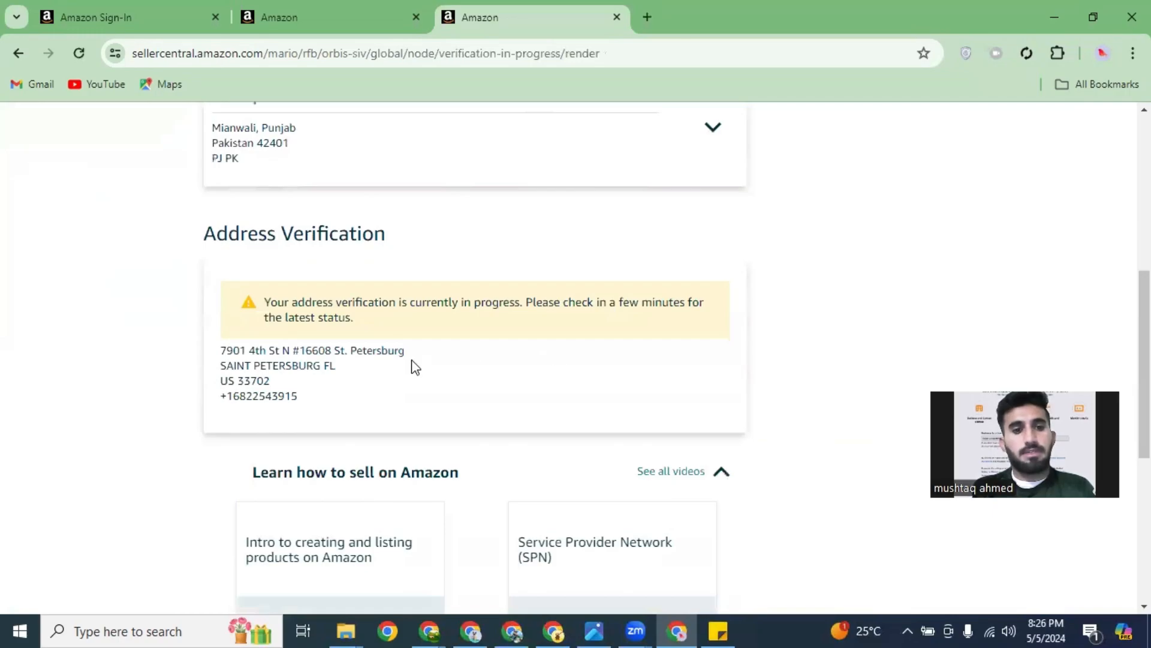
{"action": "scroll", "coordinate": [461, 366], "scroll_direction": "down", "scroll_amount": 3}
{"action": "scroll", "coordinate": [496, 368], "scroll_direction": "up", "scroll_amount": 10}
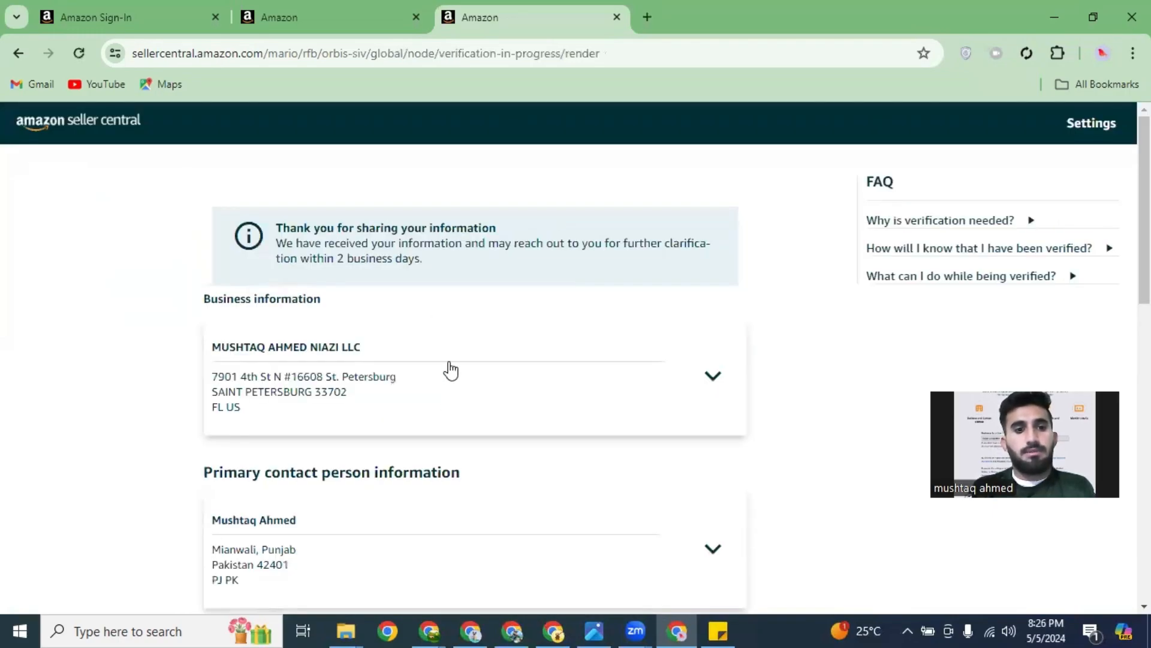
{"action": "left_click_drag", "start_coordinate": [447, 273], "coordinate": [273, 228]}
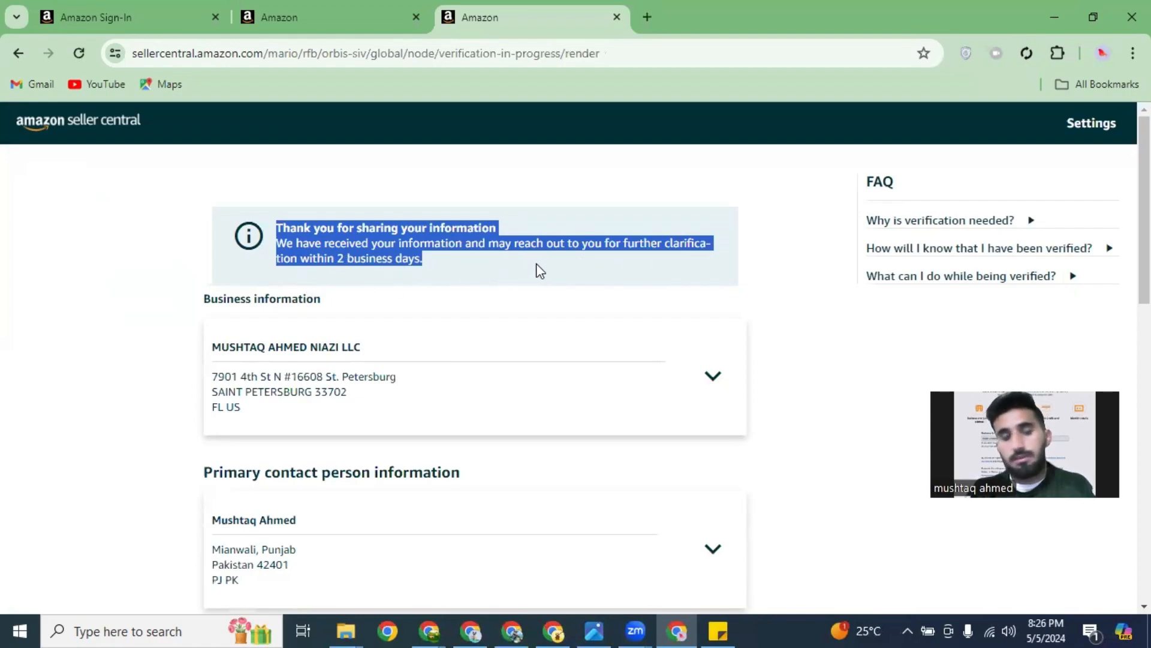
{"action": "left_click_drag", "start_coordinate": [544, 275], "coordinate": [261, 241]}
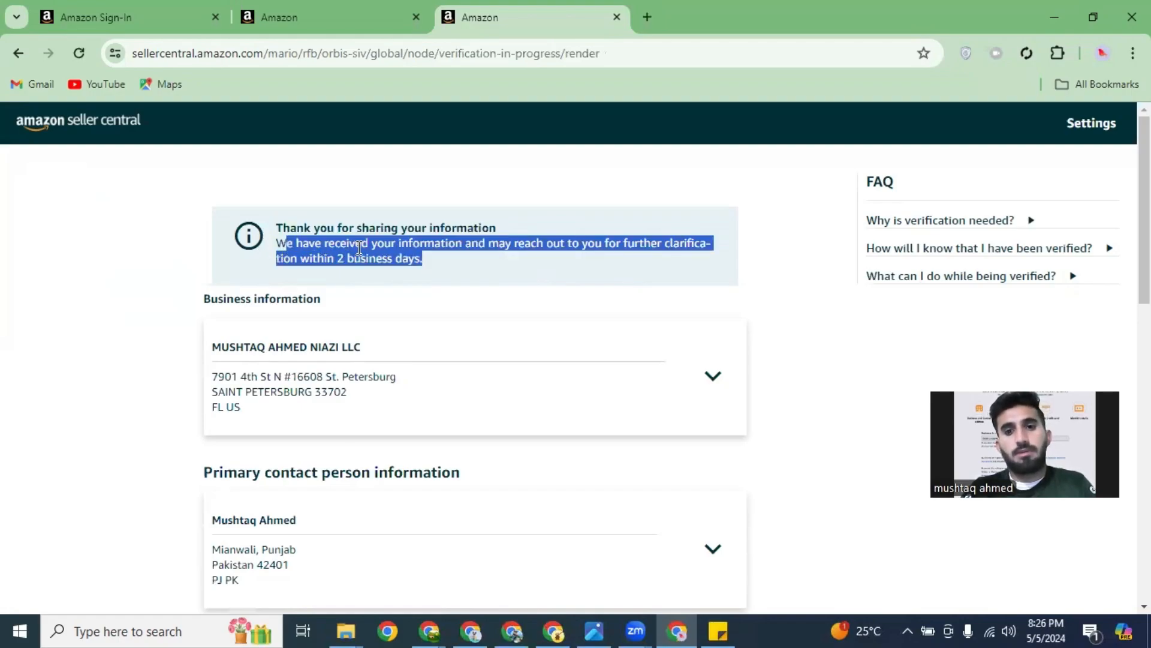
Examine the address verification status with its business address and phone number, and the rest of the verification page.
{"action": "scroll", "coordinate": [462, 260], "scroll_direction": "down", "scroll_amount": 7}
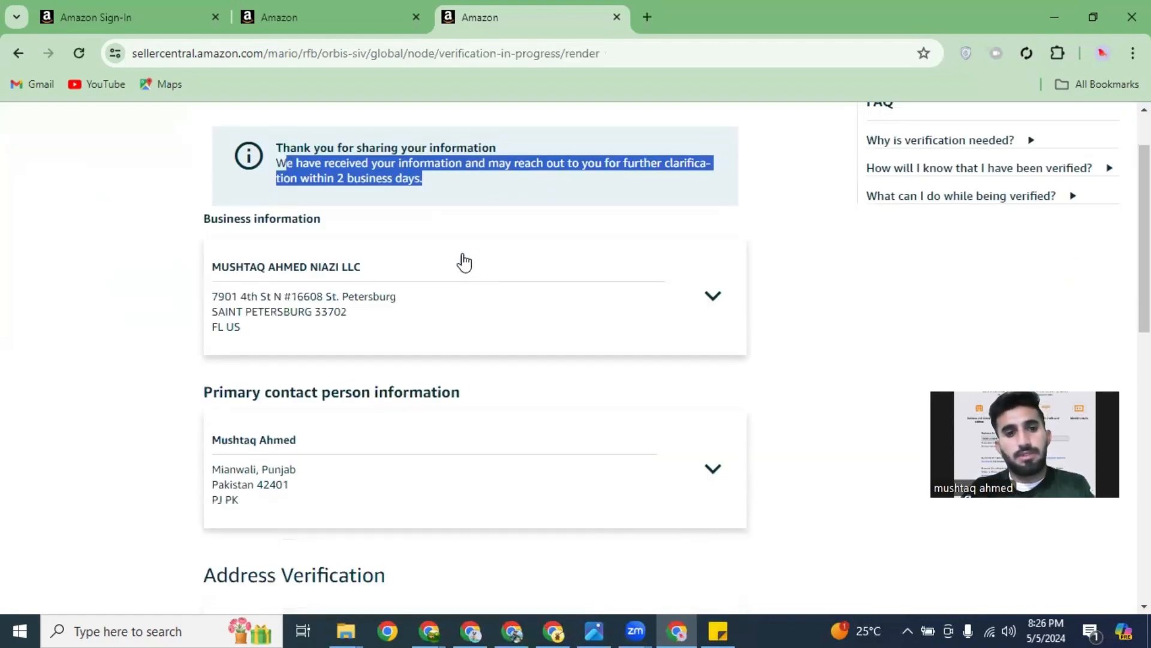
{"action": "scroll", "coordinate": [538, 295], "scroll_direction": "down", "scroll_amount": 1}
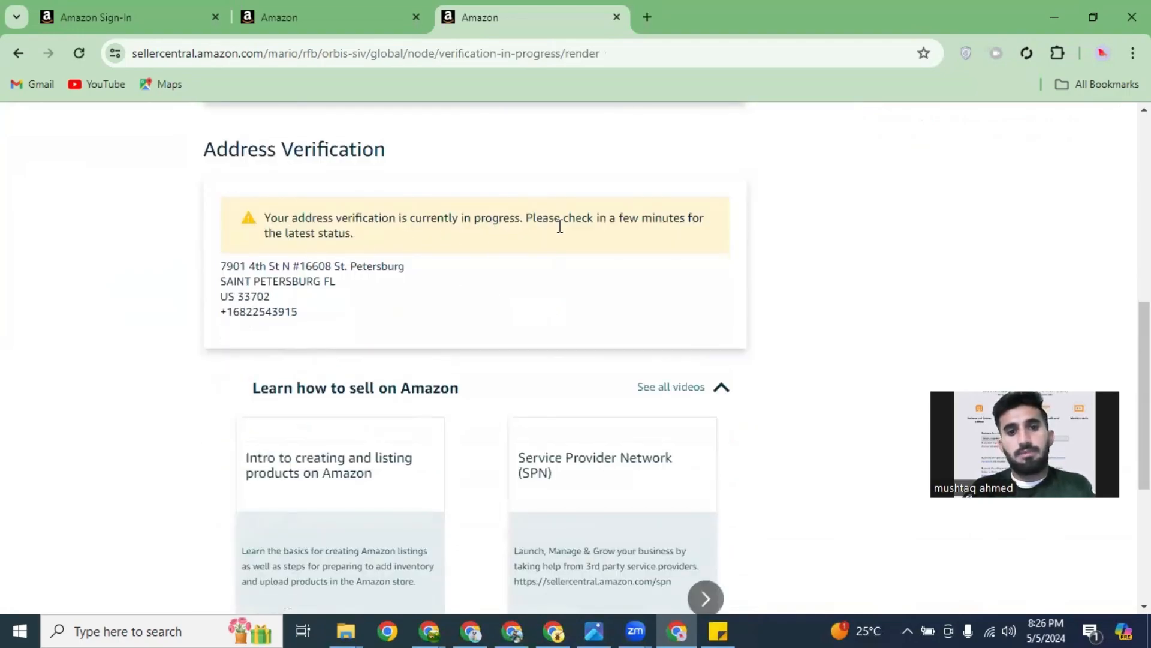
{"action": "left_click_drag", "start_coordinate": [312, 311], "coordinate": [220, 273]}
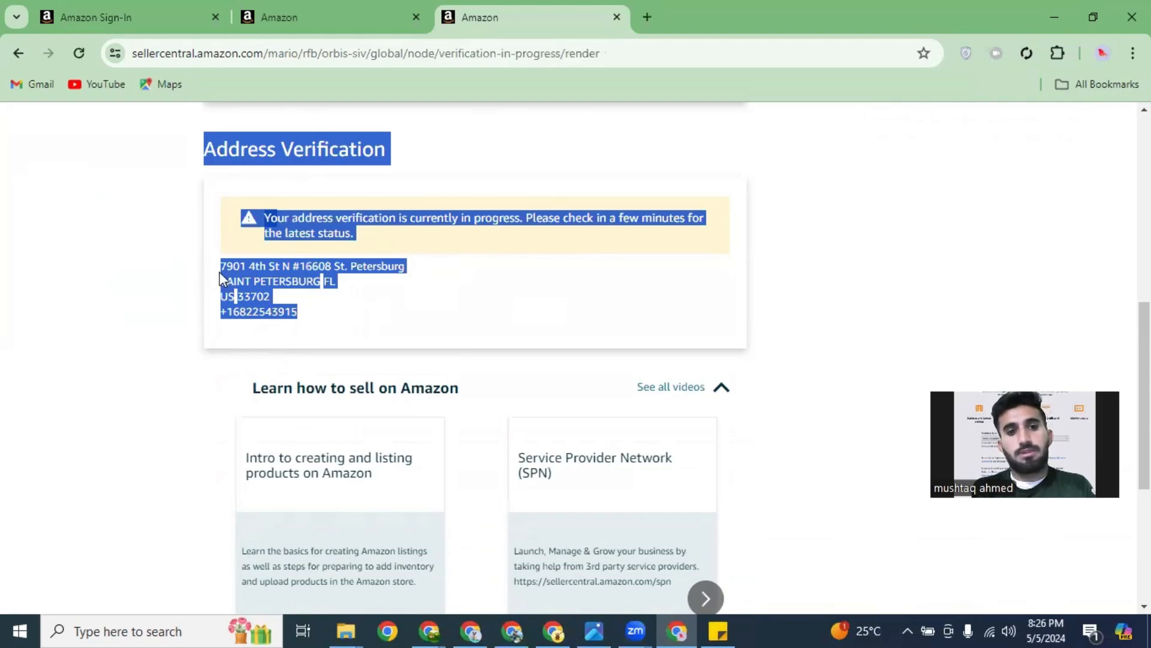
{"action": "left_click", "coordinate": [208, 260]}
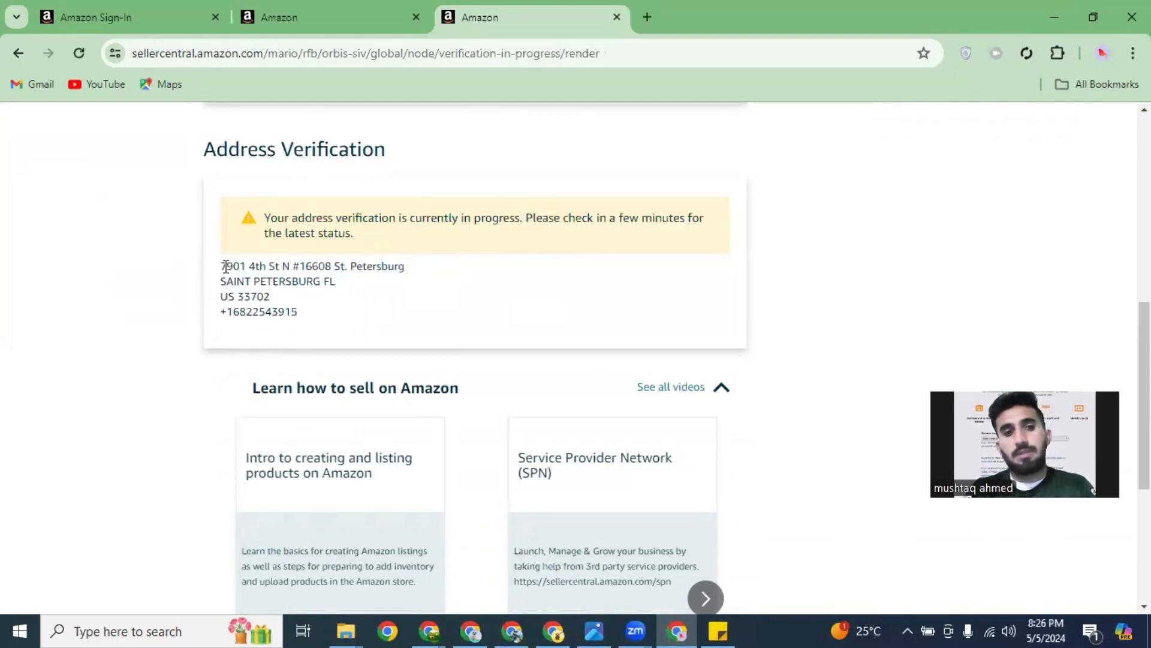
{"action": "left_click_drag", "start_coordinate": [222, 265], "coordinate": [297, 312]}
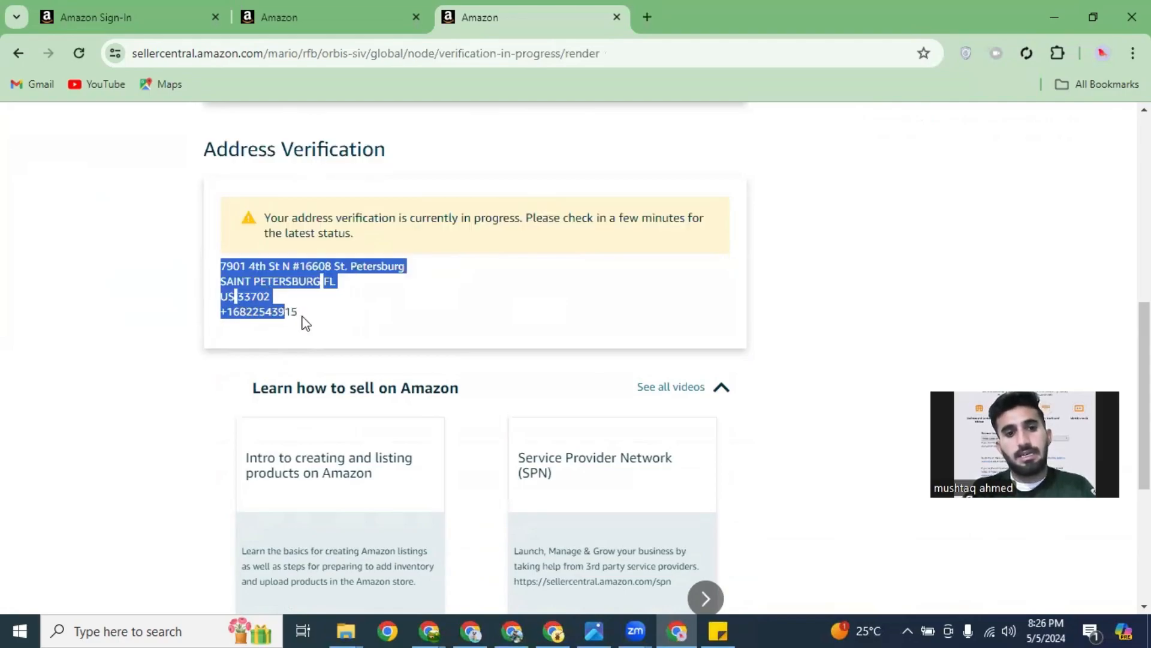
{"action": "scroll", "coordinate": [275, 275], "scroll_direction": "up", "scroll_amount": 1}
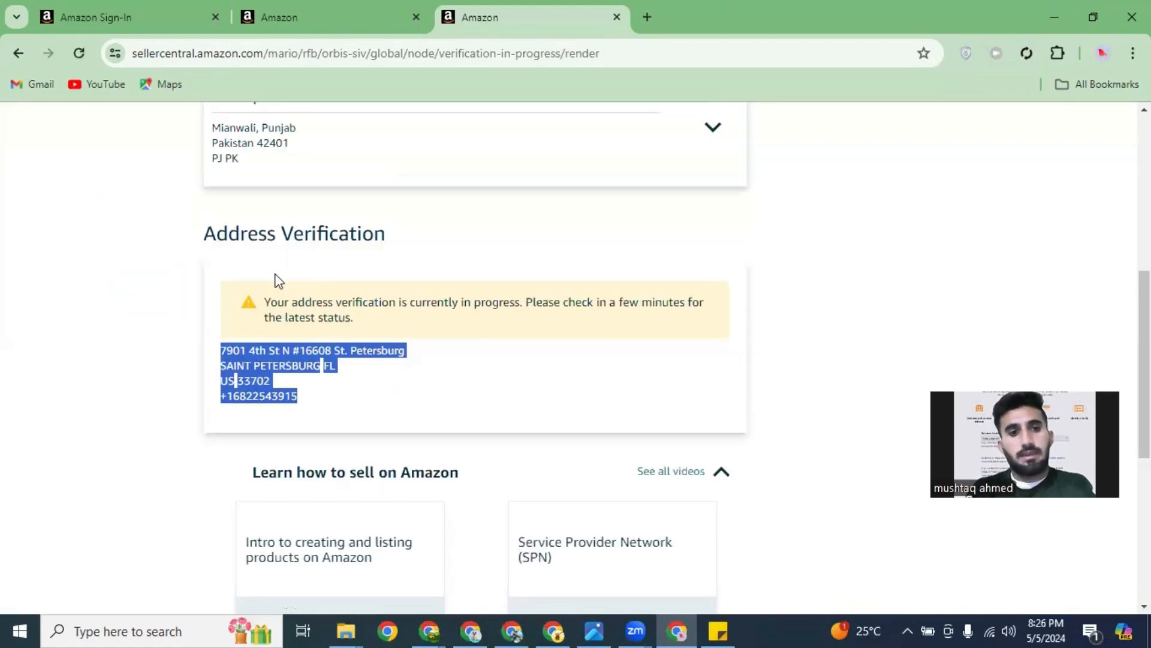
{"action": "scroll", "coordinate": [280, 262], "scroll_direction": "down", "scroll_amount": 3}
{"action": "scroll", "coordinate": [336, 315], "scroll_direction": "down", "scroll_amount": 2}
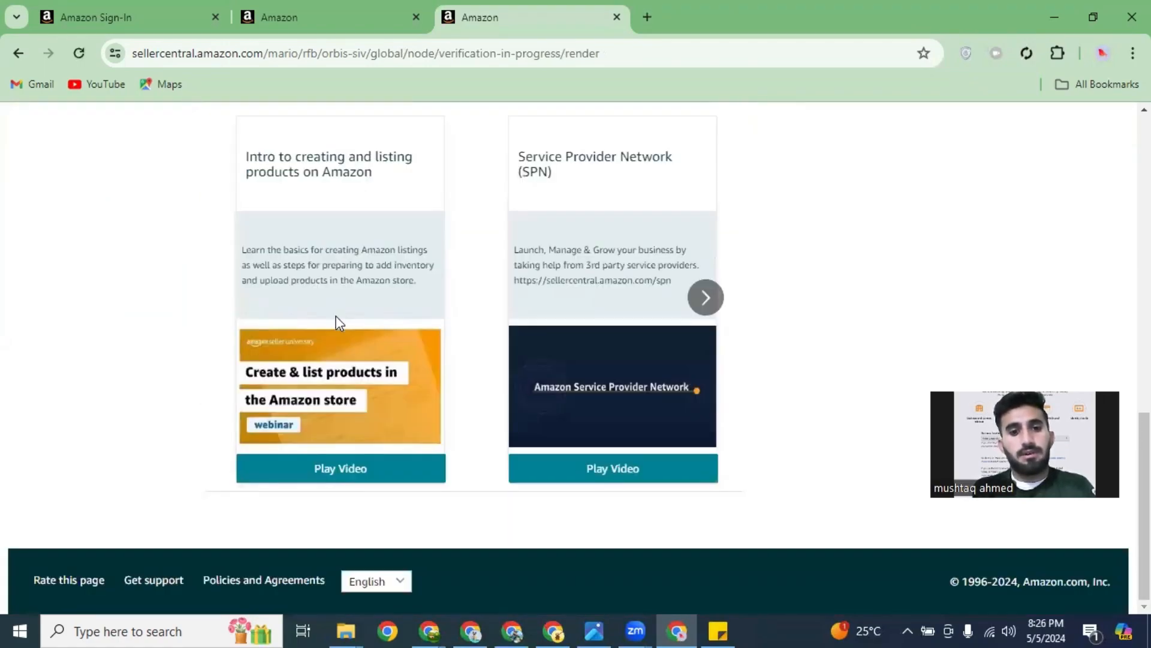
{"action": "scroll", "coordinate": [444, 296], "scroll_direction": "up", "scroll_amount": 12}
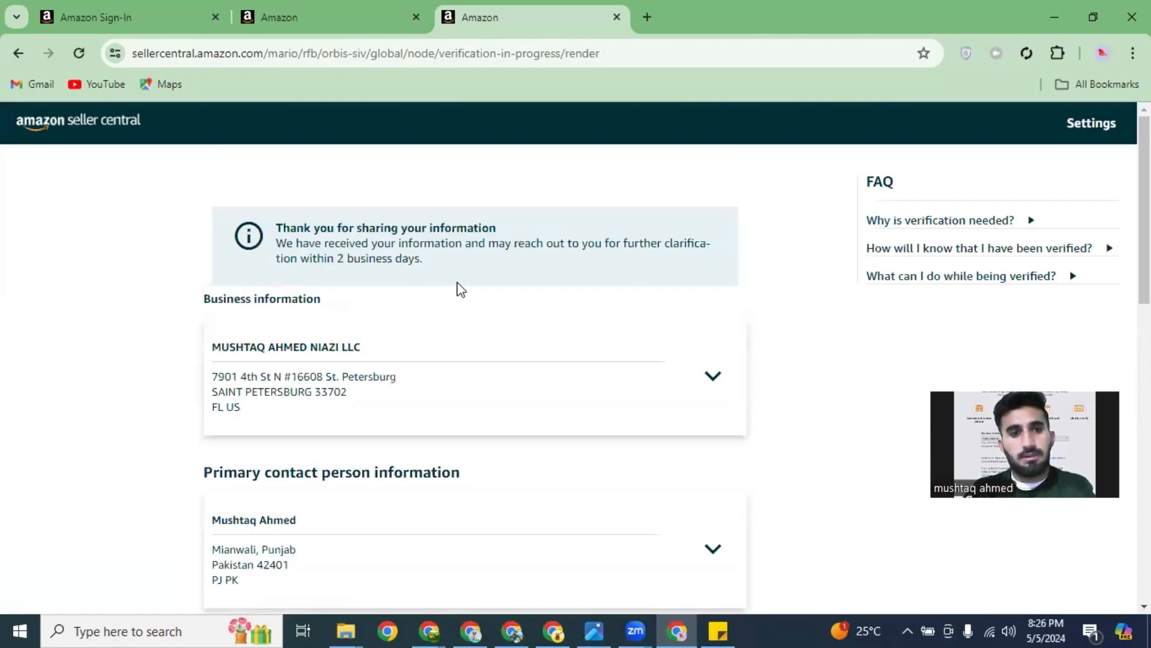
{"action": "scroll", "coordinate": [480, 318], "scroll_direction": "down", "scroll_amount": 6}
{"action": "scroll", "coordinate": [483, 334], "scroll_direction": "up", "scroll_amount": 6}
{"action": "scroll", "coordinate": [754, 300], "scroll_direction": "up", "scroll_amount": 1}
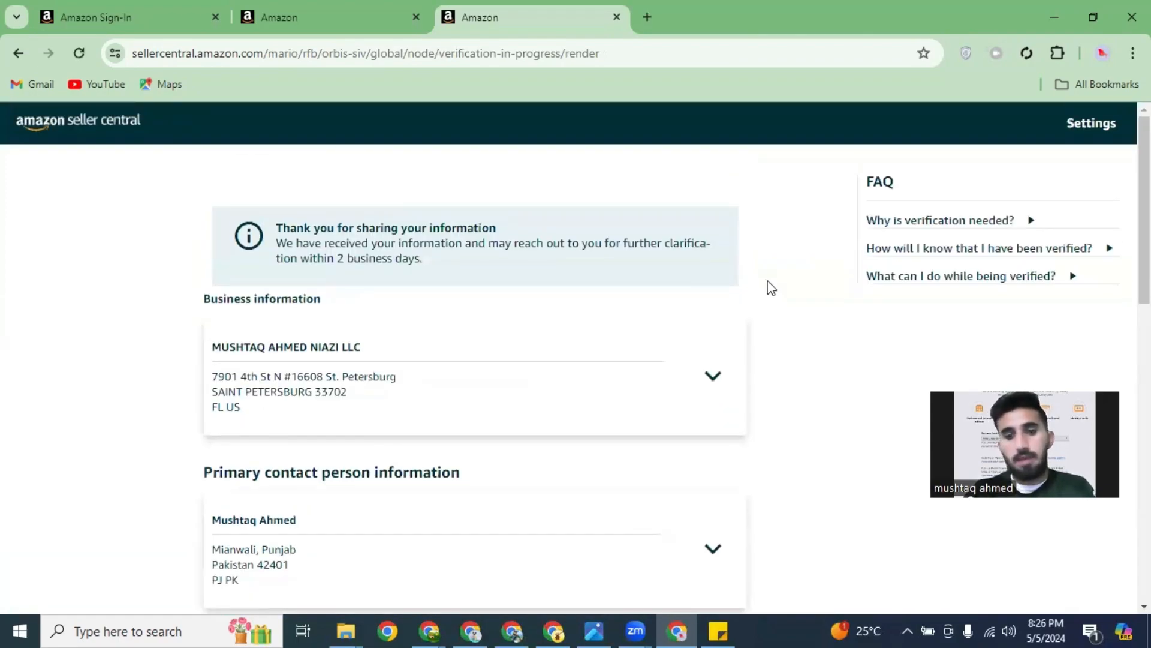
Switch to the sticky note and examine the list of documents needed for an account on company details.
{"action": "left_click", "coordinate": [732, 624]}
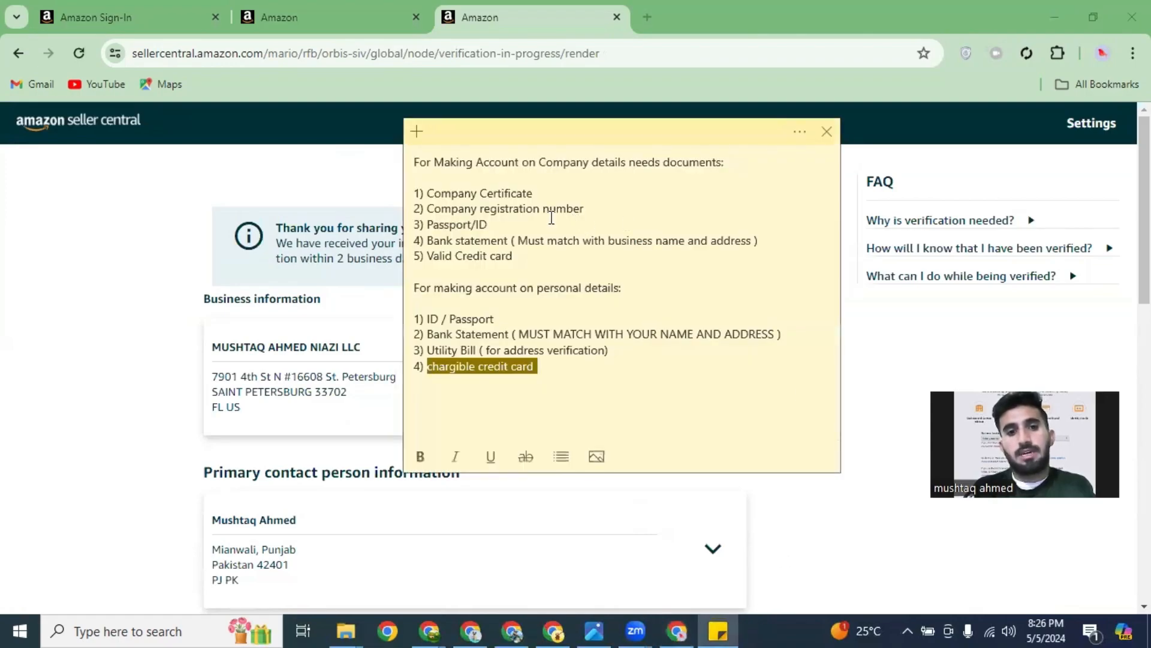
{"action": "left_click", "coordinate": [530, 246]}
{"action": "left_click_drag", "start_coordinate": [519, 257], "coordinate": [412, 195]}
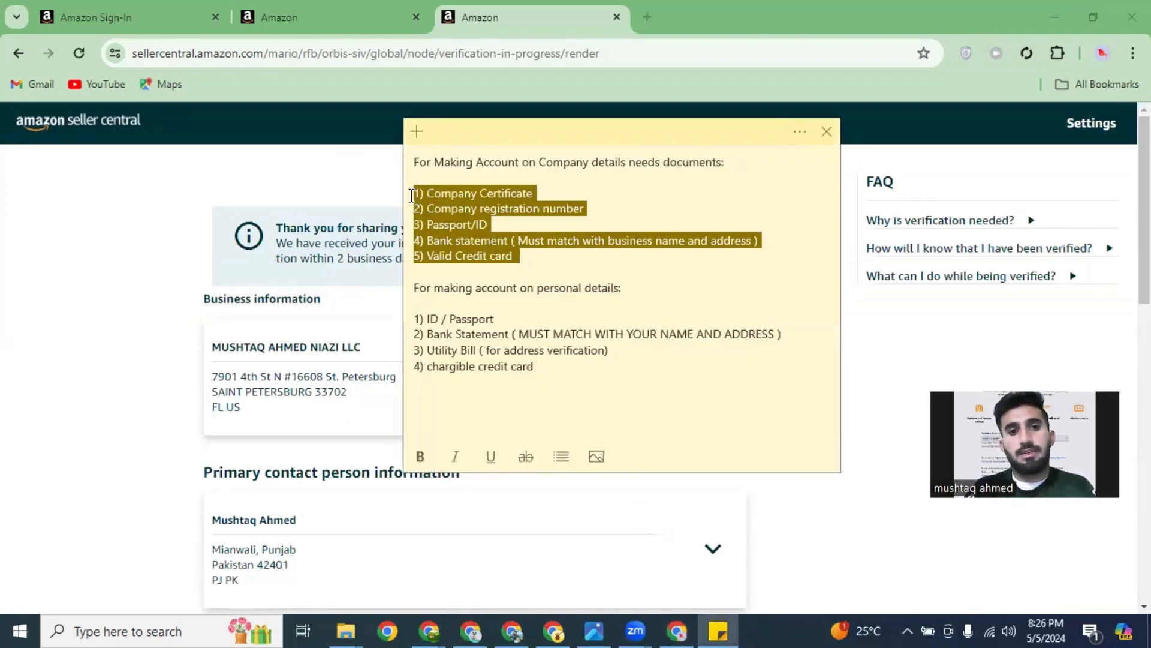
{"action": "left_click", "coordinate": [590, 186]}
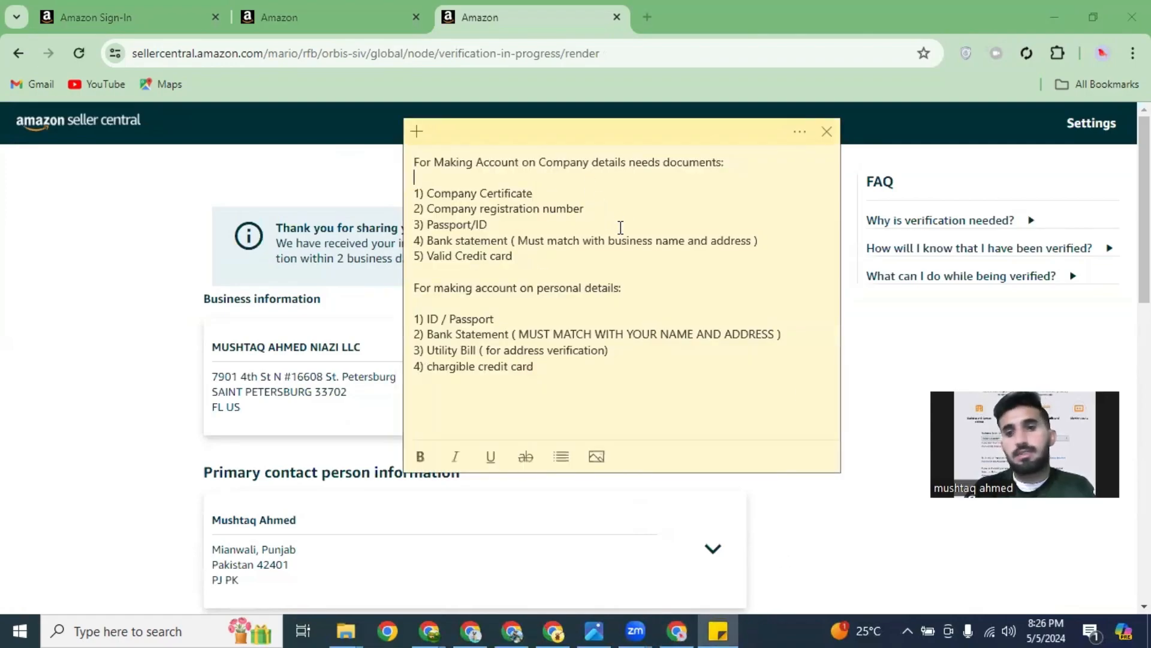